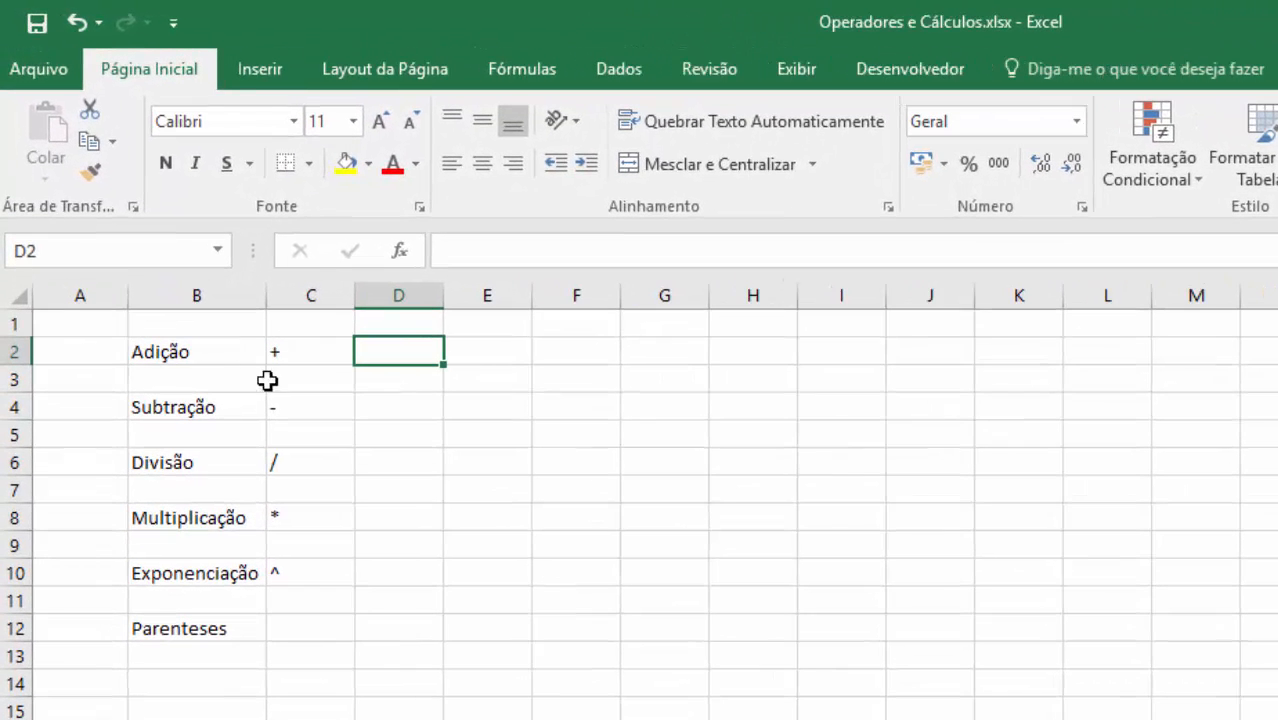
- Go through the operator symbol cells C2 to C12 beside each operation name, from Adição to Parenteses
{"action": "left_click", "coordinate": [284, 352]}
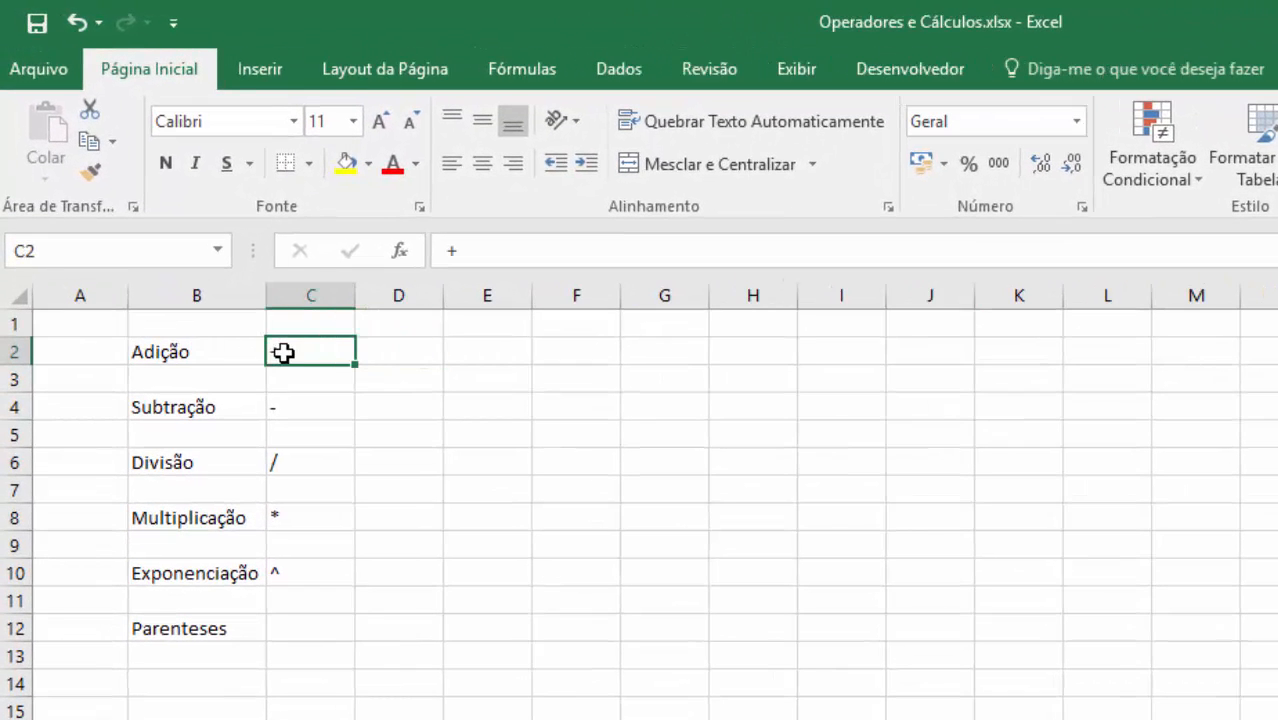
{"action": "left_click", "coordinate": [313, 407]}
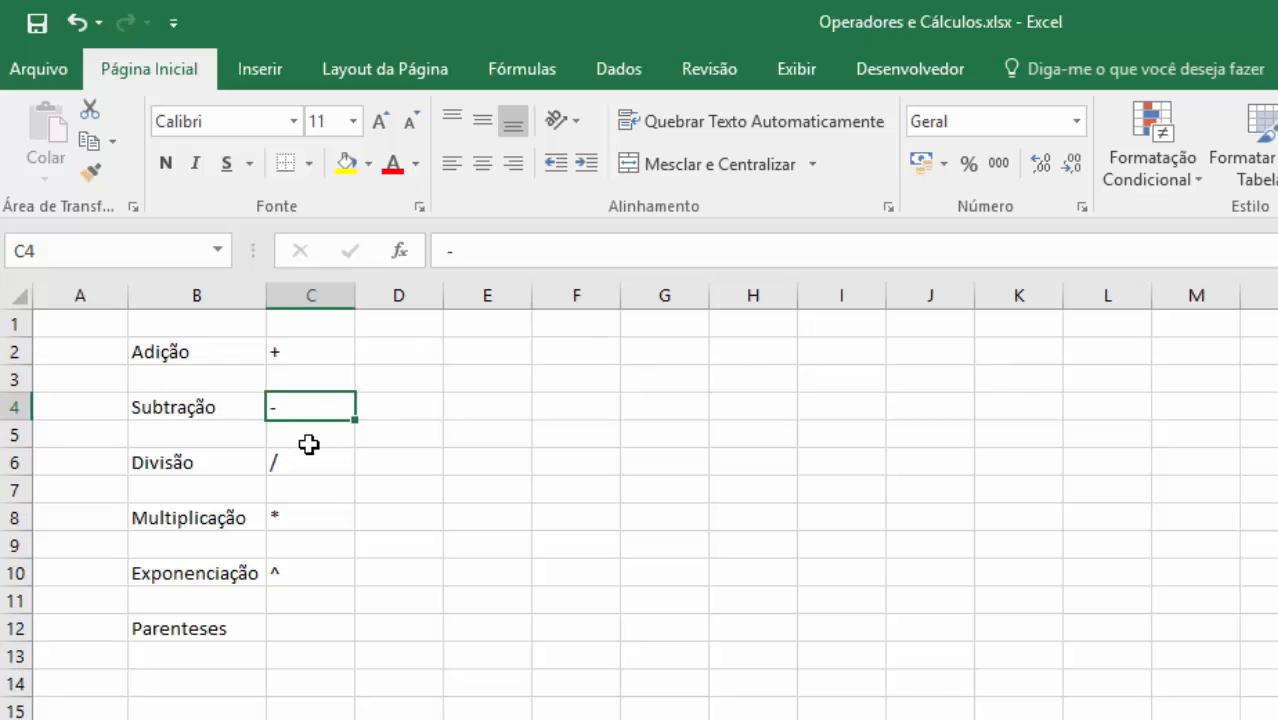
{"action": "left_click", "coordinate": [306, 458]}
{"action": "left_click", "coordinate": [308, 510]}
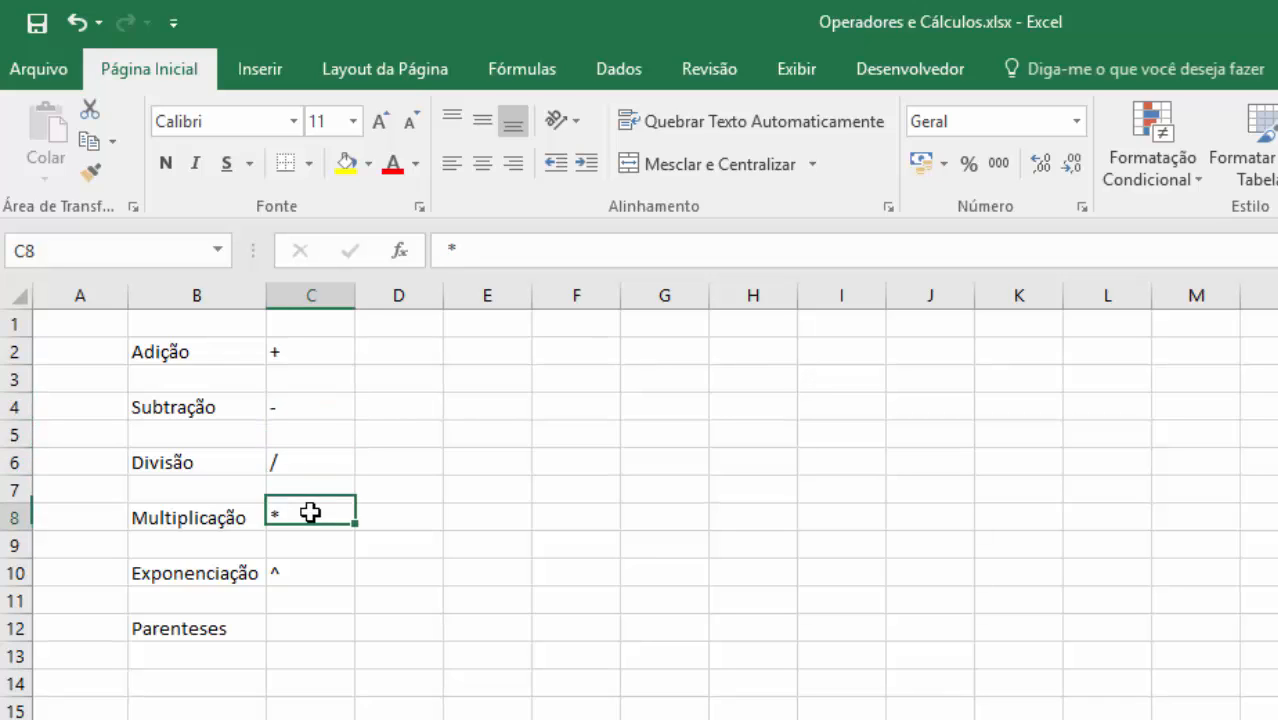
{"action": "left_click", "coordinate": [302, 568]}
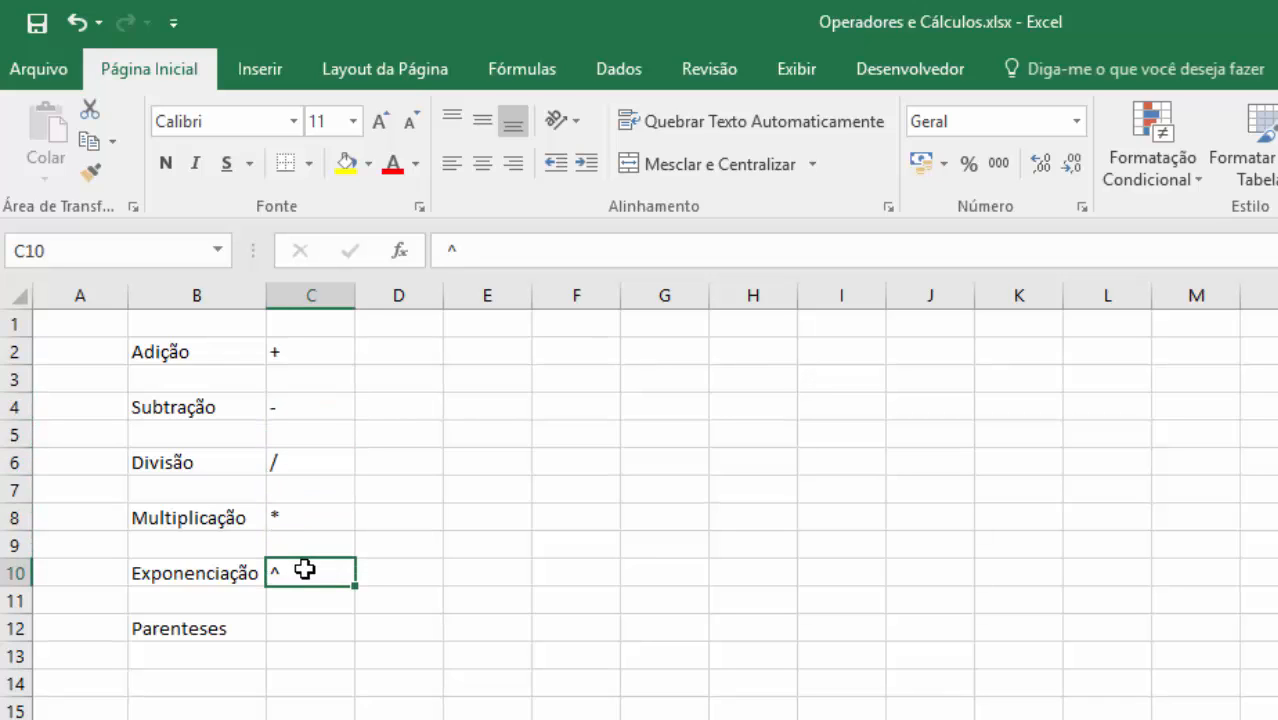
{"action": "left_click", "coordinate": [287, 628]}
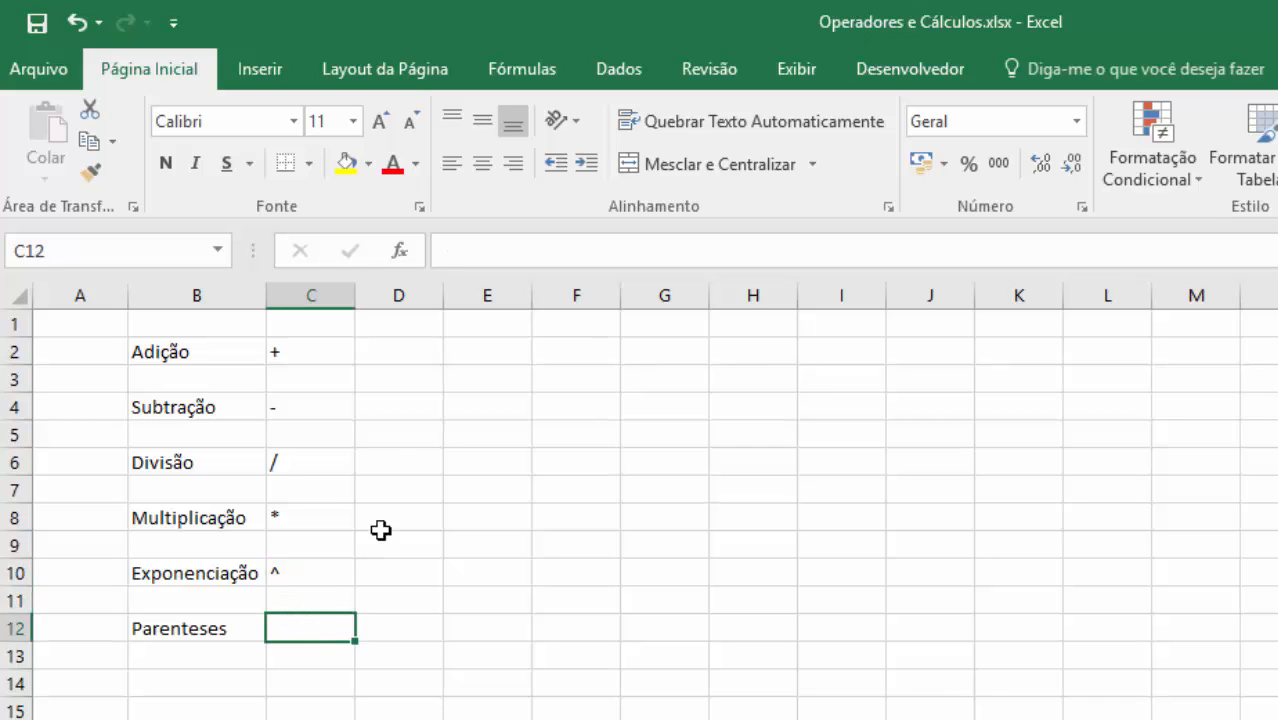
- Enter the addition formula =10+15 in cell D2 of the Adição row
{"action": "left_click", "coordinate": [404, 351]}
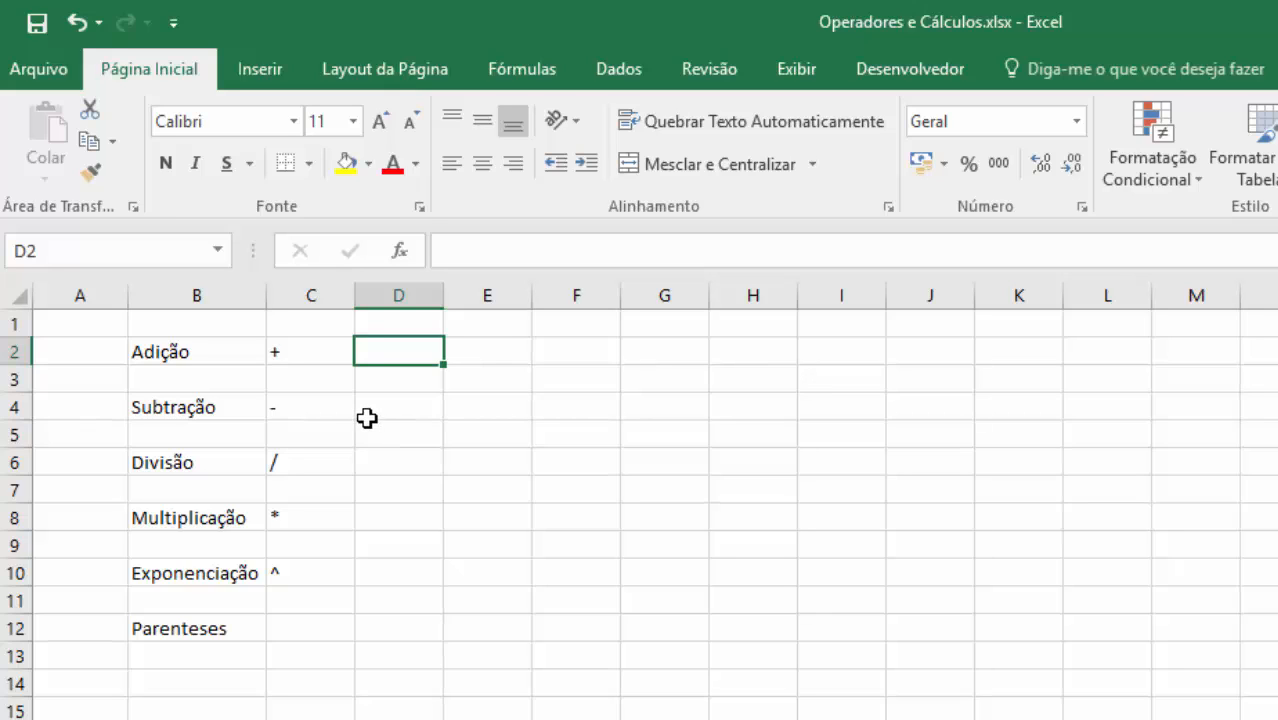
{"action": "type", "text": "="}
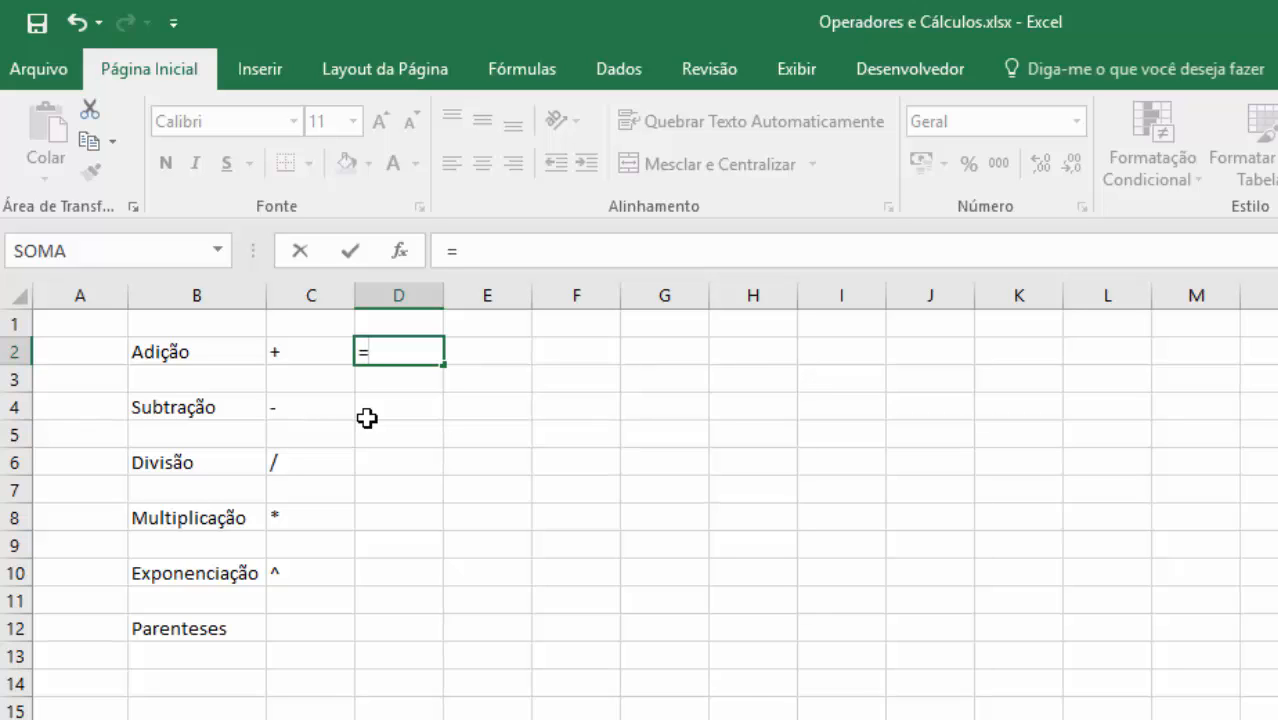
{"action": "type", "text": "10"}
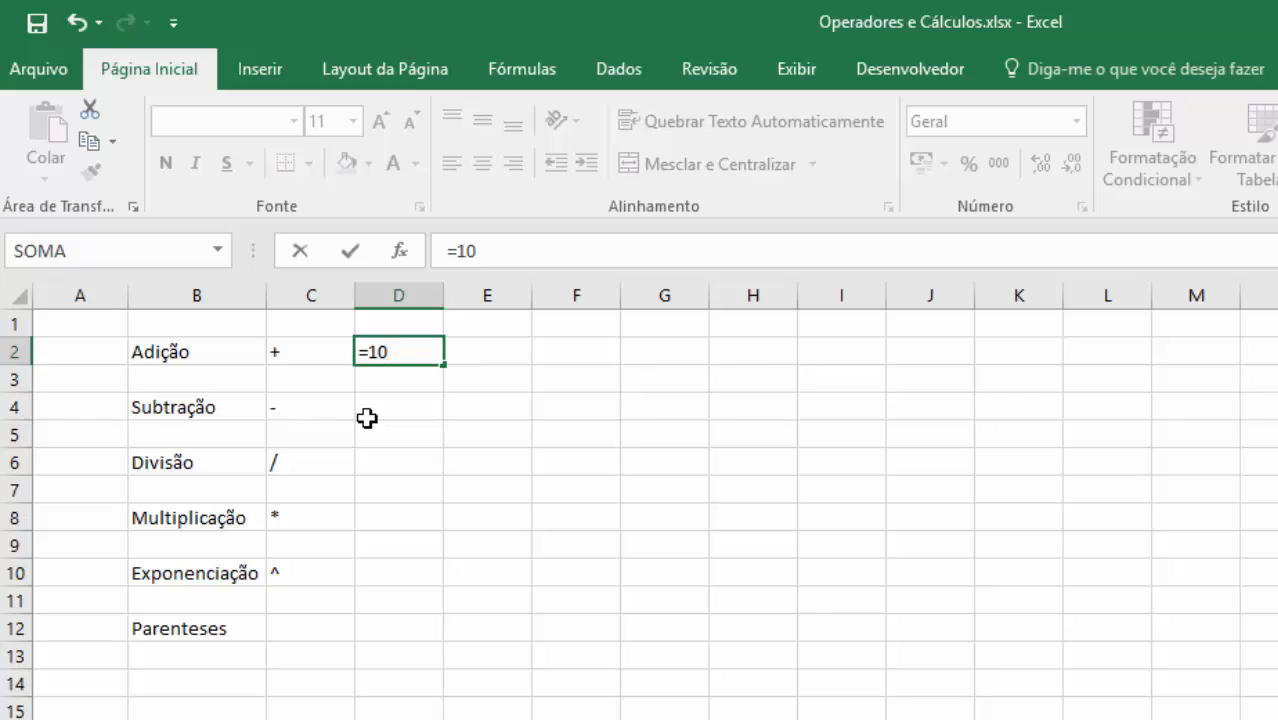
{"action": "type", "text": "+15"}
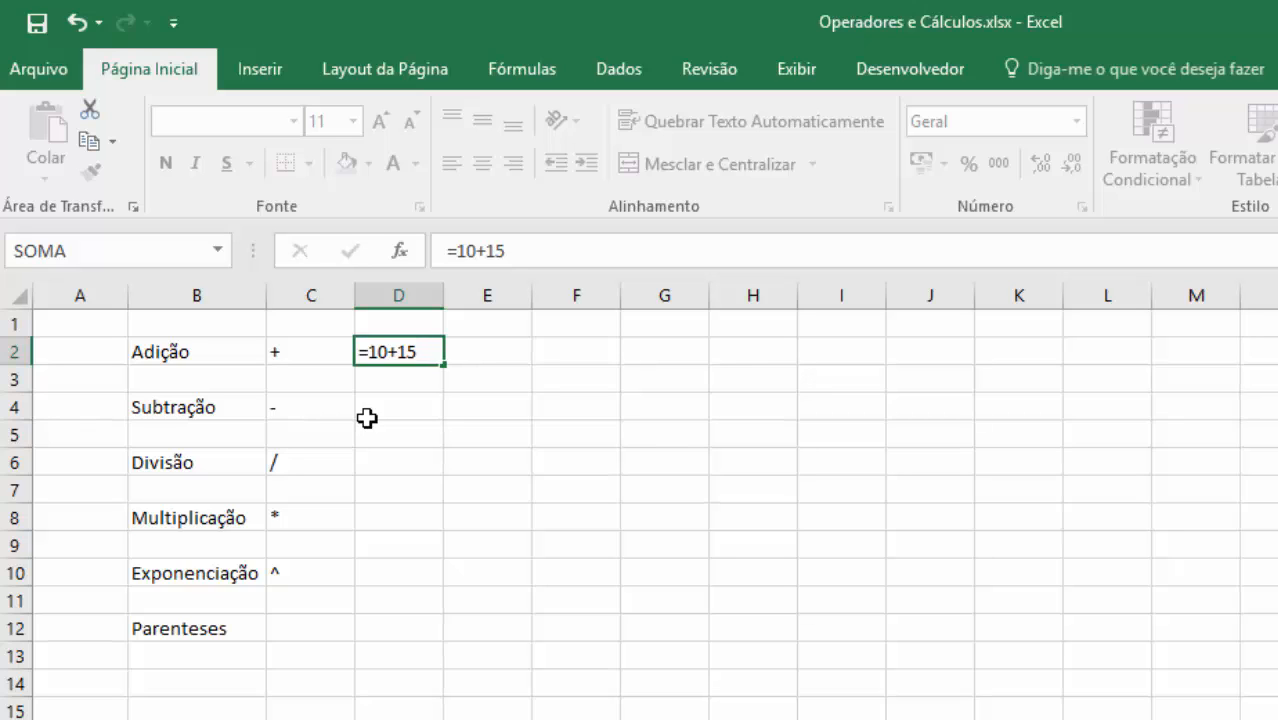
{"action": "key", "text": "Return"}
- Enter the numbers 10 in F2 and 15 in G2 on the Adição row
{"action": "key", "text": "Up"}
{"action": "key", "text": "Right"}
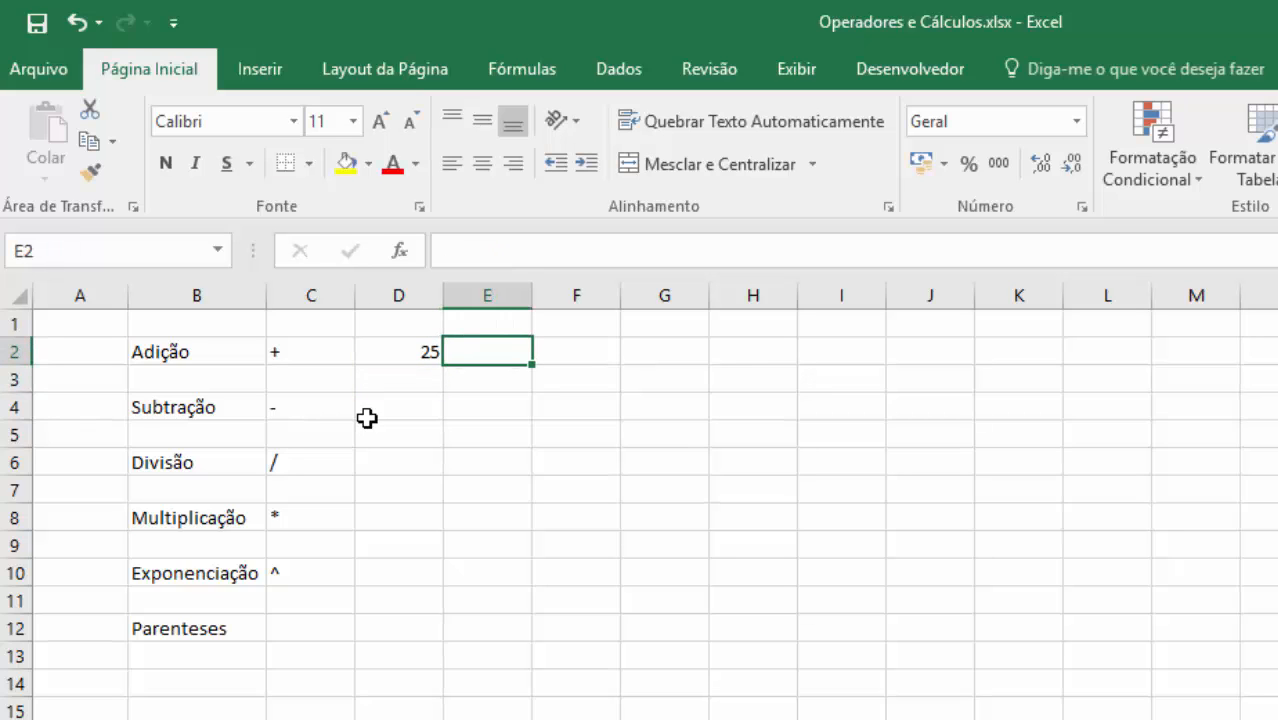
{"action": "key", "text": "Right"}
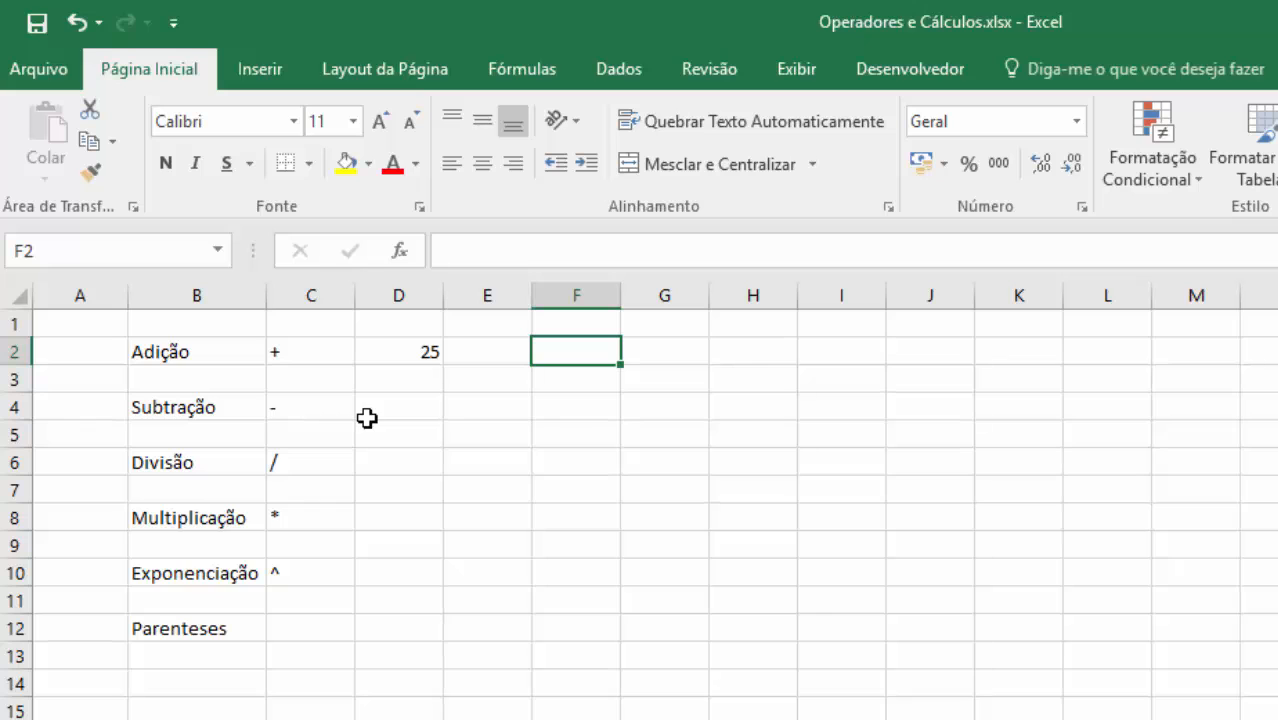
{"action": "type", "text": "10"}
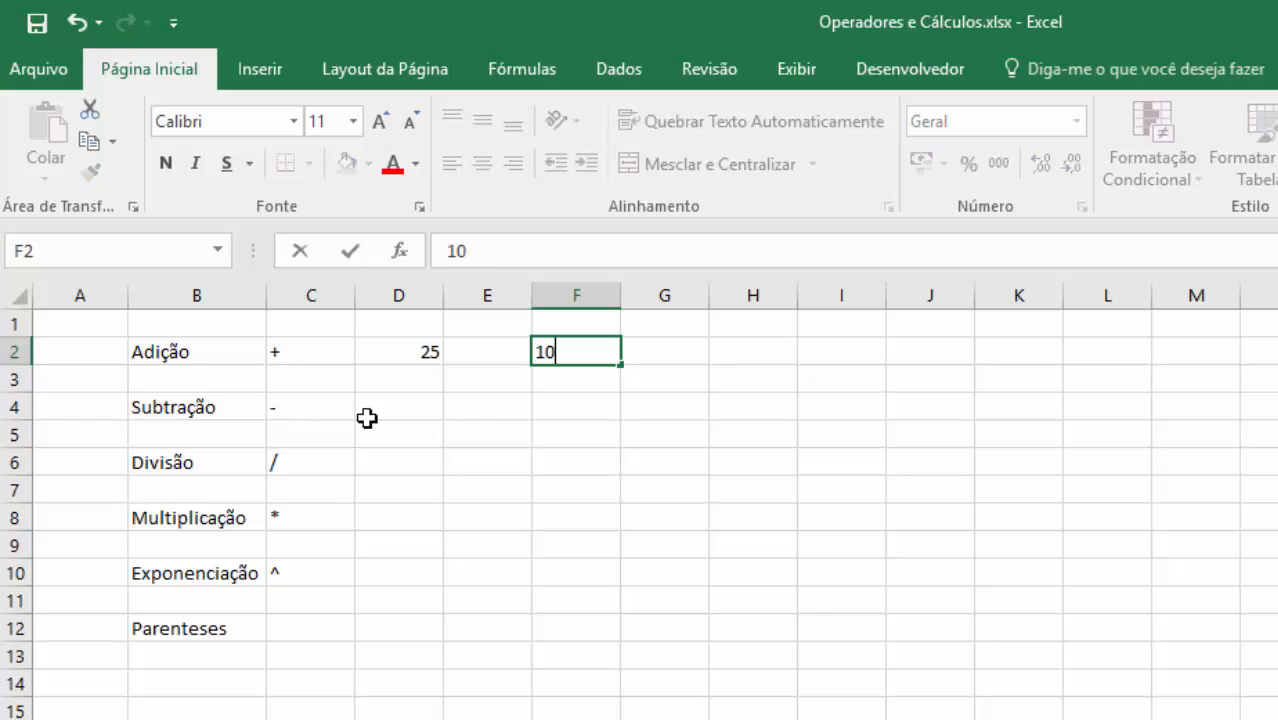
{"action": "key", "text": "Right"}
{"action": "type", "text": "15"}
{"action": "key", "text": "Right"}
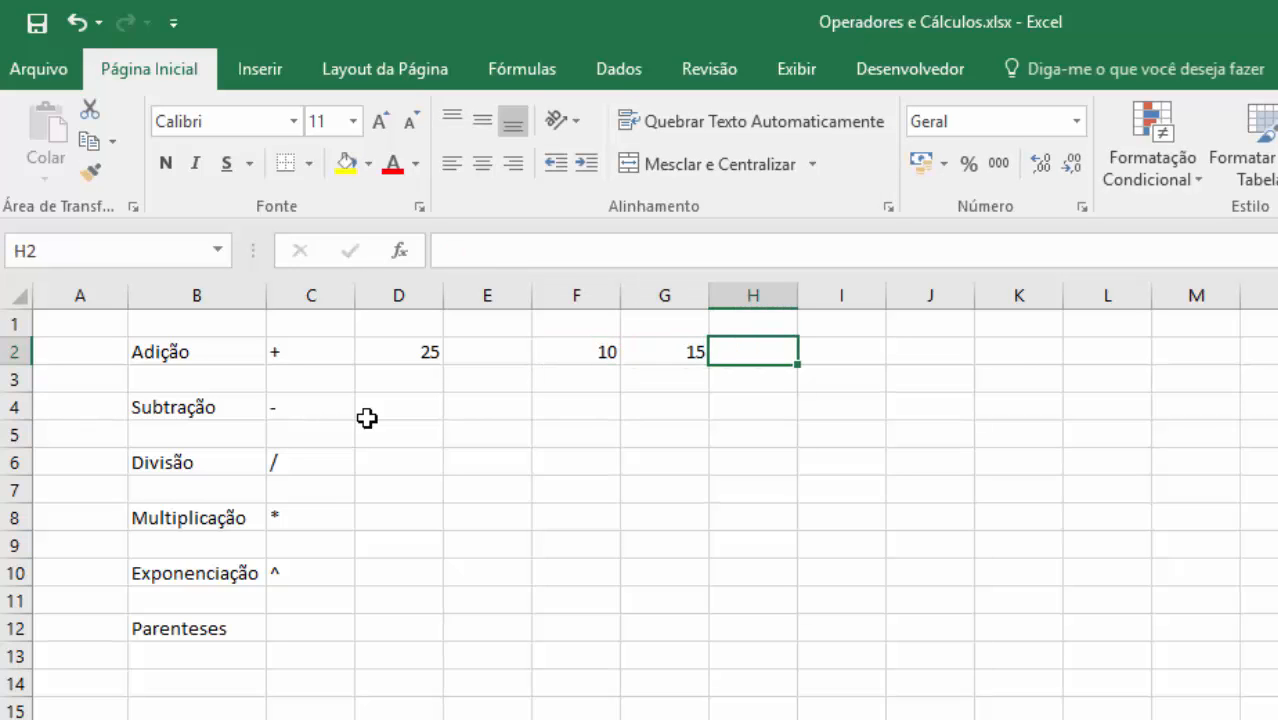
- Add the two Adição numbers by cell reference with the formula =F2+G2 in cell I2
{"action": "key", "text": "Left"}
{"action": "key", "text": "Left"}
{"action": "key", "text": "Right"}
{"action": "key", "text": "Right"}
{"action": "key", "text": "Right"}
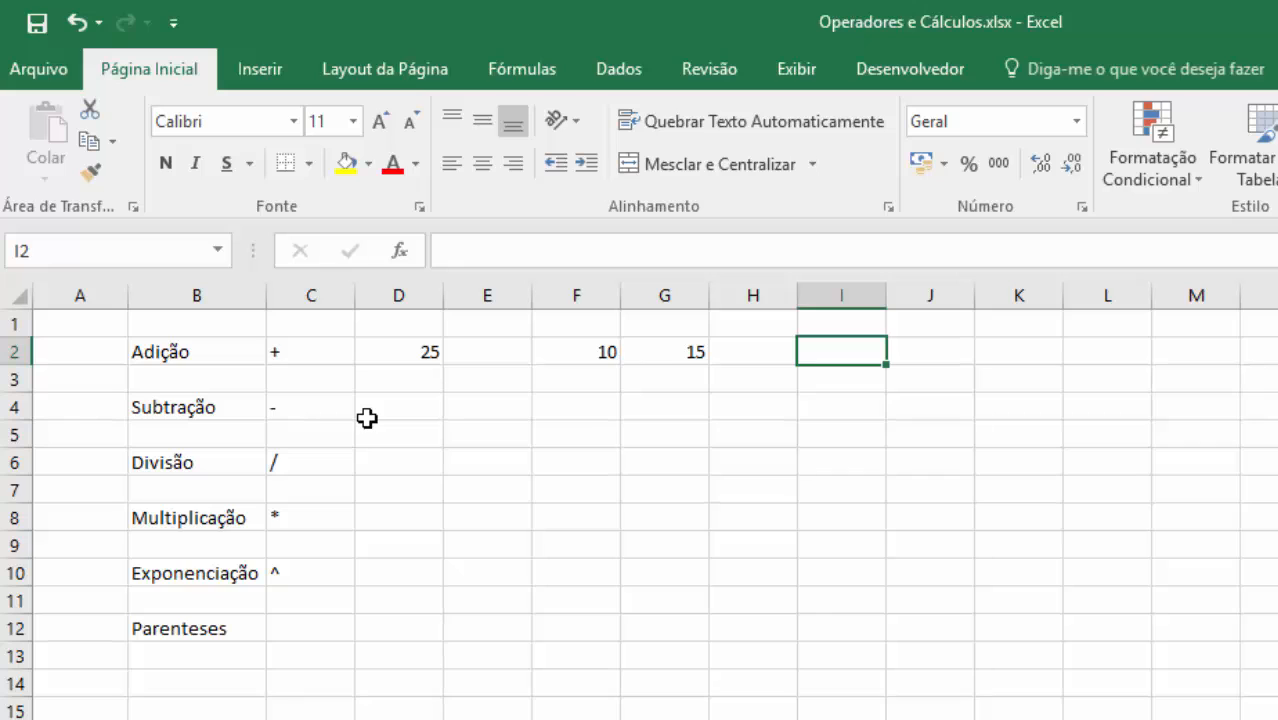
{"action": "type", "text": "="}
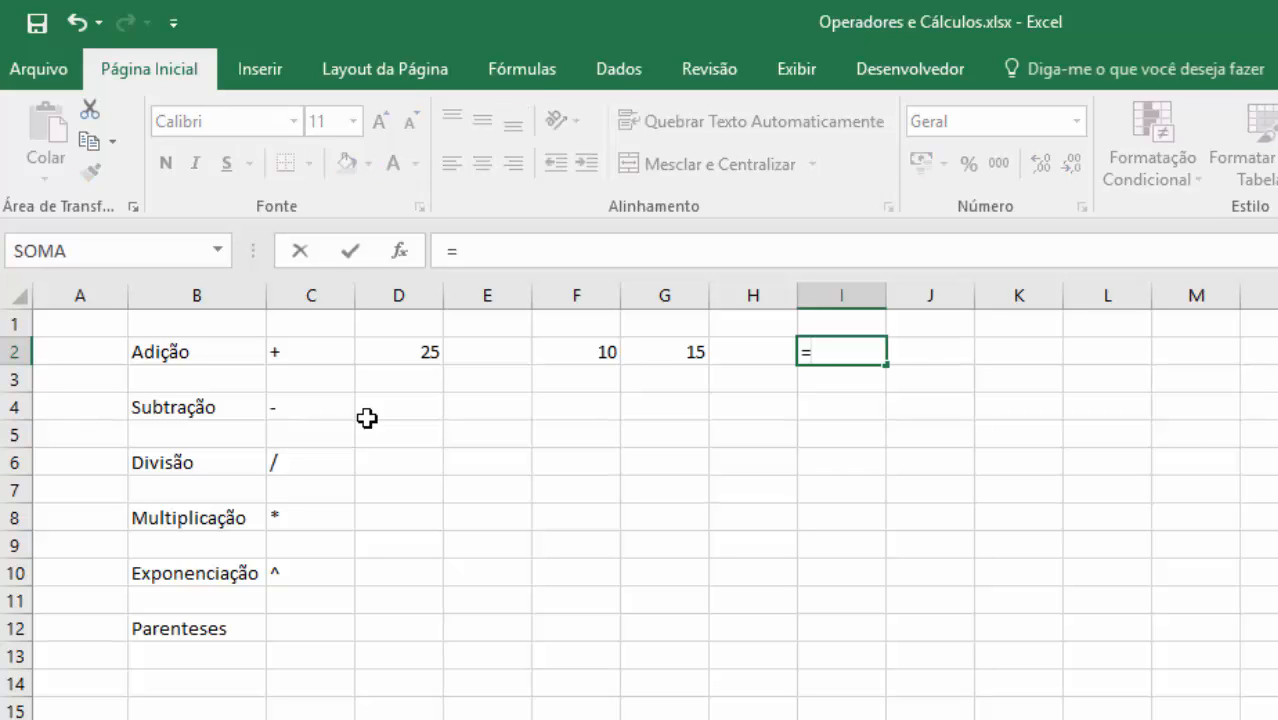
{"action": "left_click", "coordinate": [580, 351]}
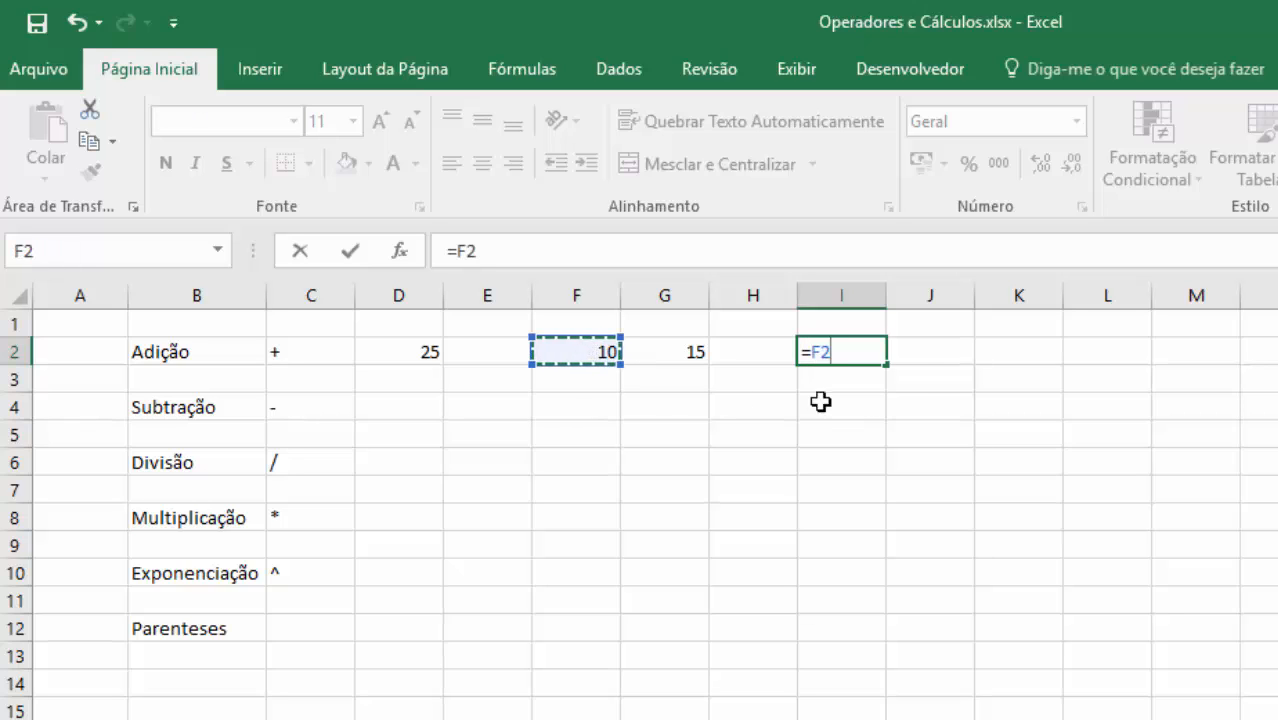
{"action": "type", "text": "+"}
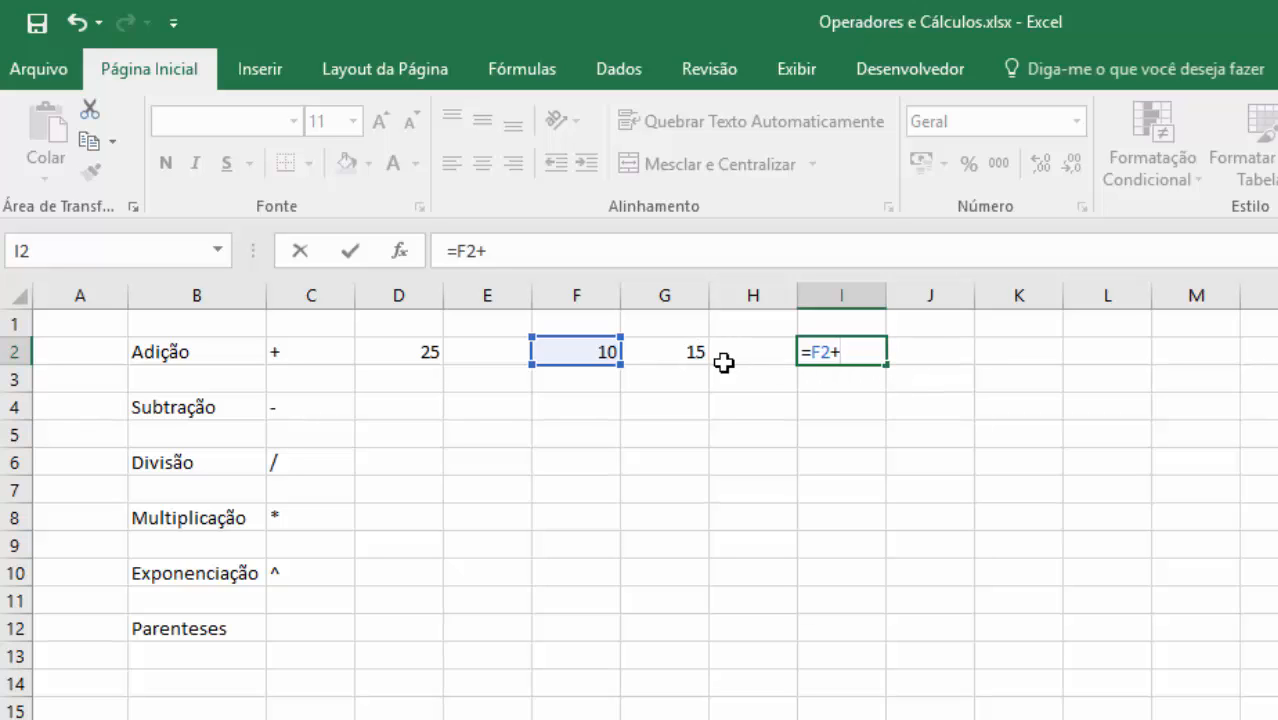
{"action": "left_click", "coordinate": [668, 351]}
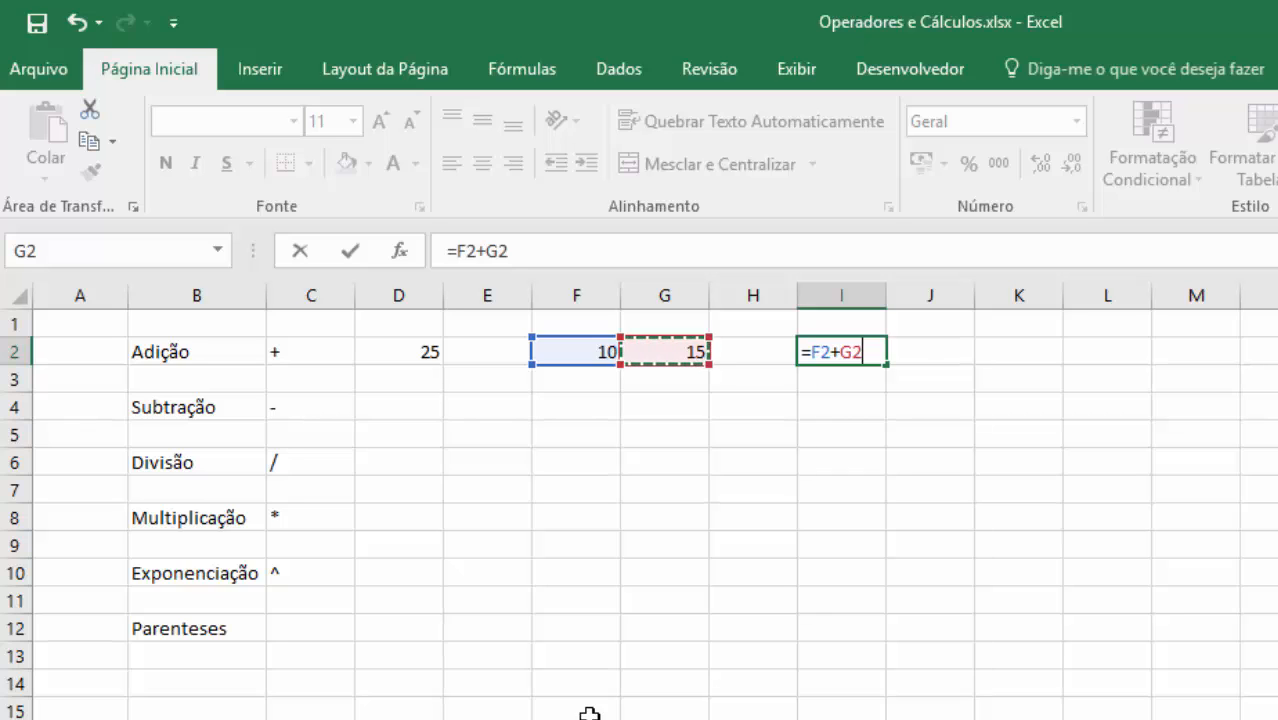
{"action": "key", "text": "Return"}
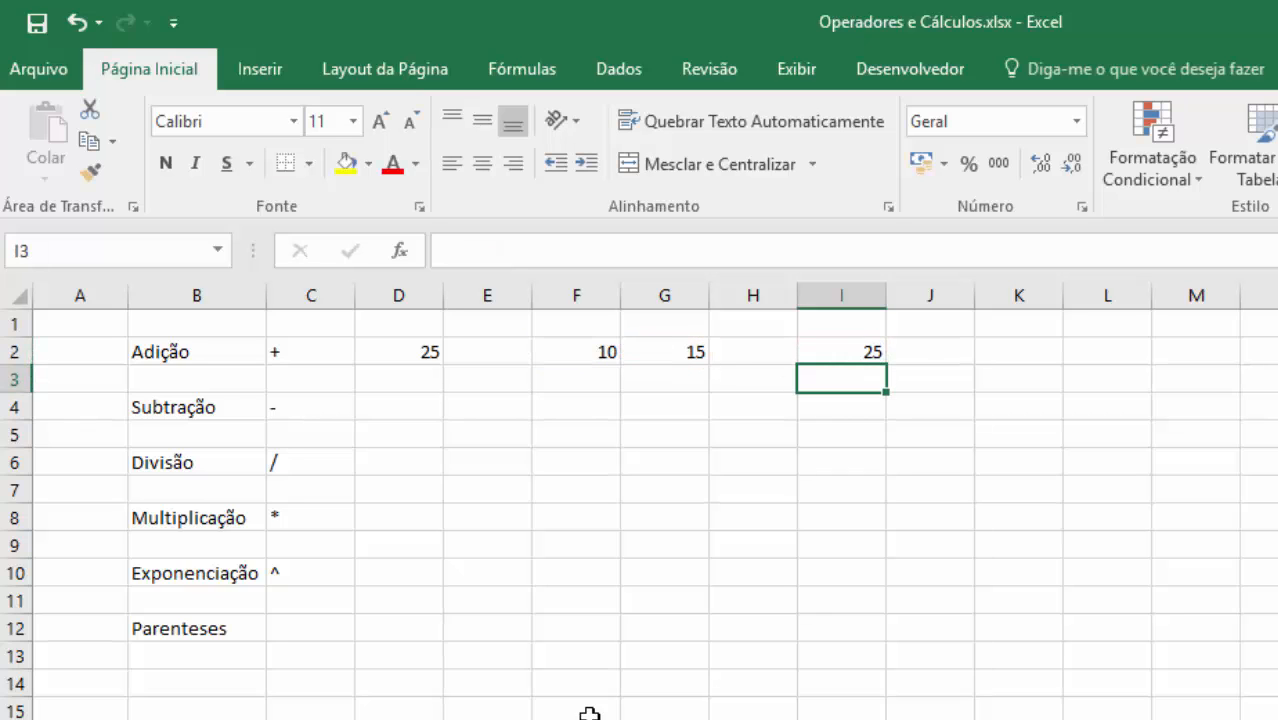
- Inspect the formula in cell I2 and the cells it references, leaving it unmodified
{"action": "left_click", "coordinate": [824, 357]}
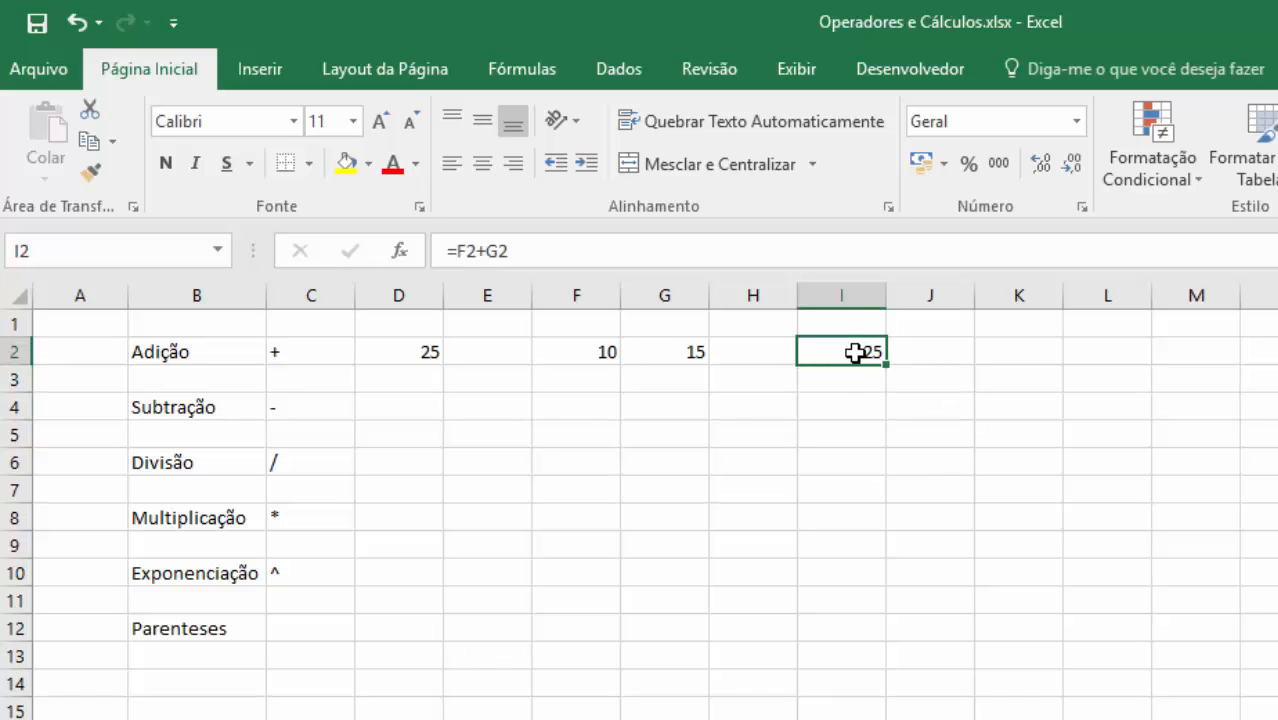
{"action": "double_click", "coordinate": [854, 352]}
{"action": "left_click", "coordinate": [815, 352]}
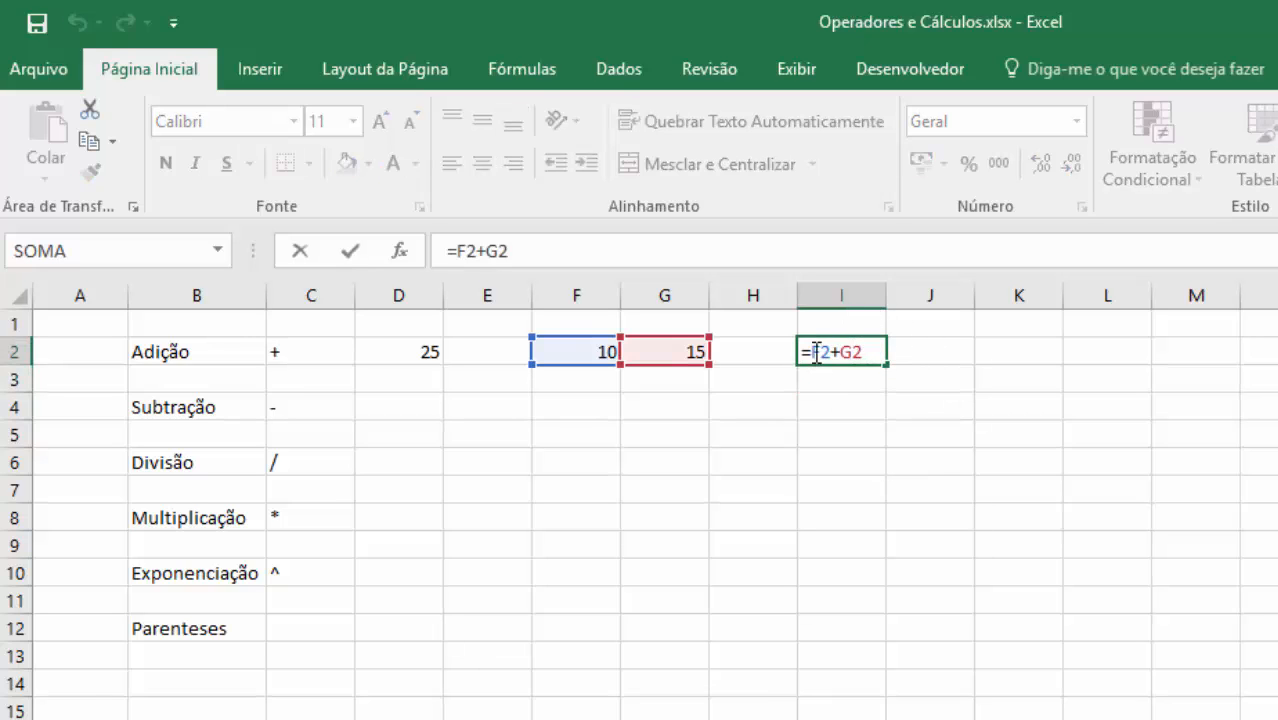
{"action": "key", "text": "Return"}
- Set the first Adição number in F2 to 150 and check the sum in I2
{"action": "left_click", "coordinate": [571, 351]}
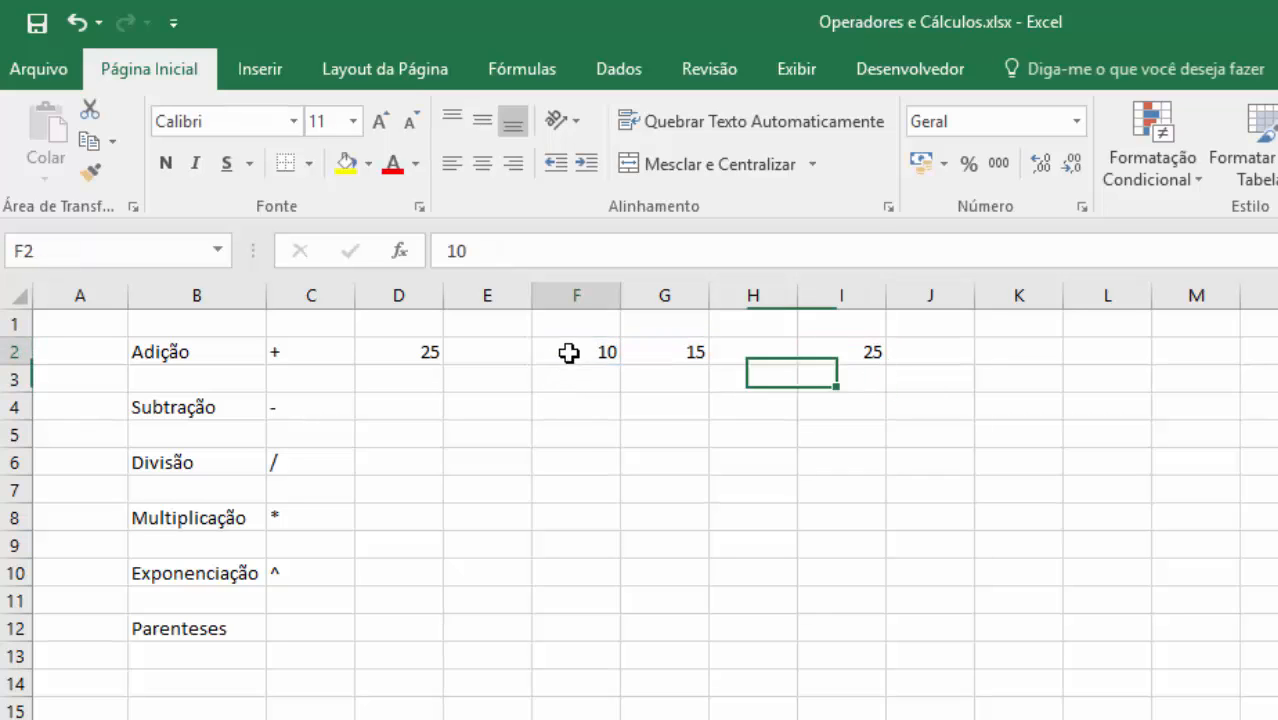
{"action": "type", "text": "150"}
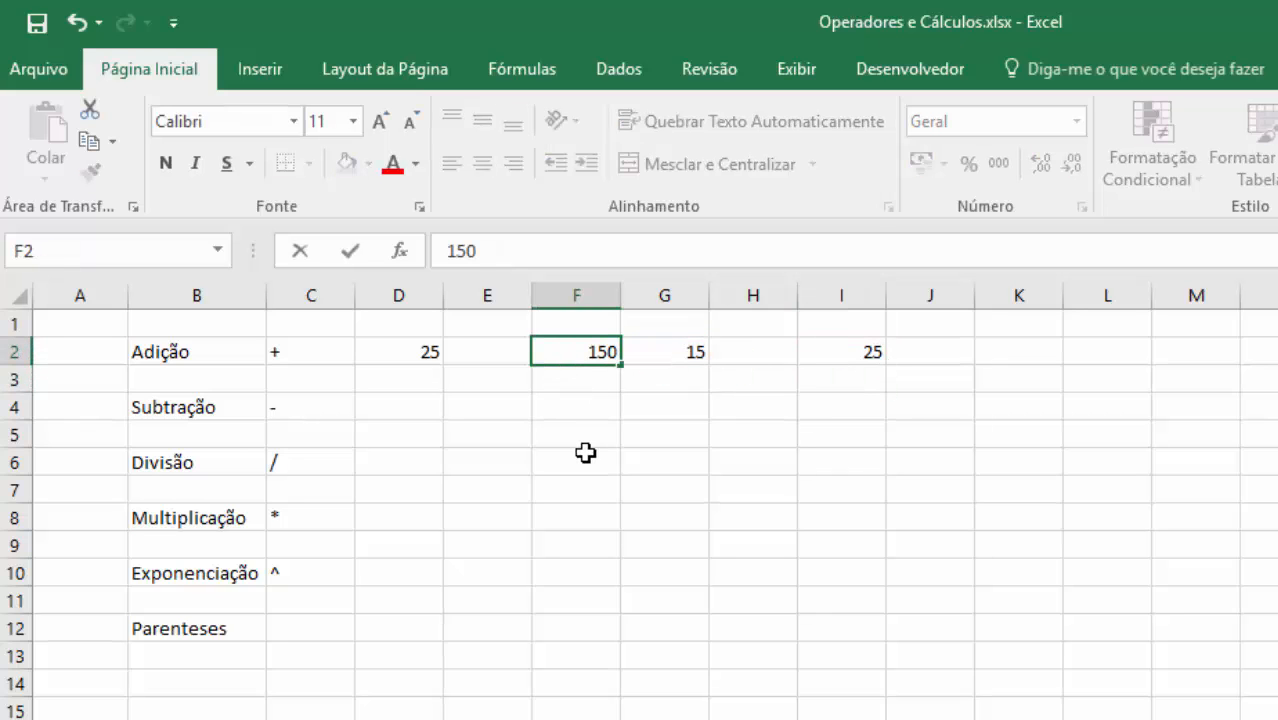
{"action": "key", "text": "Return"}
{"action": "left_click", "coordinate": [874, 351]}
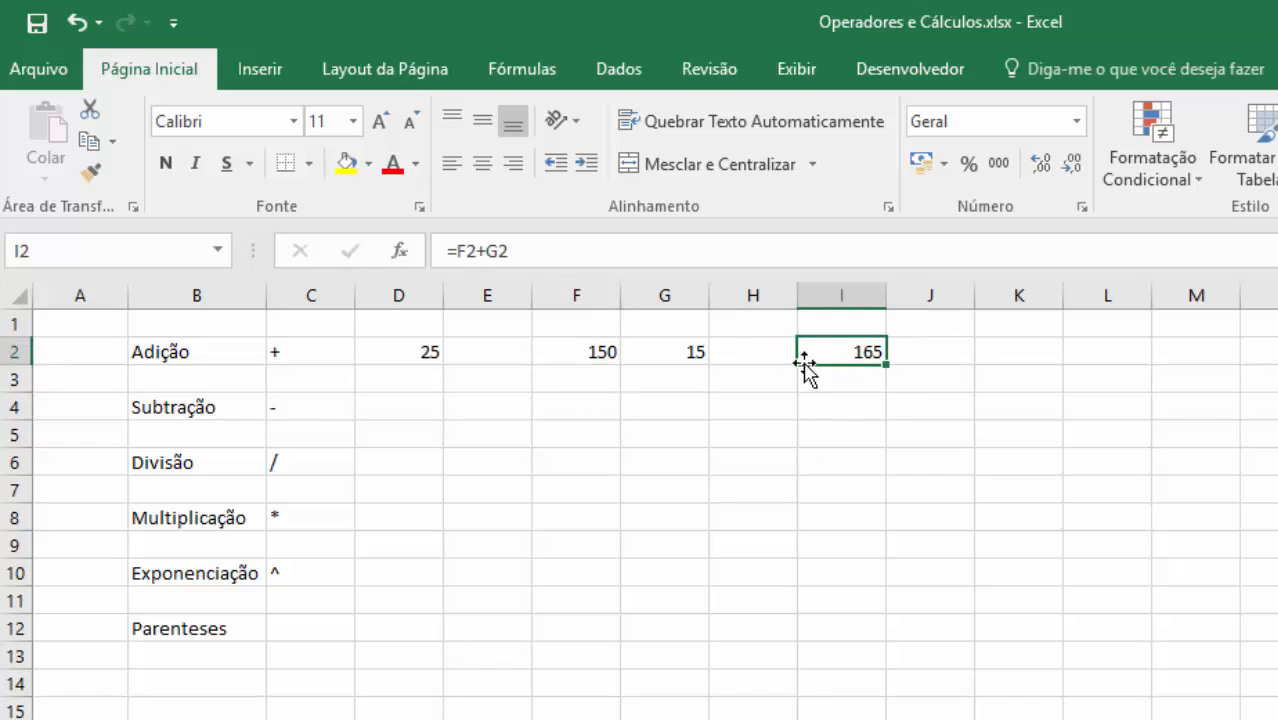
- Enter the subtraction formula =10-5 in cell D4 of the Subtração row
{"action": "left_click", "coordinate": [428, 404]}
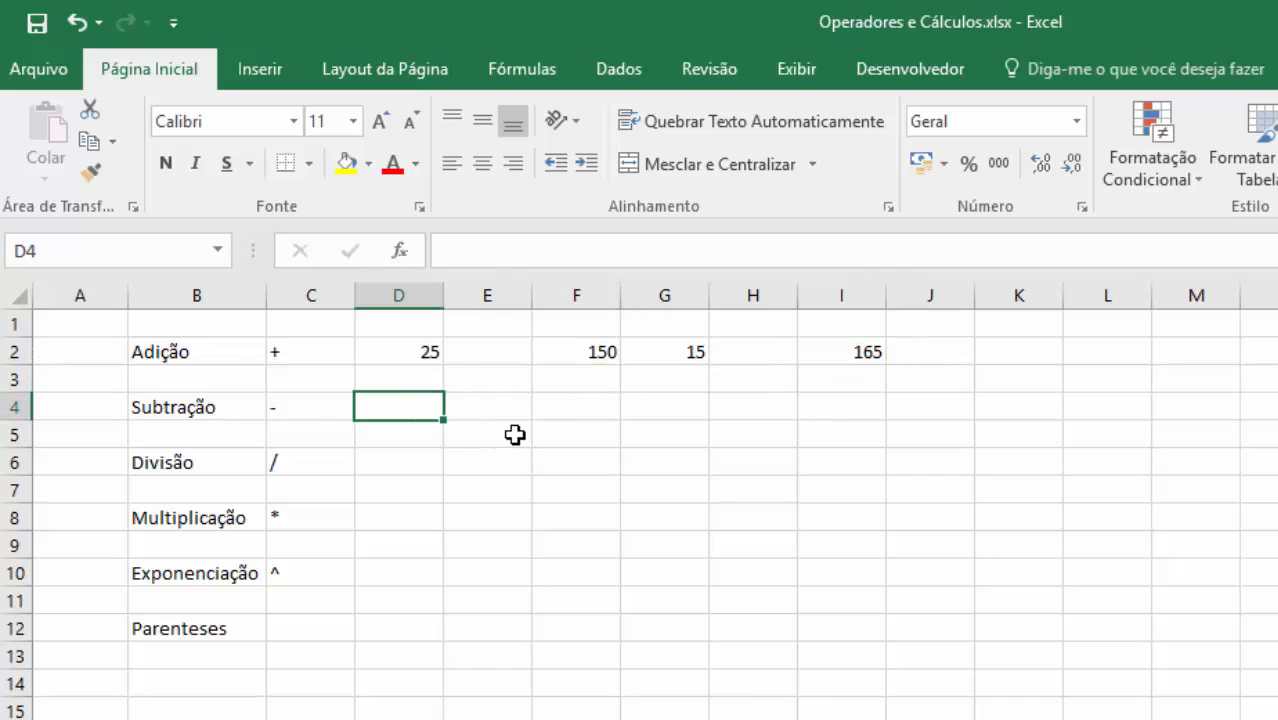
{"action": "type", "text": "="}
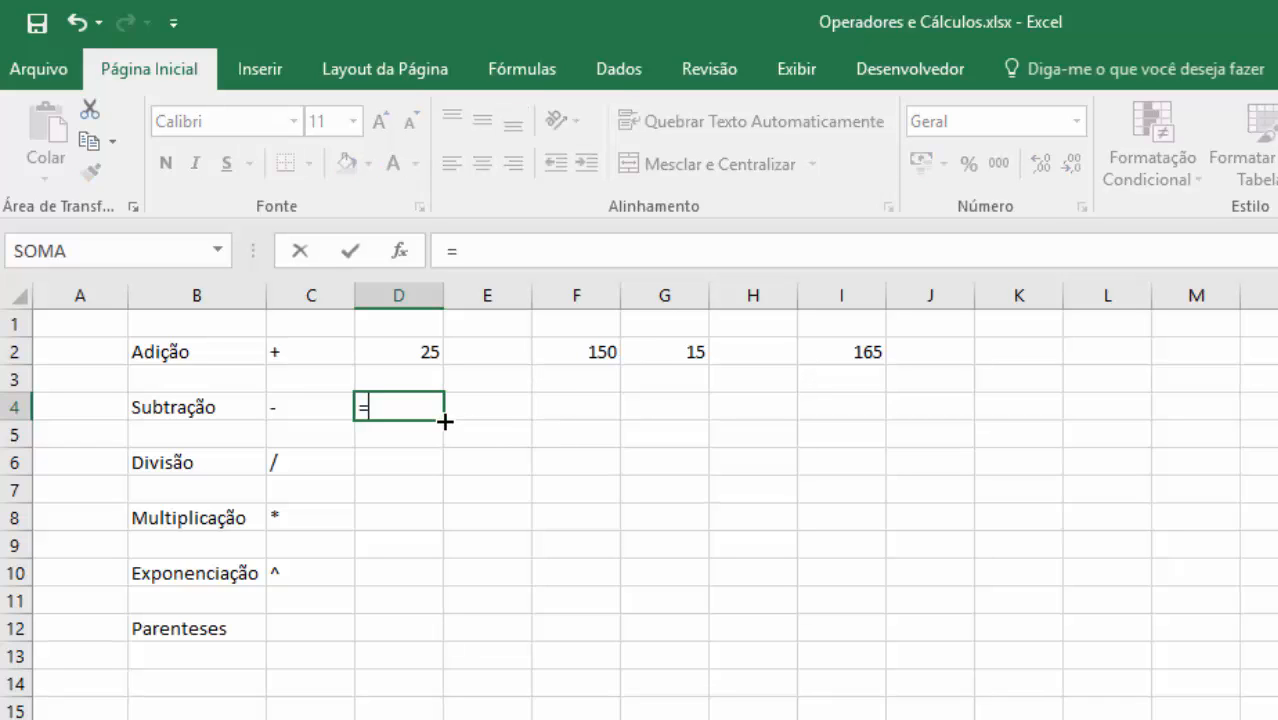
{"action": "type", "text": "10"}
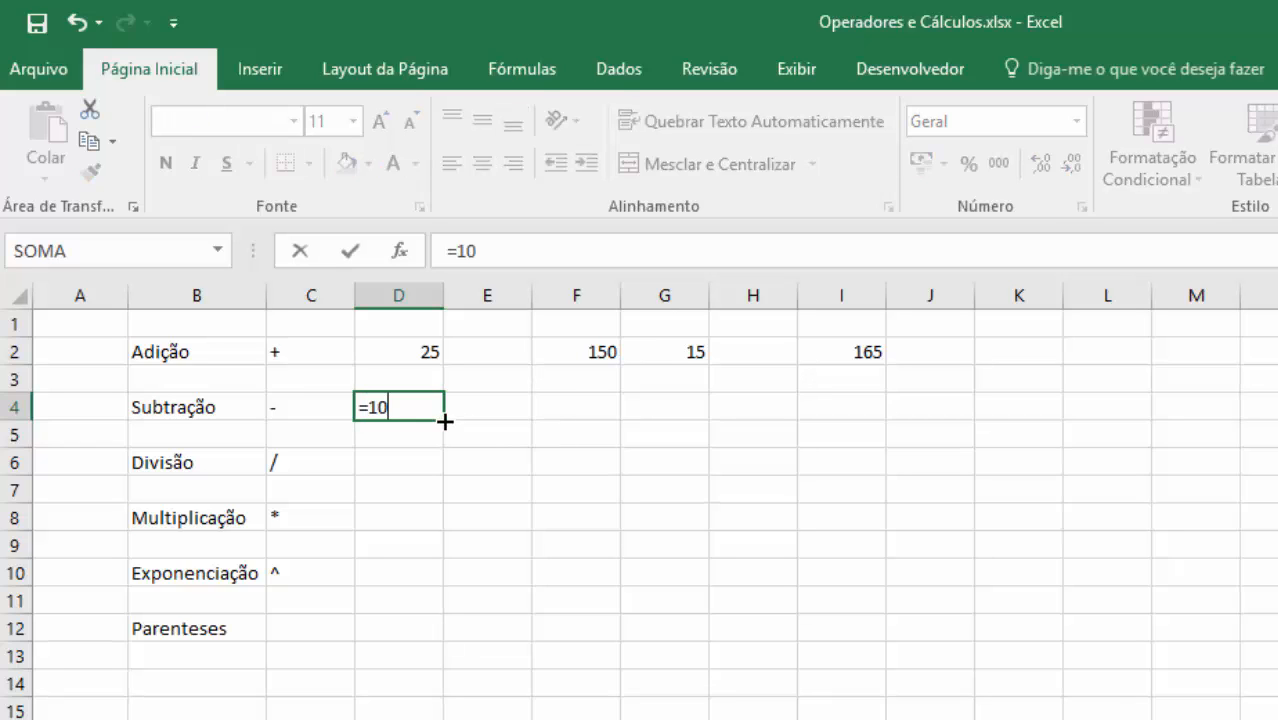
{"action": "type", "text": "-5"}
{"action": "key", "text": "Return"}
- Enter the numbers 10 in F4 and 5 in G4 on the Subtração row
{"action": "left_click", "coordinate": [536, 405]}
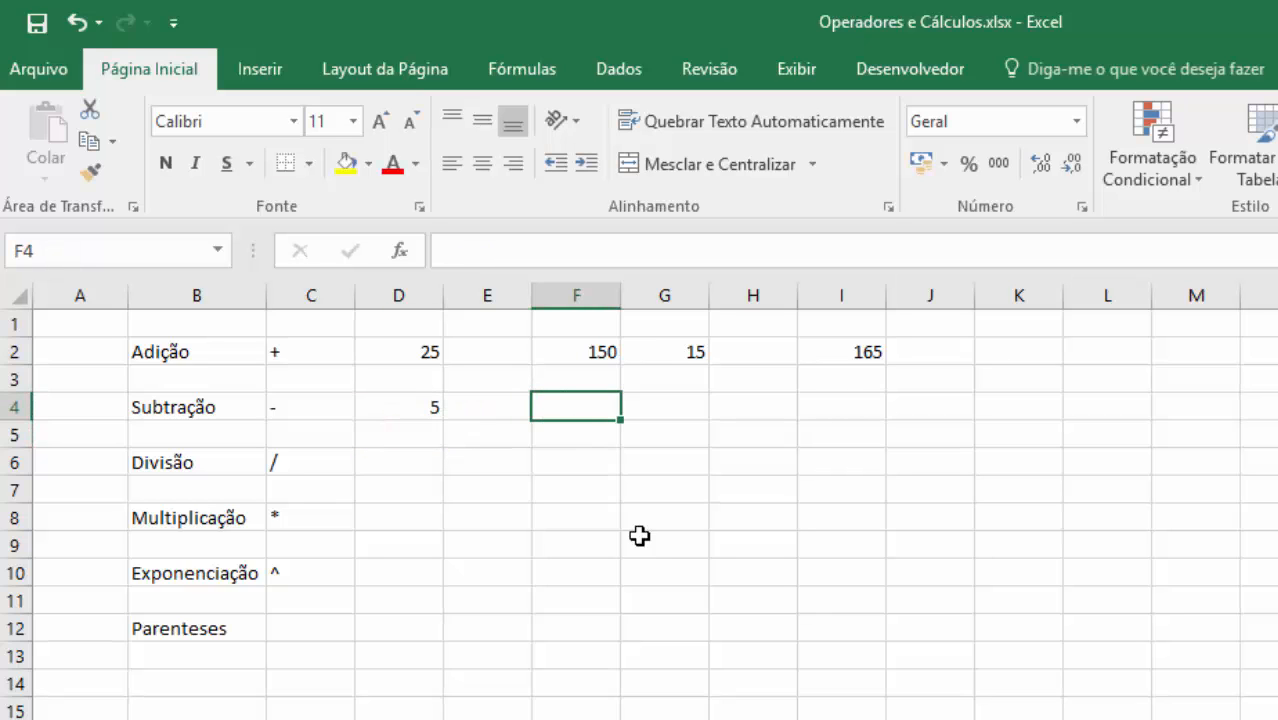
{"action": "type", "text": "10"}
{"action": "key", "text": "Tab"}
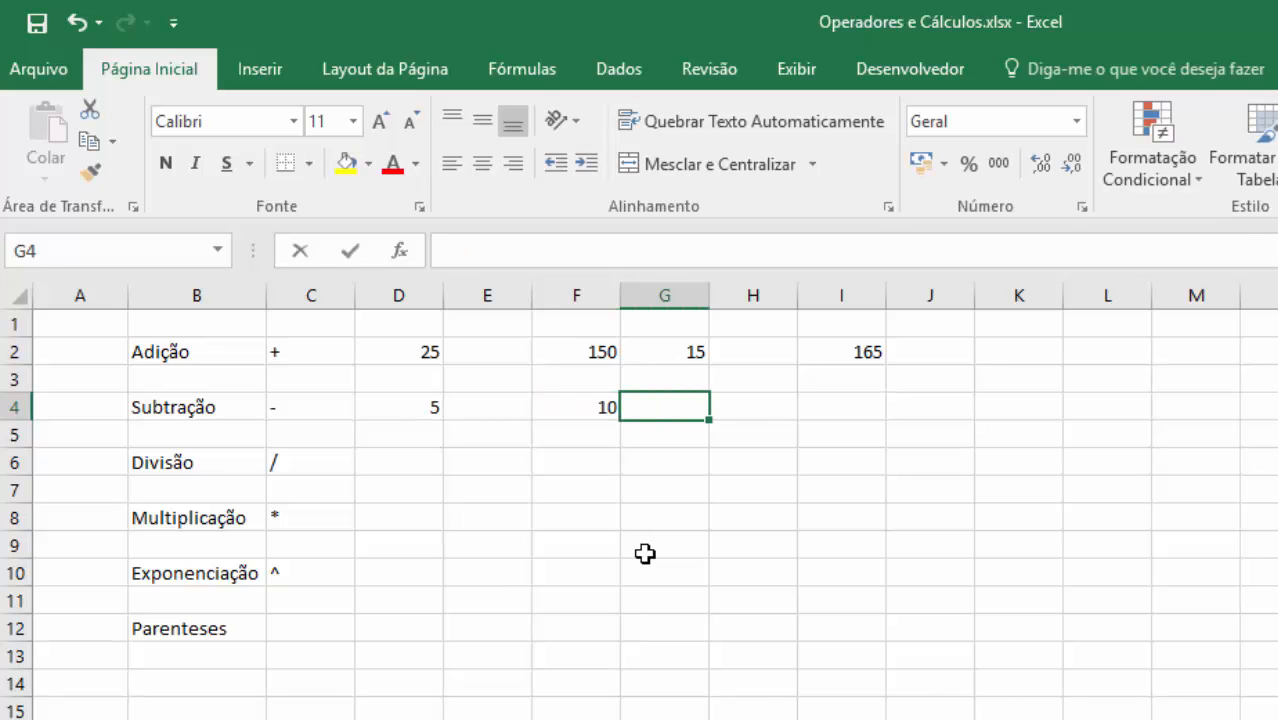
{"action": "type", "text": "5"}
{"action": "key", "text": "Tab"}
- Subtract the two Subtração numbers by cell reference with the formula =F4-G4 in cell I4
{"action": "key", "text": "Tab"}
{"action": "type", "text": "="}
{"action": "key", "text": "Left"}
{"action": "key", "text": "Left"}
{"action": "key", "text": "Left"}
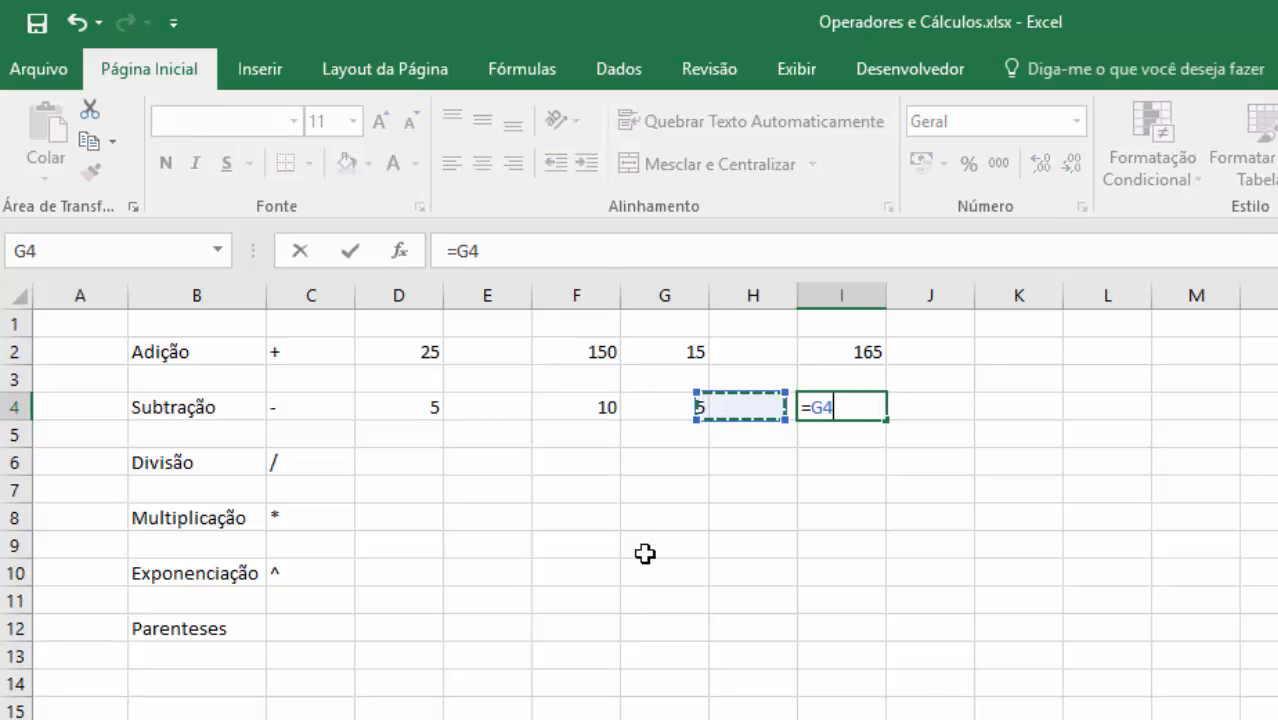
{"action": "type", "text": "-"}
{"action": "key", "text": "Left"}
{"action": "key", "text": "Left"}
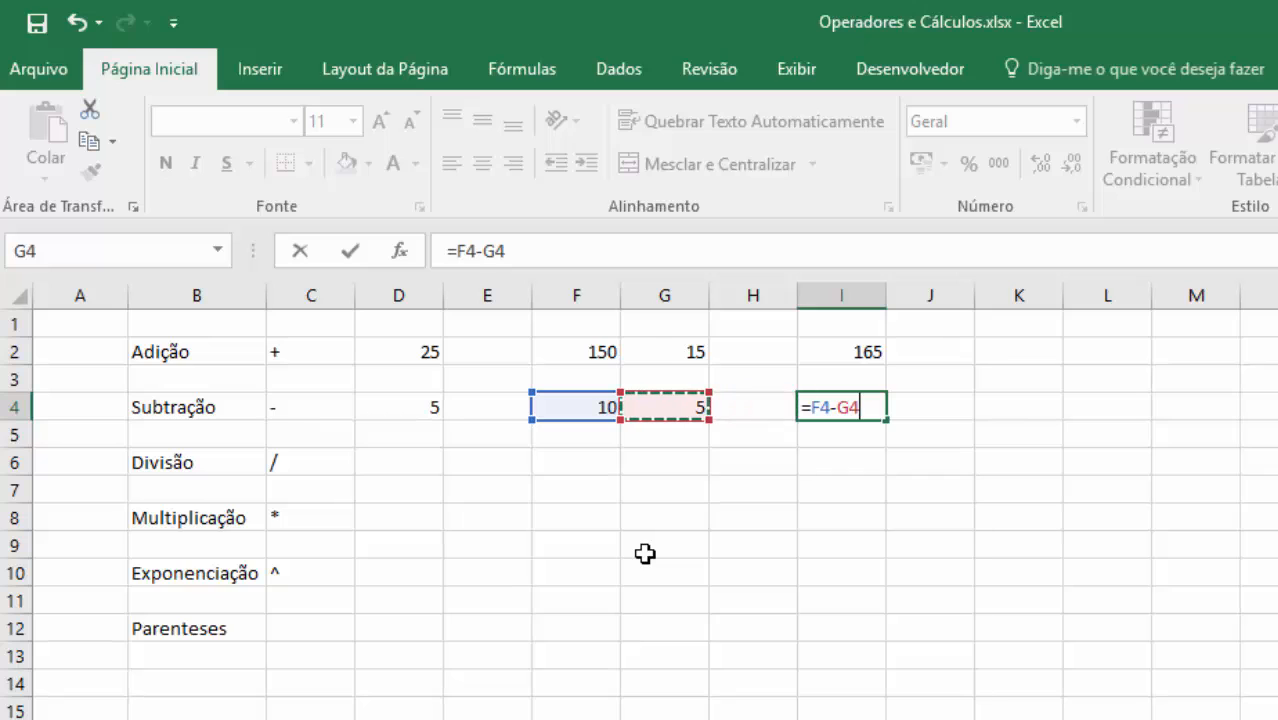
{"action": "key", "text": "Return"}
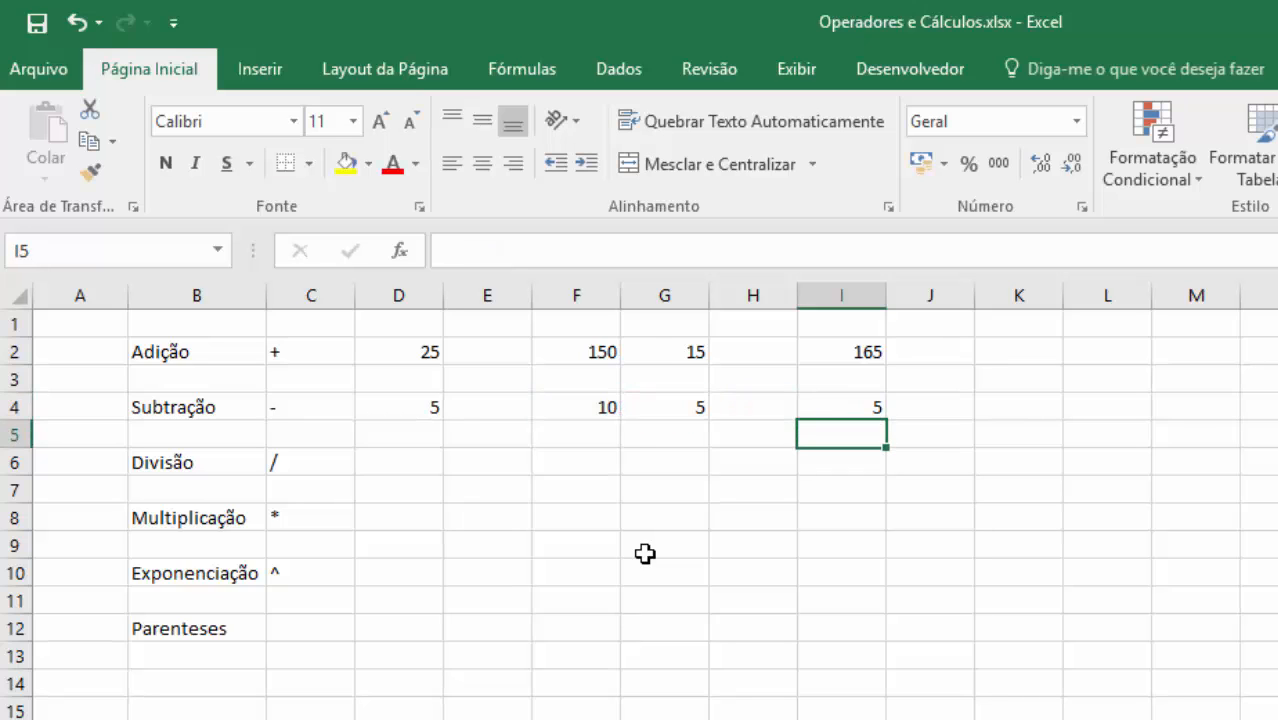
- Enter the numbers 10 in D6 and 2 in E6 on the Divisão row
{"action": "key", "text": "Down"}
{"action": "key", "text": "Left"}
{"action": "key", "text": "Left"}
{"action": "key", "text": "Left"}
{"action": "key", "text": "Left"}
{"action": "key", "text": "Left"}
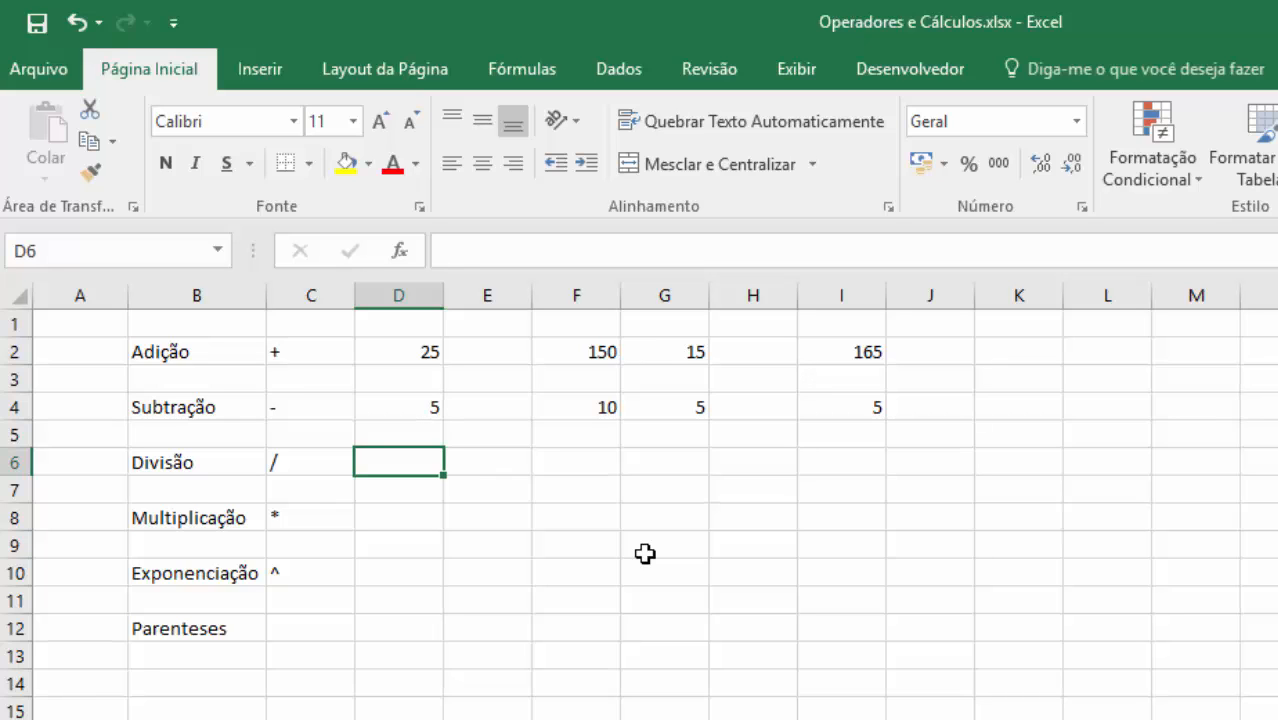
{"action": "type", "text": "10"}
{"action": "key", "text": "Tab"}
{"action": "type", "text": "2"}
{"action": "key", "text": "Tab"}
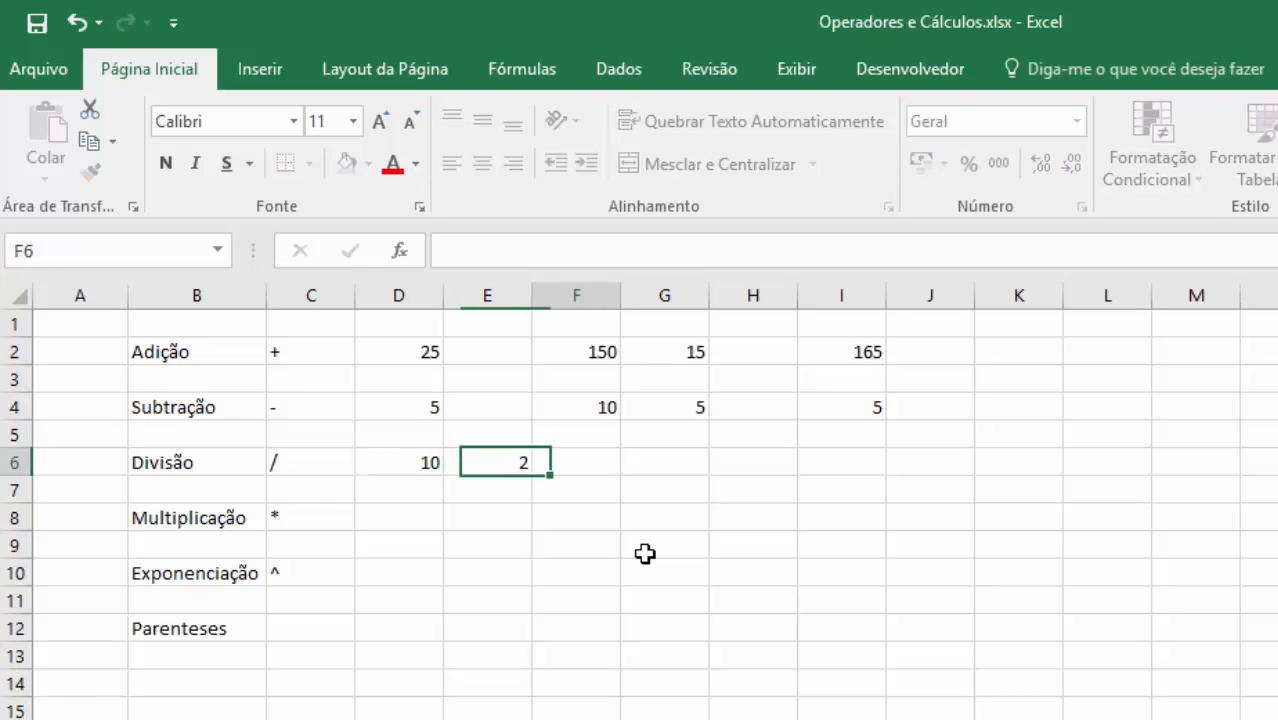
- Divide the two Divisão numbers by cell reference with the formula =D6/E6 in cell G6
{"action": "key", "text": "Tab"}
{"action": "type", "text": "="}
{"action": "key", "text": "Left"}
{"action": "key", "text": "Left"}
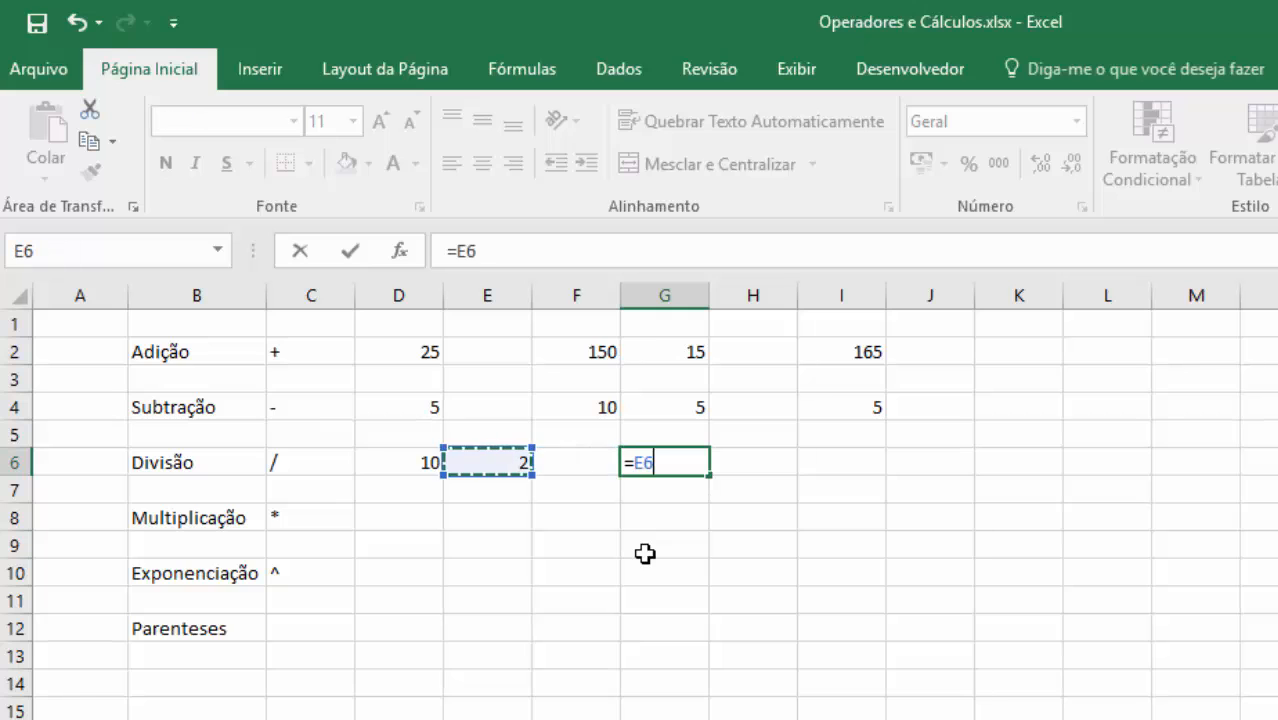
{"action": "key", "text": "Left"}
{"action": "type", "text": "/"}
{"action": "key", "text": "Right"}
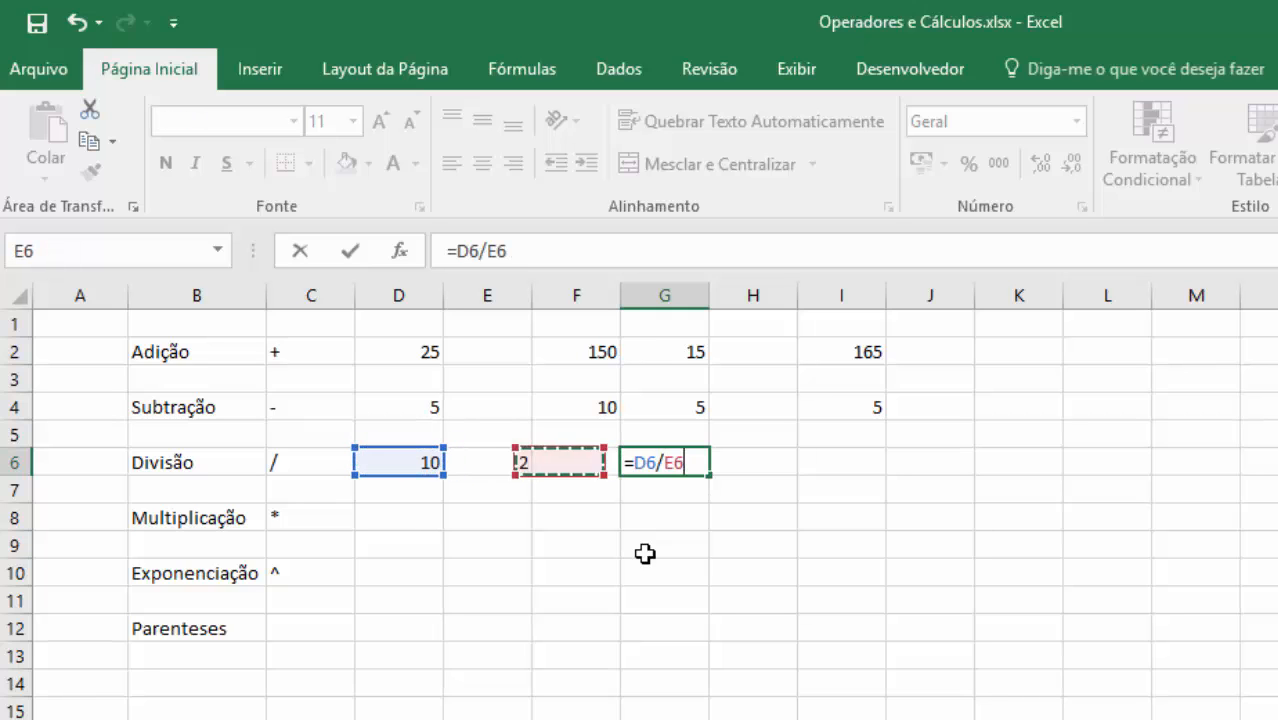
{"action": "key", "text": "Return"}
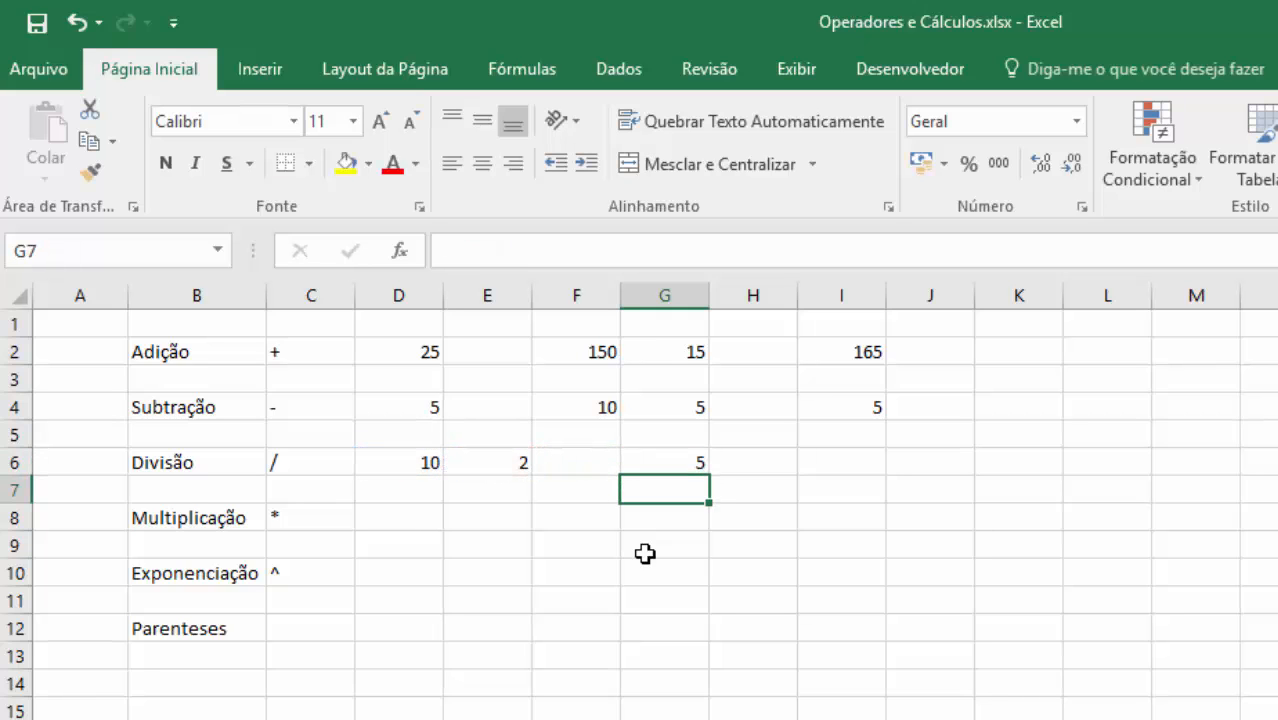
- Enter the numbers 10 in D8 and 2 in E8 on the Multiplicação row
{"action": "key", "text": "Down"}
{"action": "key", "text": "Left"}
{"action": "key", "text": "Left"}
{"action": "key", "text": "Left"}
{"action": "type", "text": "10"}
{"action": "key", "text": "Tab"}
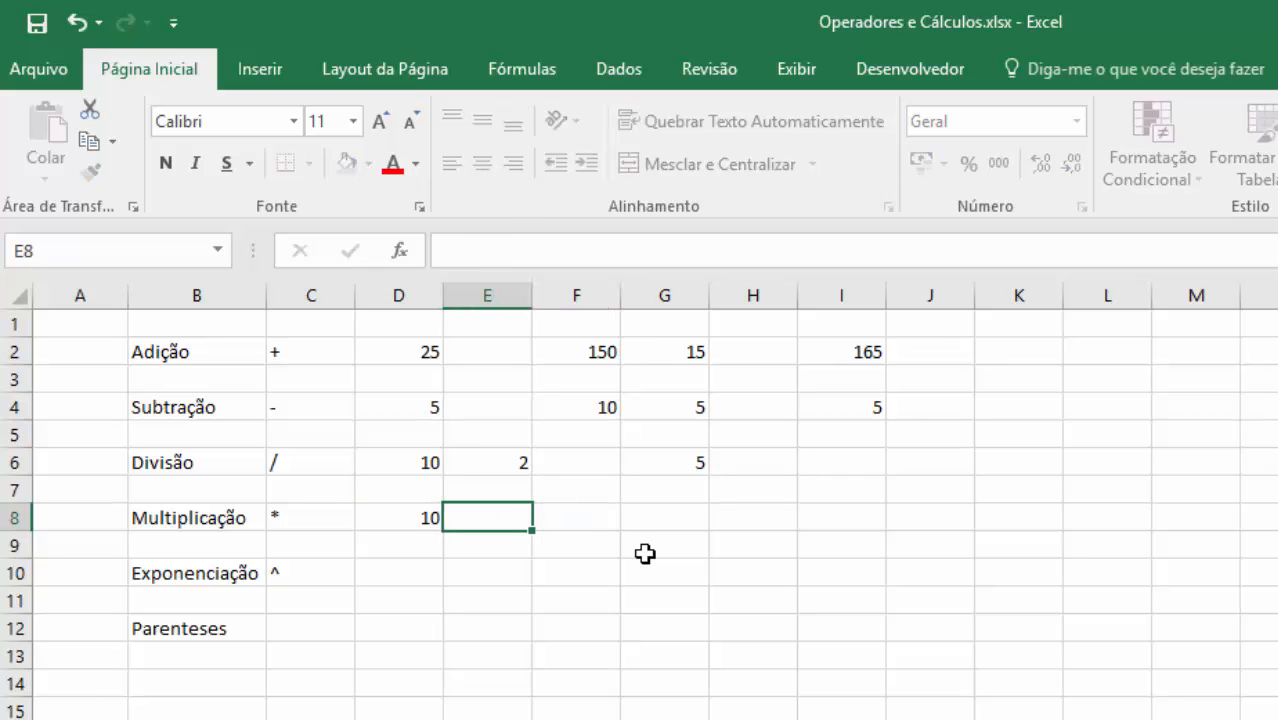
{"action": "type", "text": "2"}
{"action": "key", "text": "Tab"}
{"action": "key", "text": "Tab"}
- Multiply the two Multiplicação numbers by cell reference with the formula =D8*E8 in cell G8
{"action": "type", "text": "="}
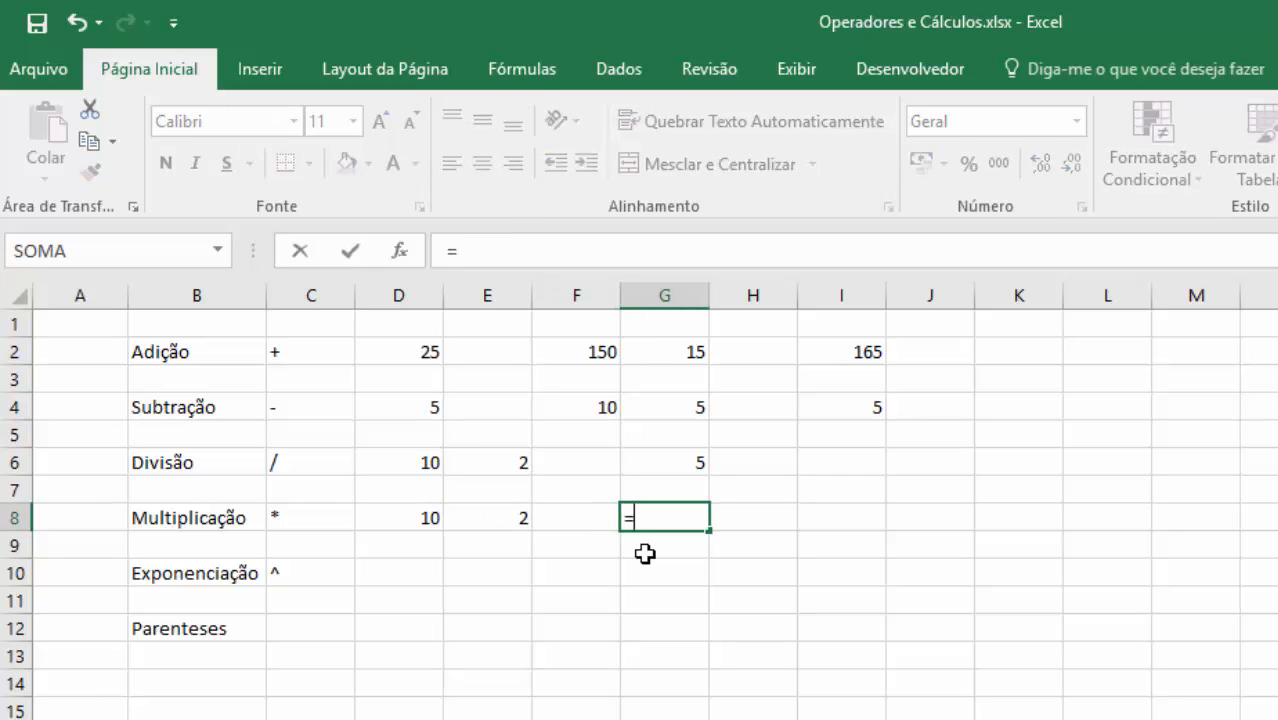
{"action": "key", "text": "Left"}
{"action": "key", "text": "Left"}
{"action": "key", "text": "Left"}
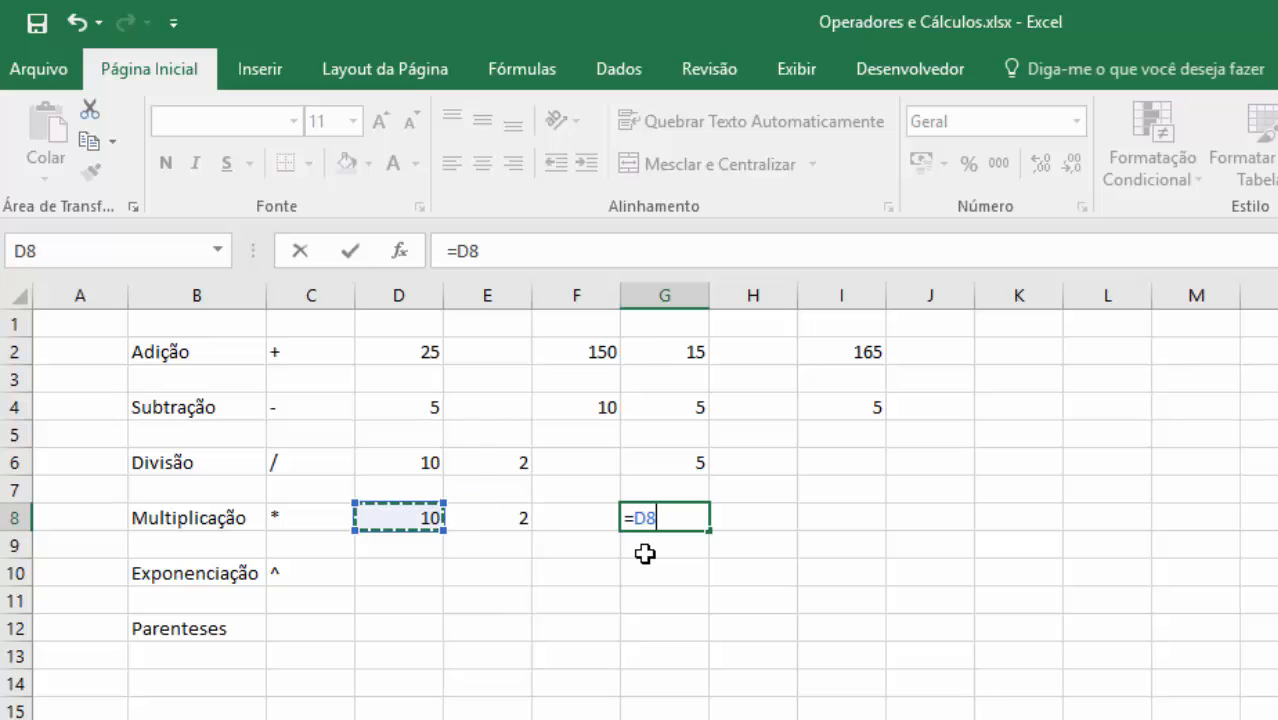
{"action": "type", "text": "*"}
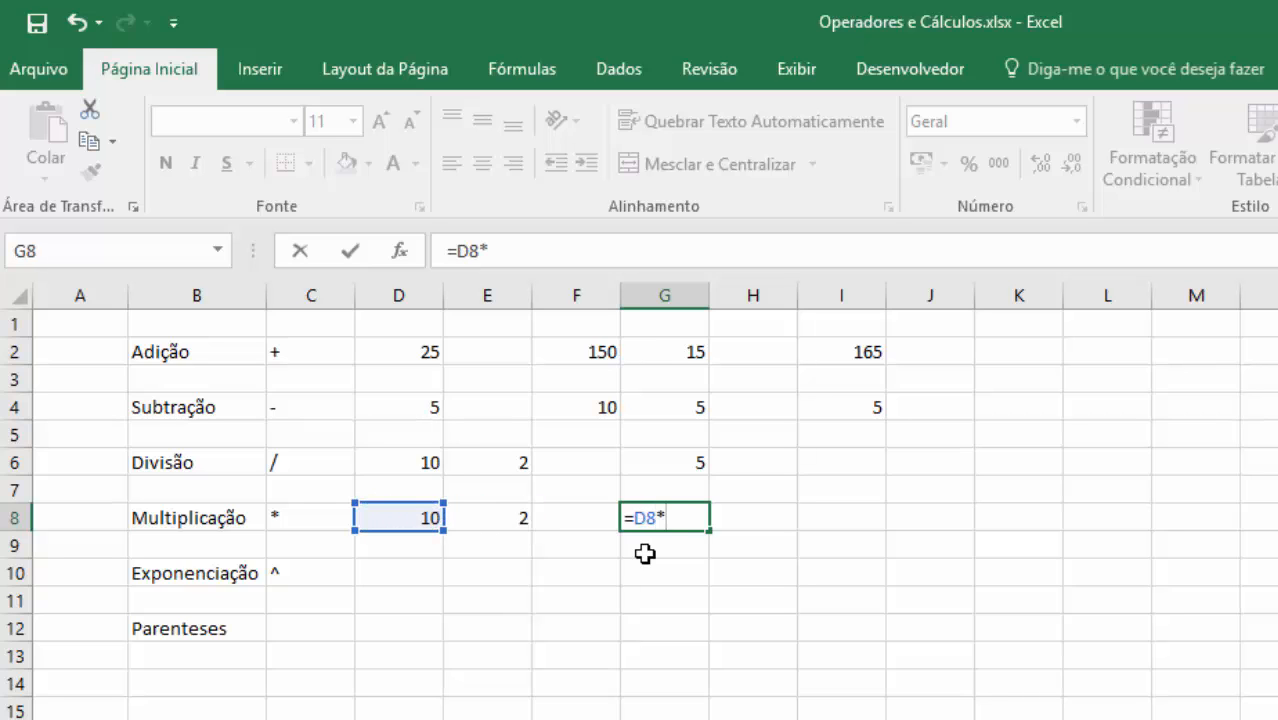
{"action": "key", "text": "Left"}
{"action": "key", "text": "Left"}
{"action": "key", "text": "Return"}
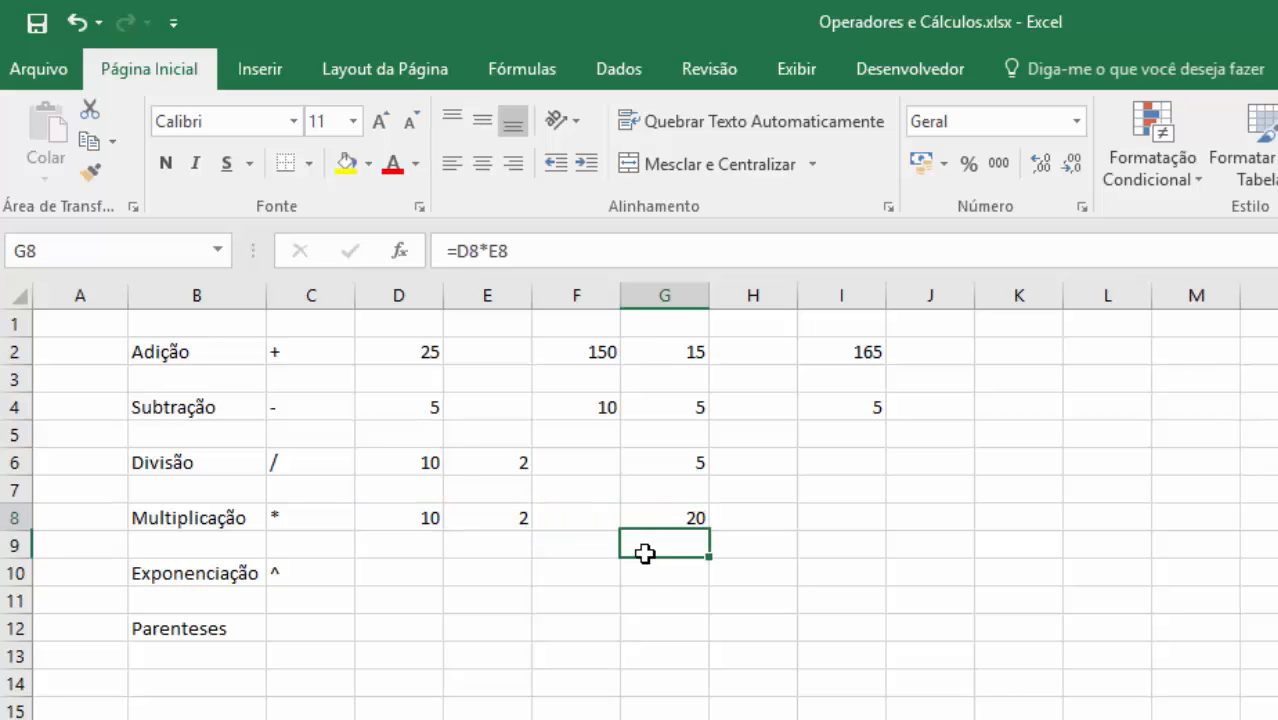
{"action": "key", "text": "Up"}
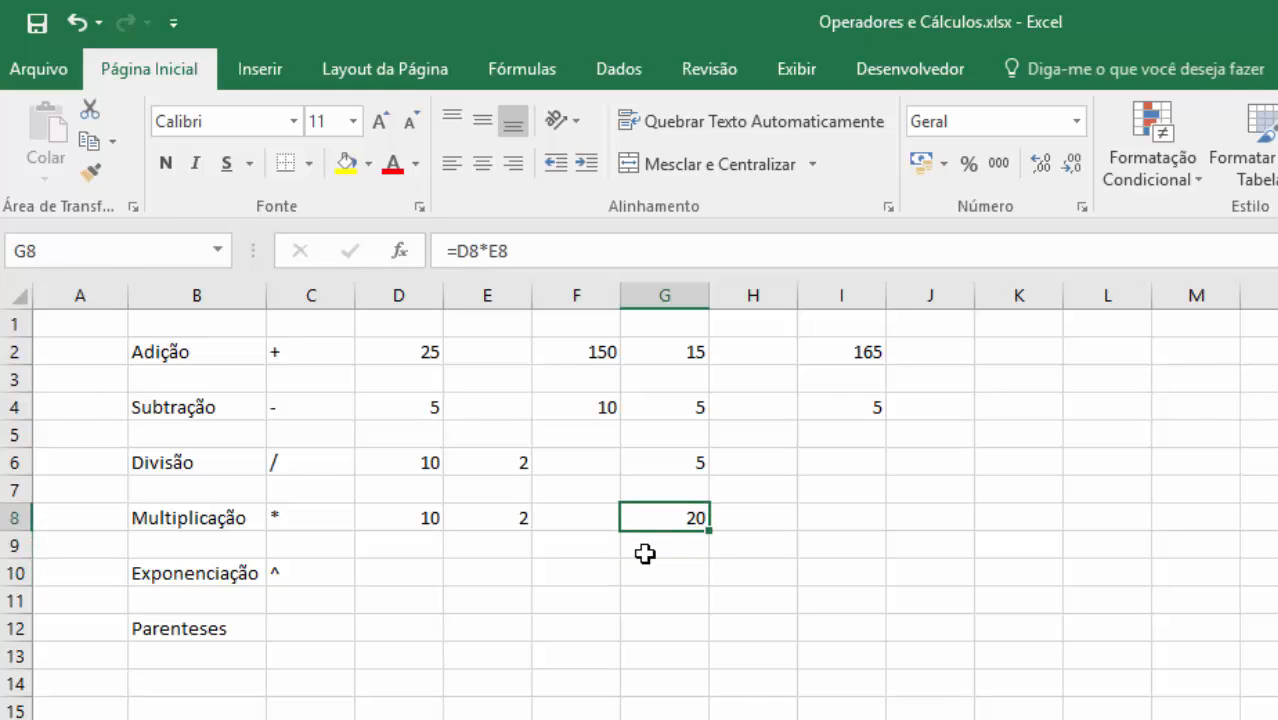
- Enter the exponentiation formula =5^2 in cell D10 of the Exponenciação row
{"action": "key", "text": "Down"}
{"action": "key", "text": "Down"}
{"action": "key", "text": "Left"}
{"action": "key", "text": "Left"}
{"action": "key", "text": "Left"}
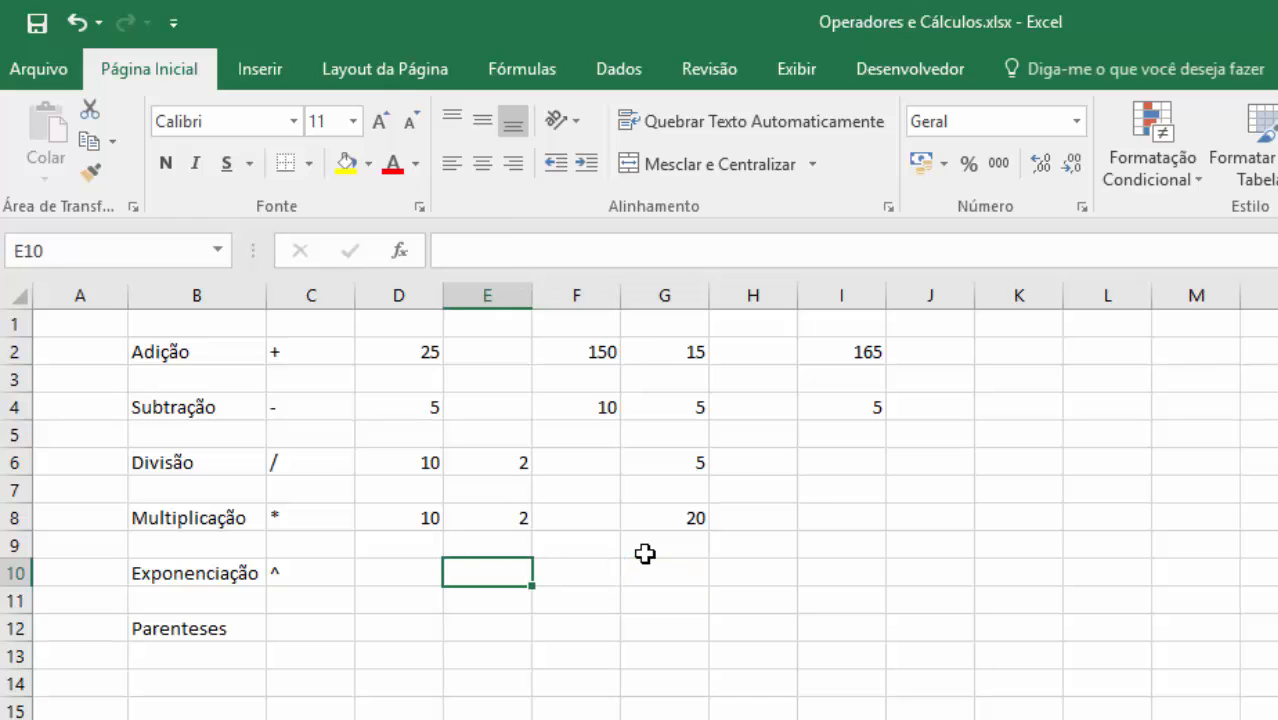
{"action": "key", "text": "Left"}
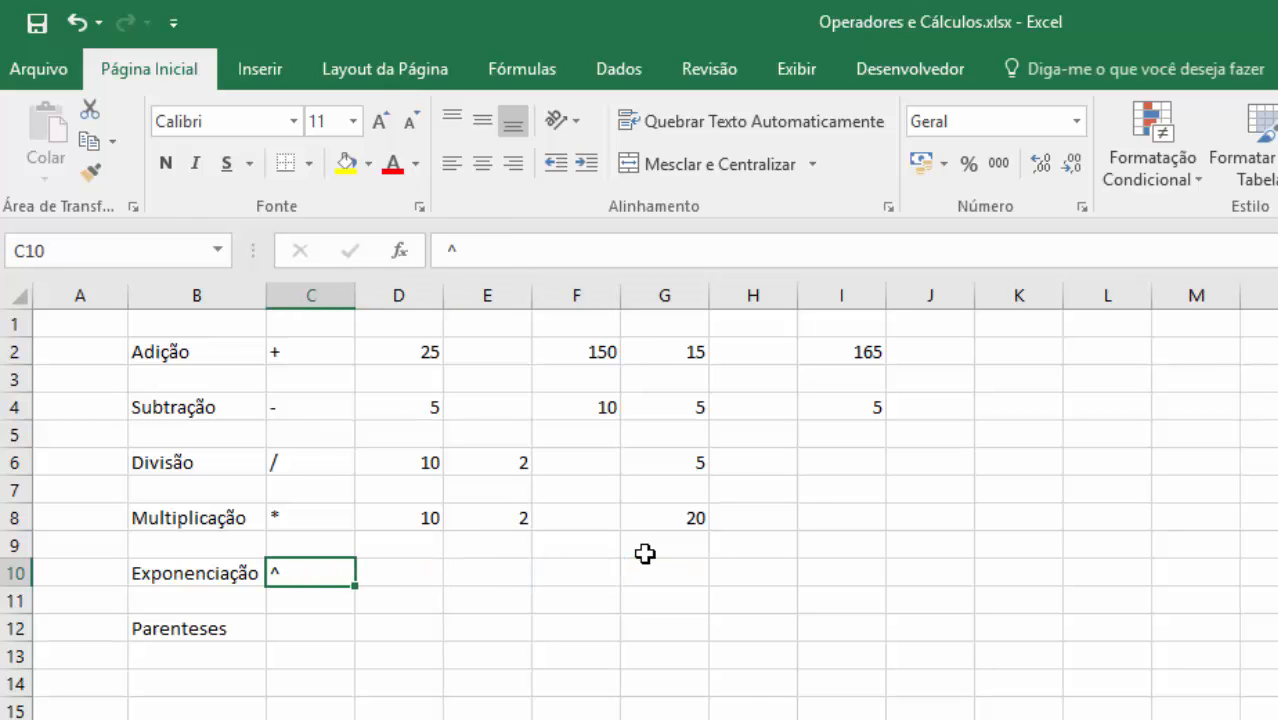
{"action": "key", "text": "Right"}
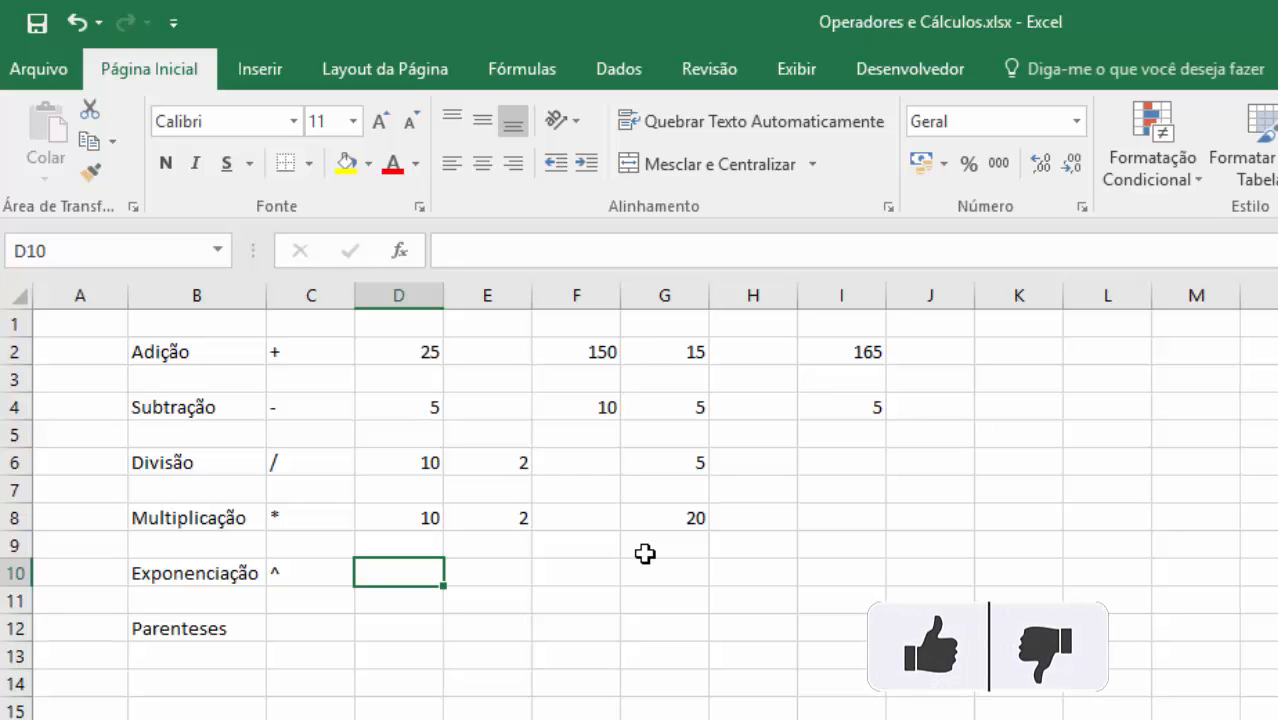
{"action": "type", "text": "="}
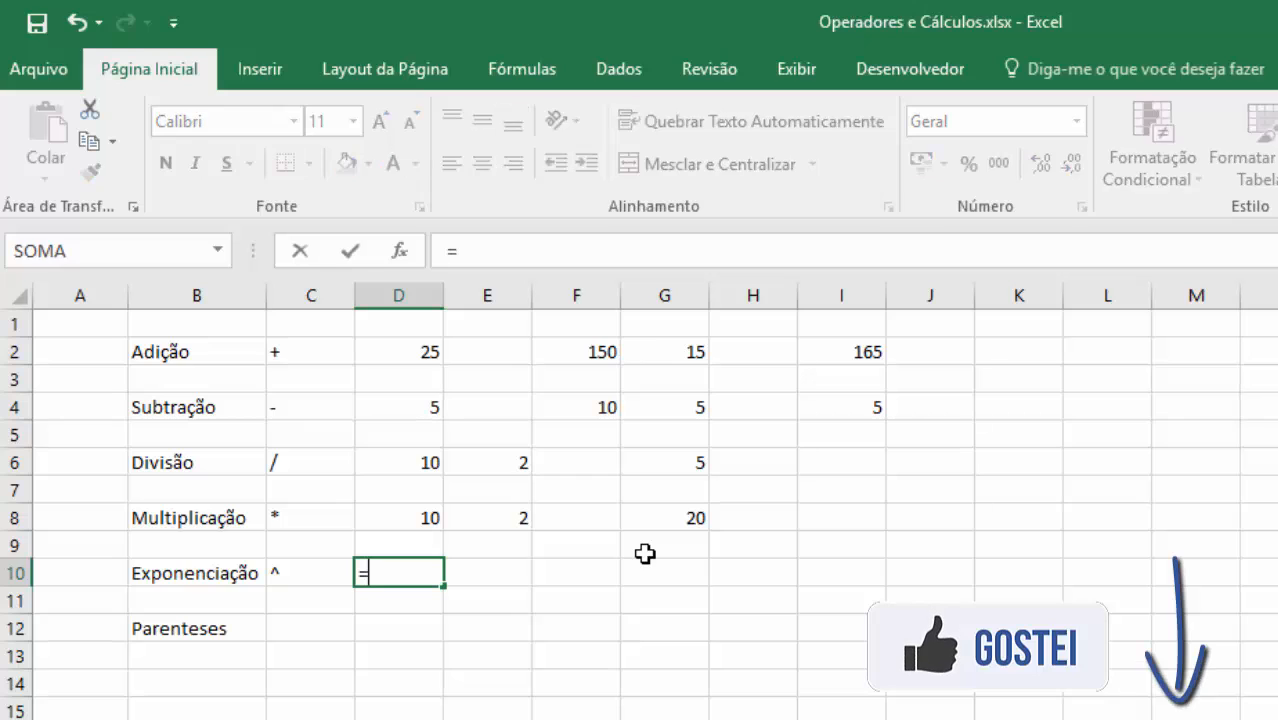
{"action": "type", "text": "5"}
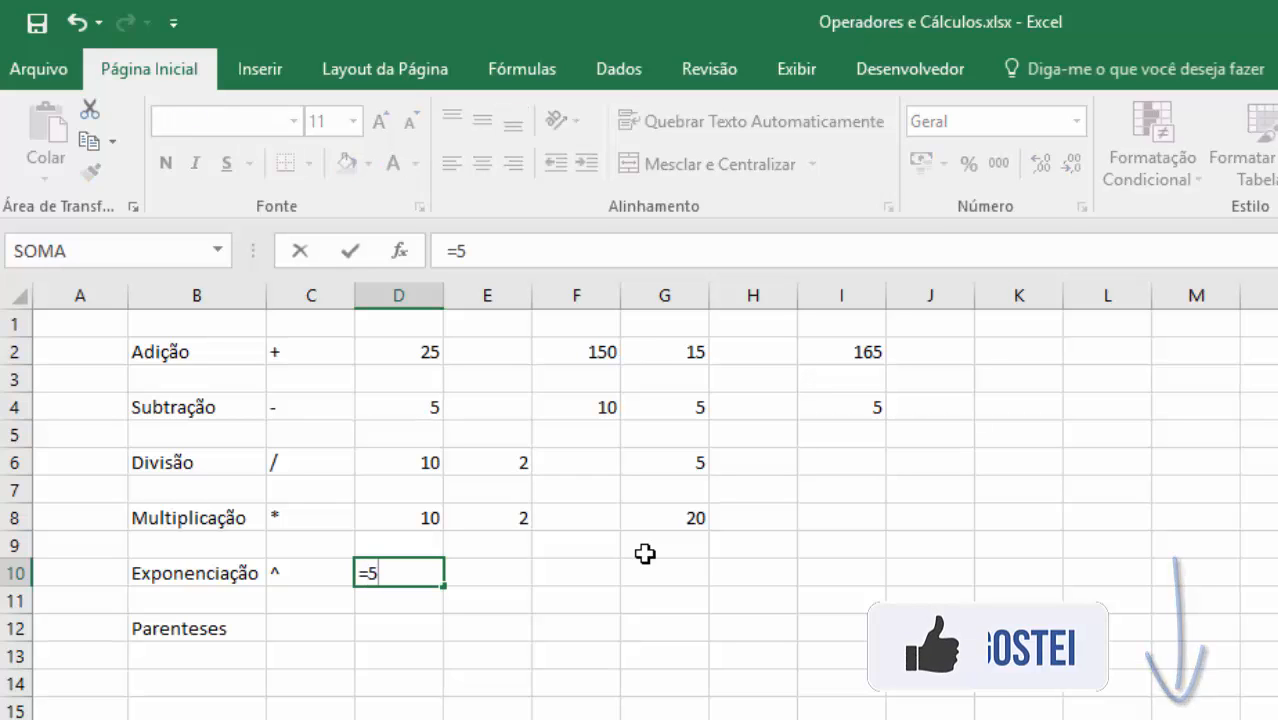
{"action": "type", "text": "^"}
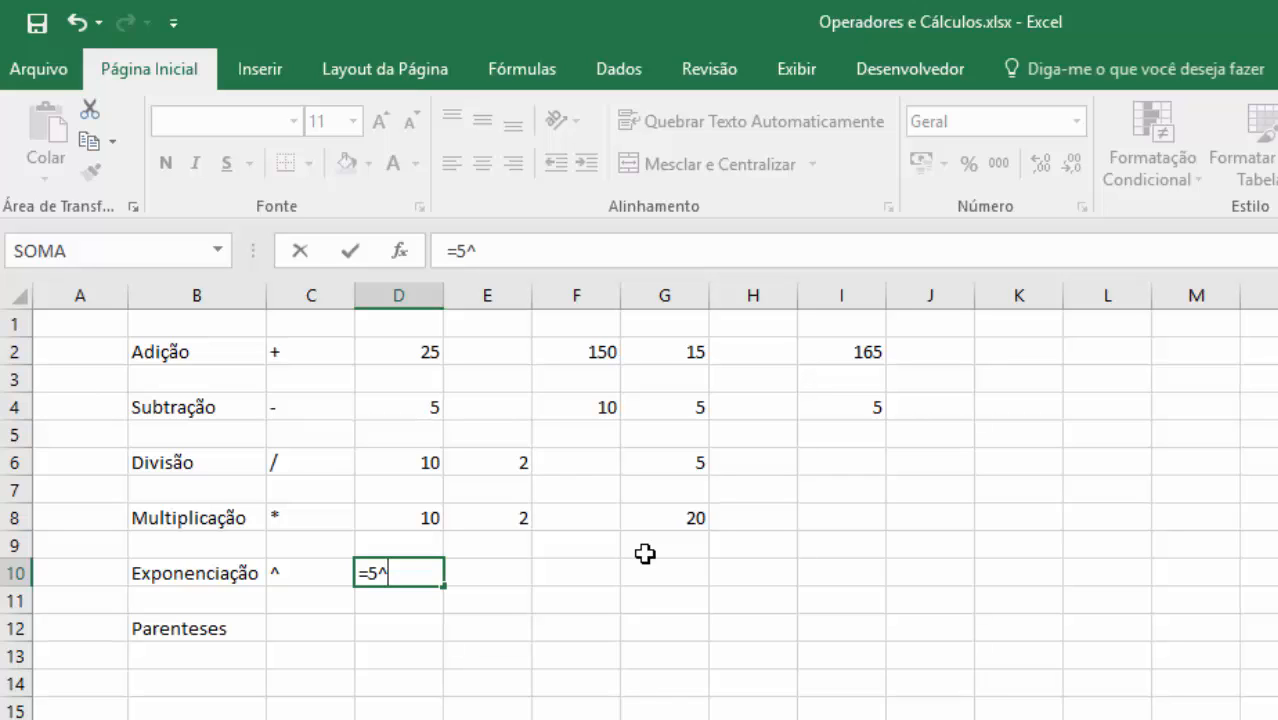
{"action": "type", "text": "2"}
{"action": "key", "text": "Return"}
{"action": "key", "text": "Up"}
{"action": "key", "text": "Right"}
{"action": "key", "text": "Right"}
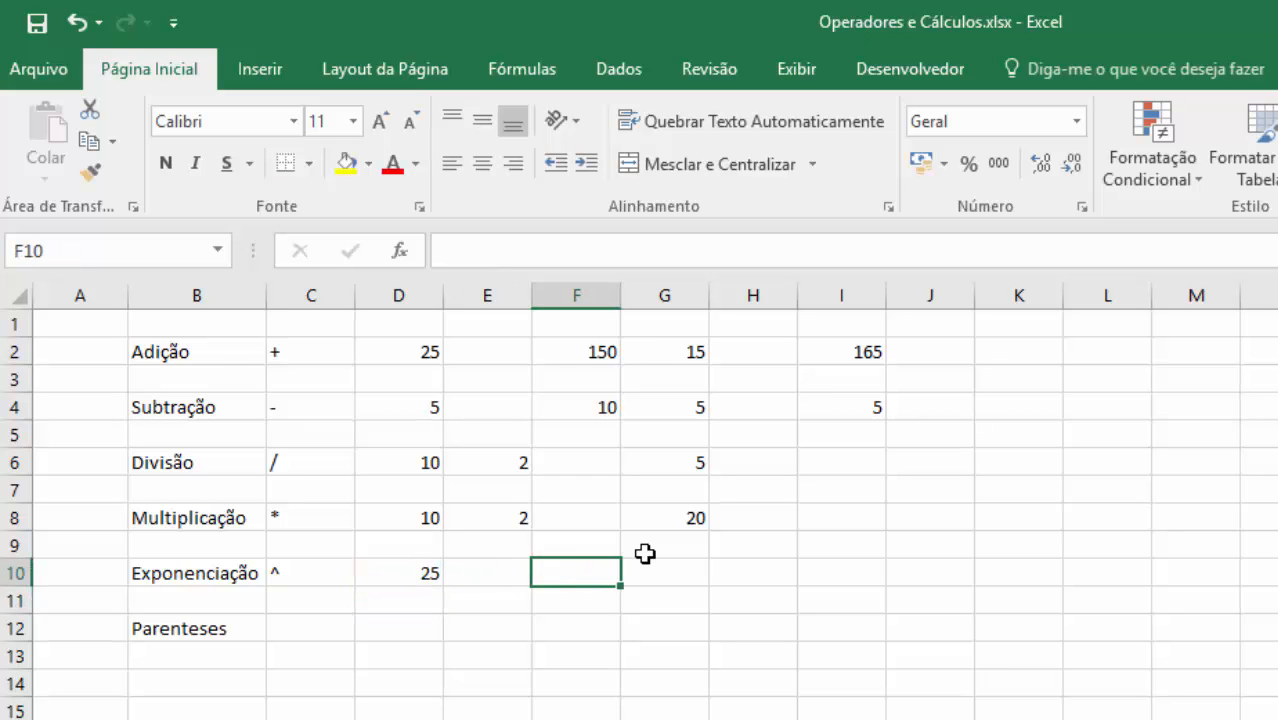
{"action": "type", "text": "="}
{"action": "key", "text": "Escape"}
{"action": "key", "text": "Left"}
{"action": "key", "text": "Left"}
{"action": "key", "text": "Left"}
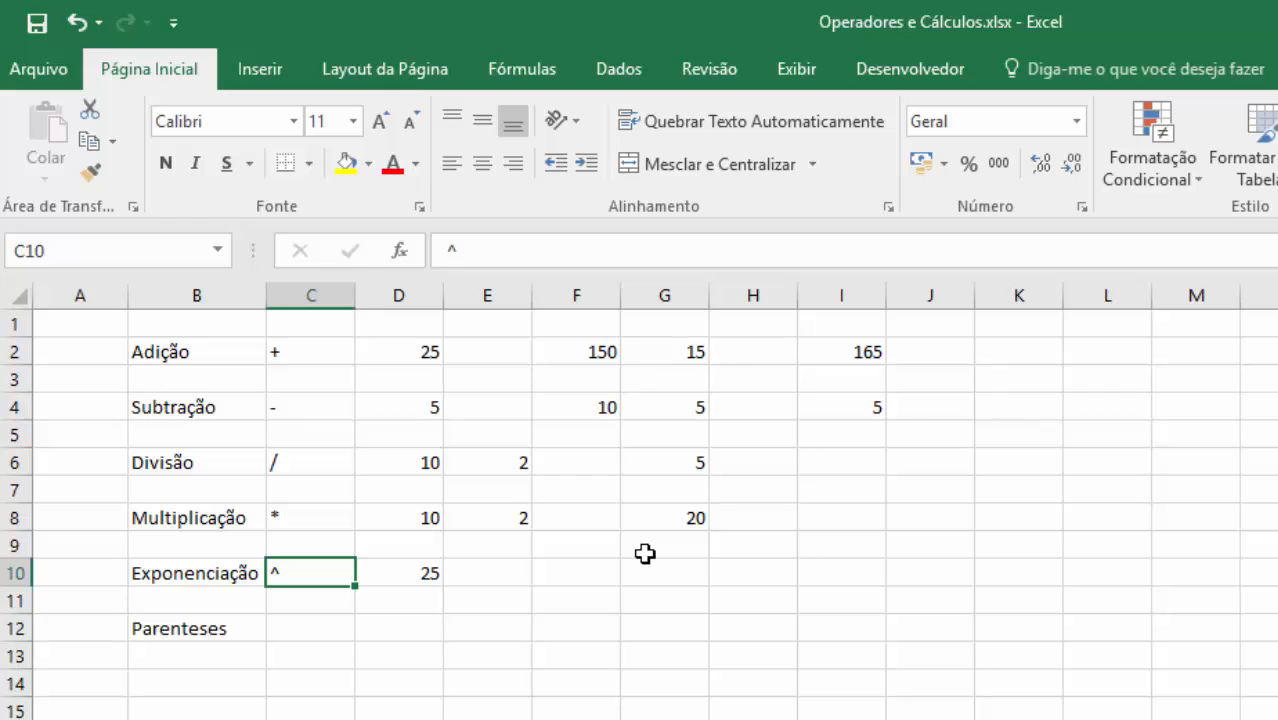
{"action": "key", "text": "Right"}
{"action": "key", "text": "Right"}
{"action": "key", "text": "Right"}
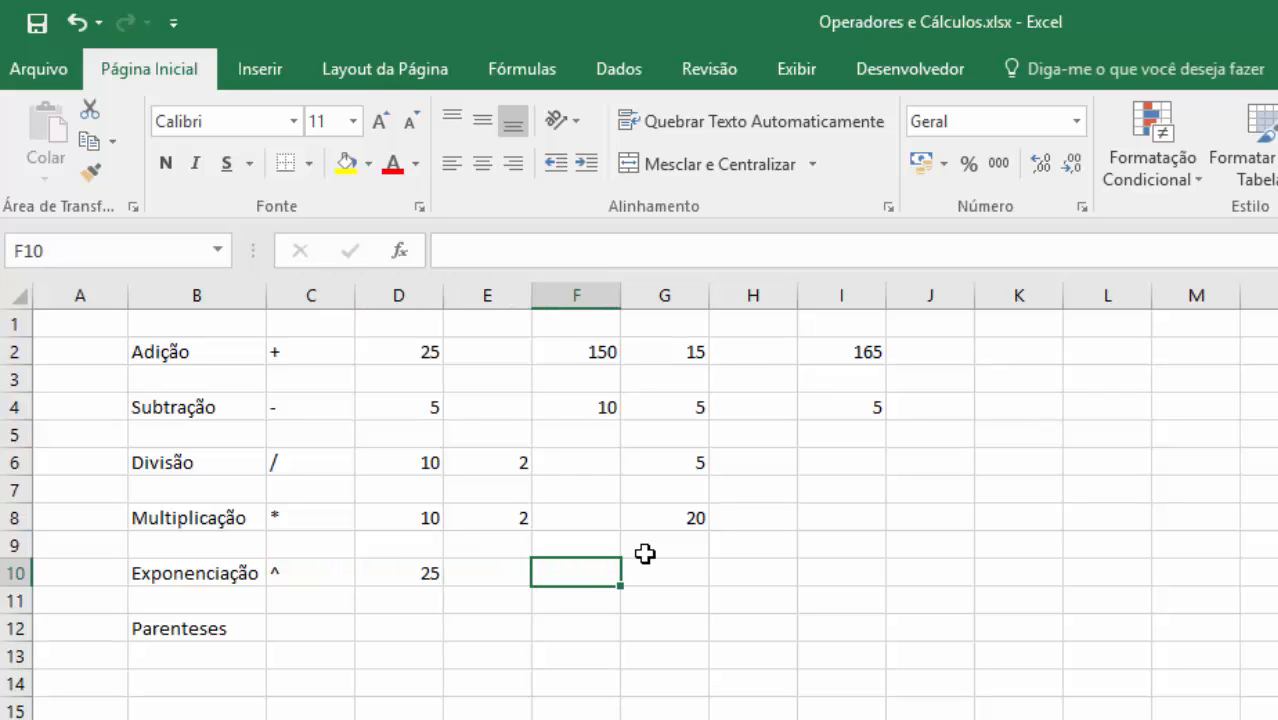
- Enter 100 in F10 and calculate its square root with the formula =F10^(1/2) in cell H10
{"action": "type", "text": "100"}
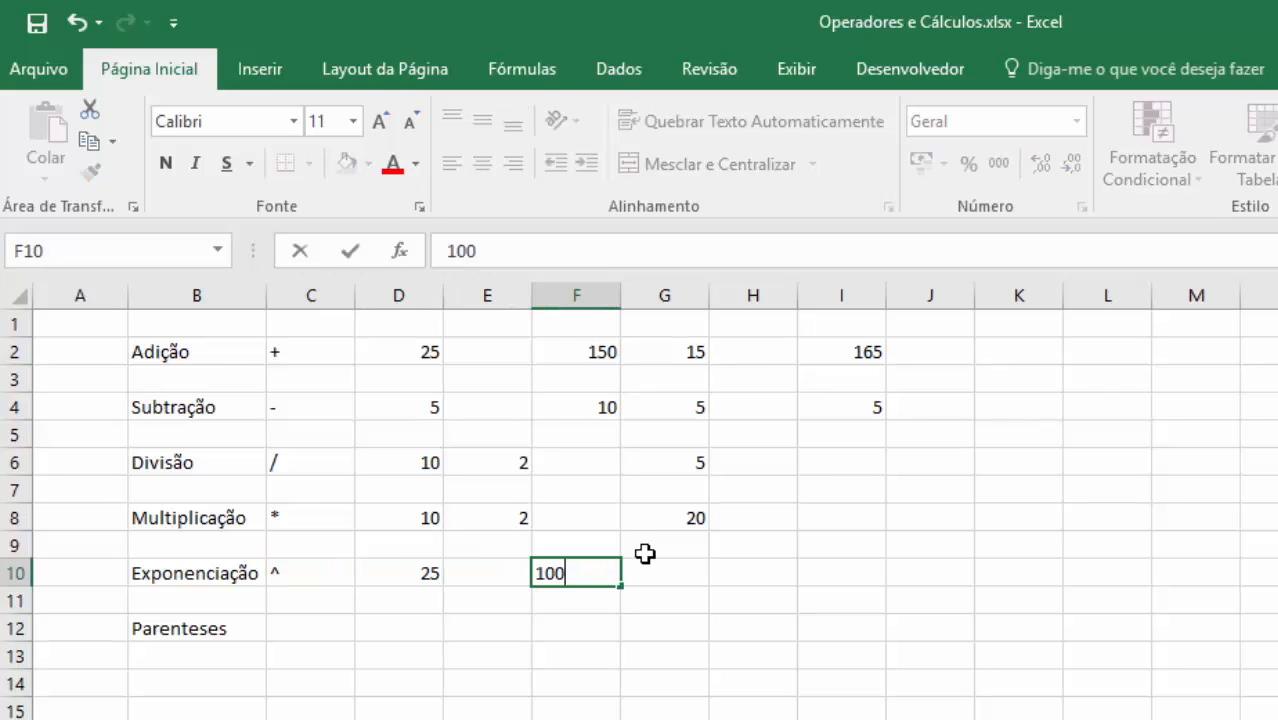
{"action": "key", "text": "Right"}
{"action": "key", "text": "Right"}
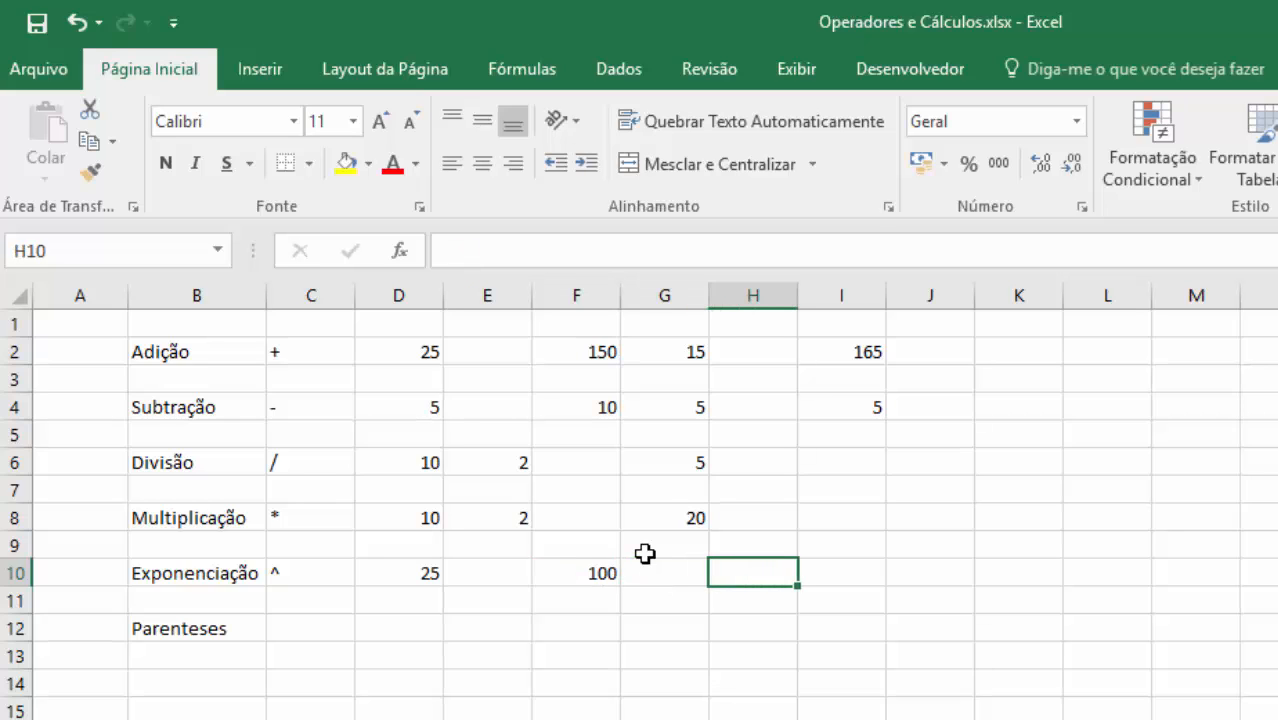
{"action": "type", "text": "="}
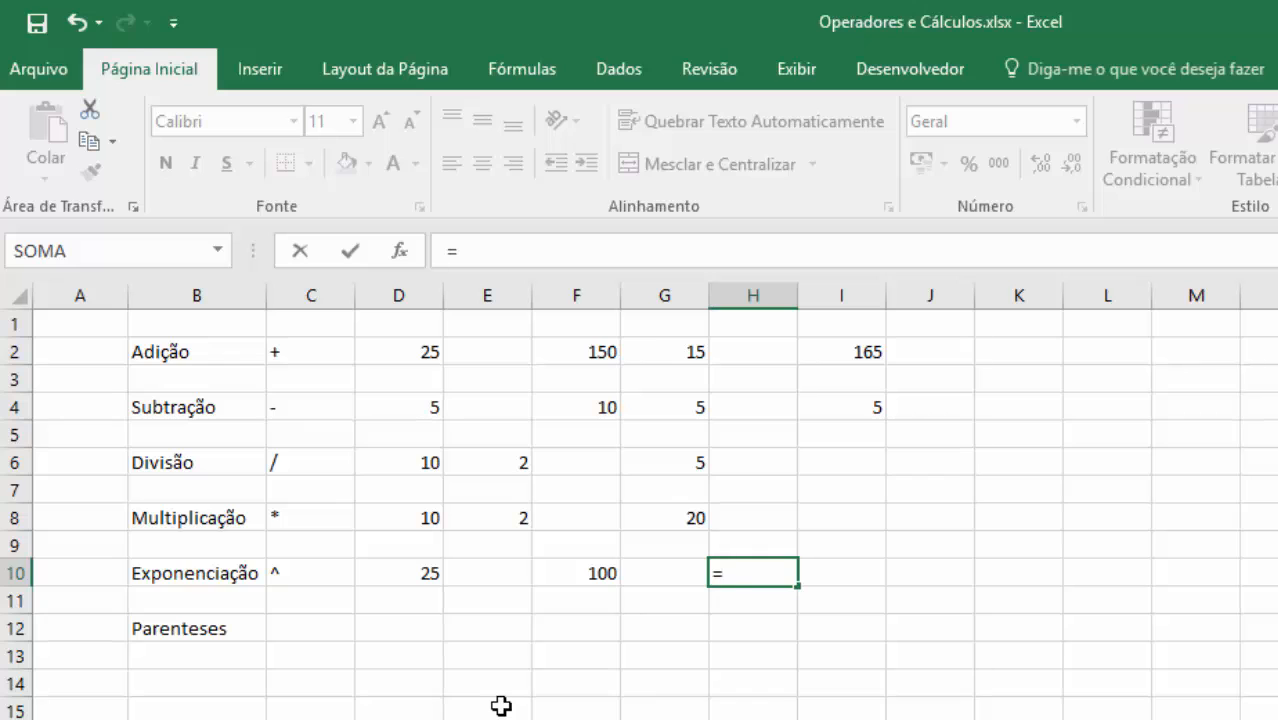
{"action": "key", "text": "Left"}
{"action": "key", "text": "Left"}
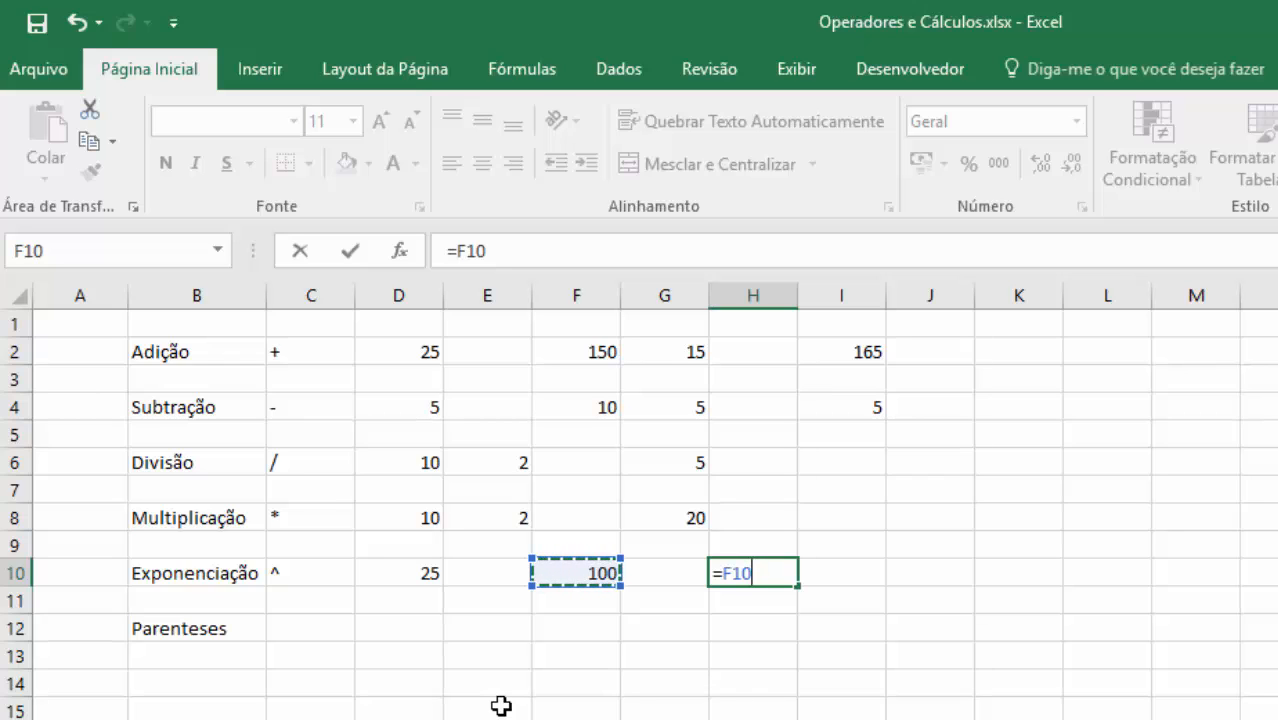
{"action": "type", "text": "^(1/2"}
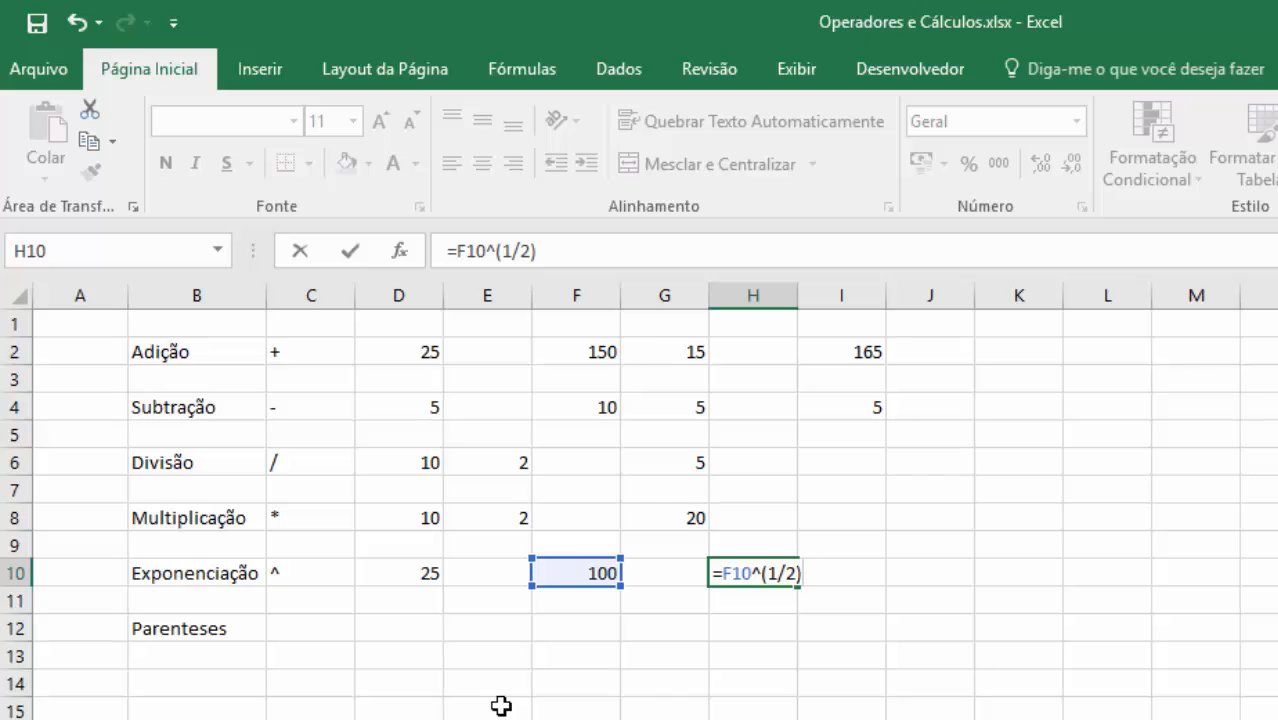
{"action": "key", "text": "Return"}
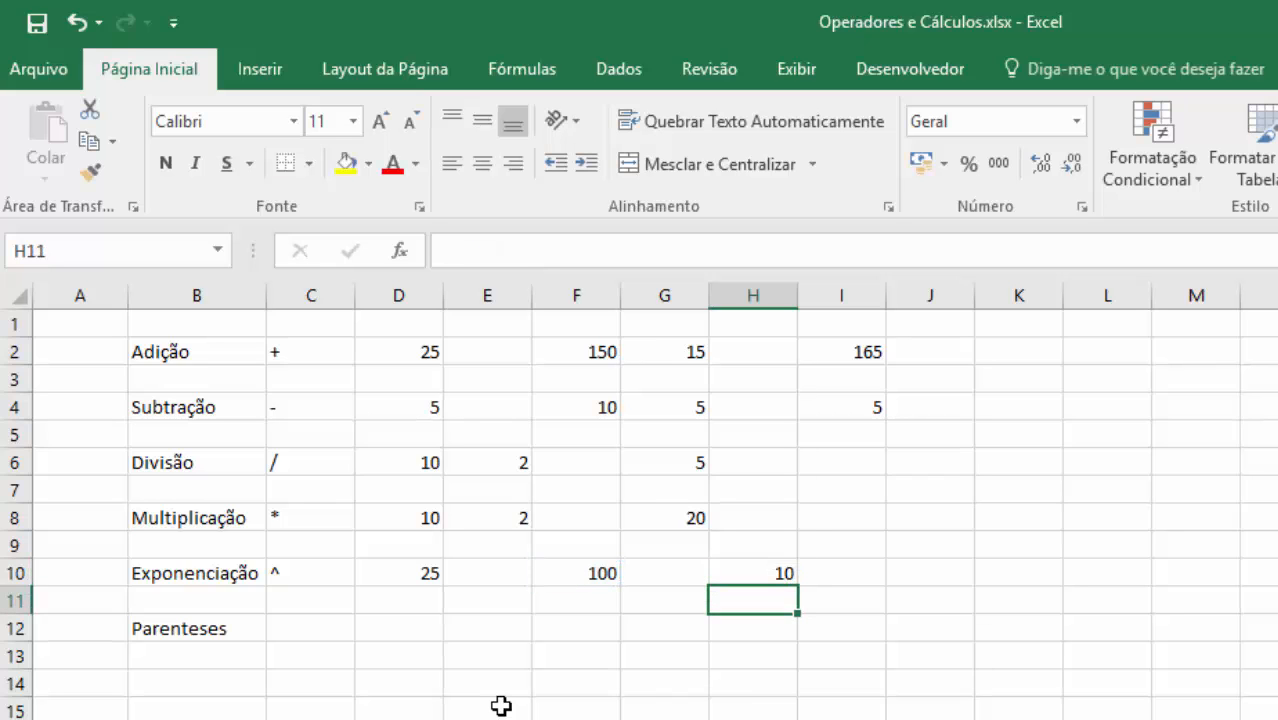
{"action": "key", "text": "Up"}
{"action": "key", "text": "Left"}
{"action": "key", "text": "Left"}
{"action": "key", "text": "Right"}
{"action": "key", "text": "Right"}
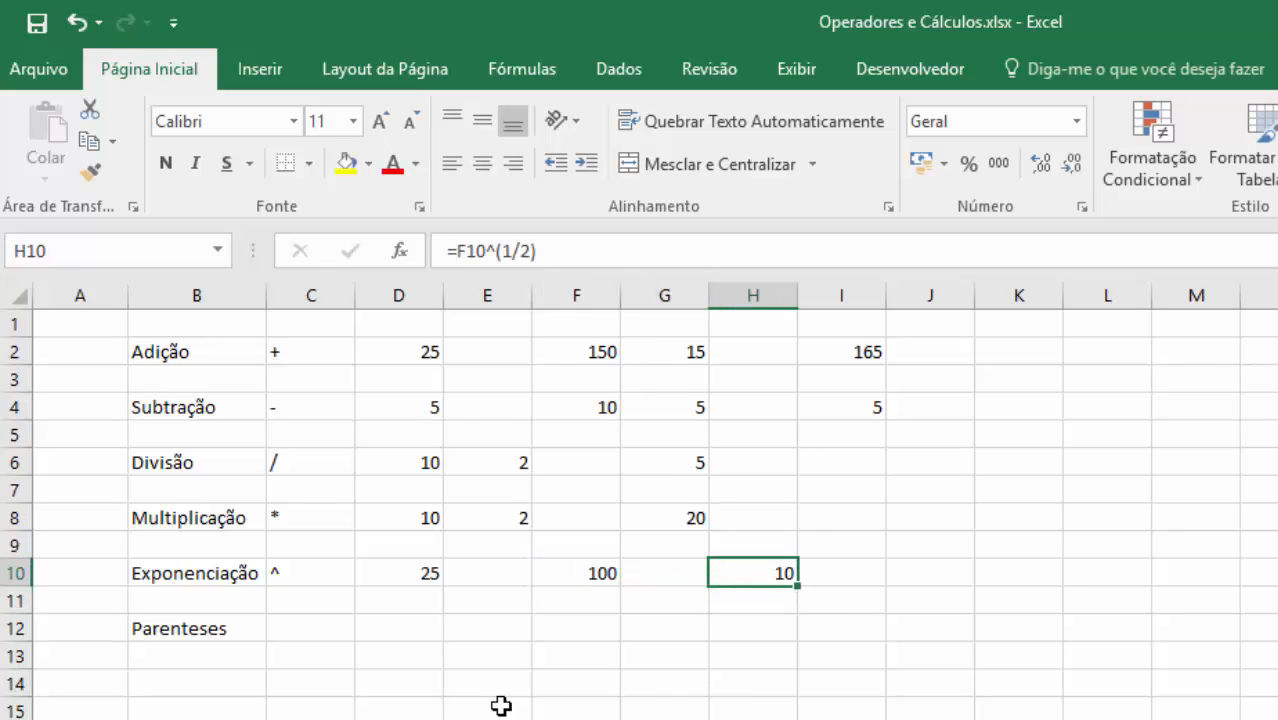
{"action": "key", "text": "F2"}
{"action": "key", "text": "Left"}
{"action": "key", "text": "BackSpace"}
{"action": "type", "text": "3"}
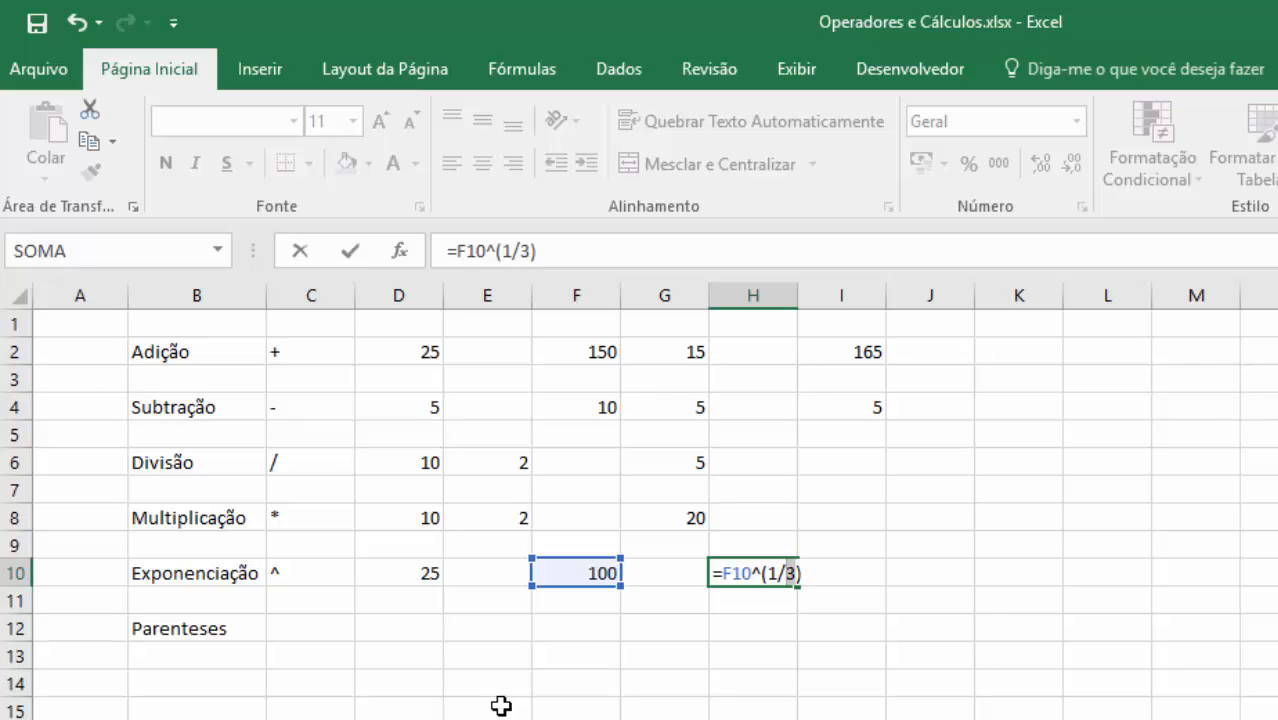
{"action": "type", "text": "4"}
{"action": "key", "text": "Escape"}
- Enter 8 in J10 and calculate its cube root with the formula =J10^(1/3) in cell L10
{"action": "key", "text": "Right"}
{"action": "key", "text": "Right"}
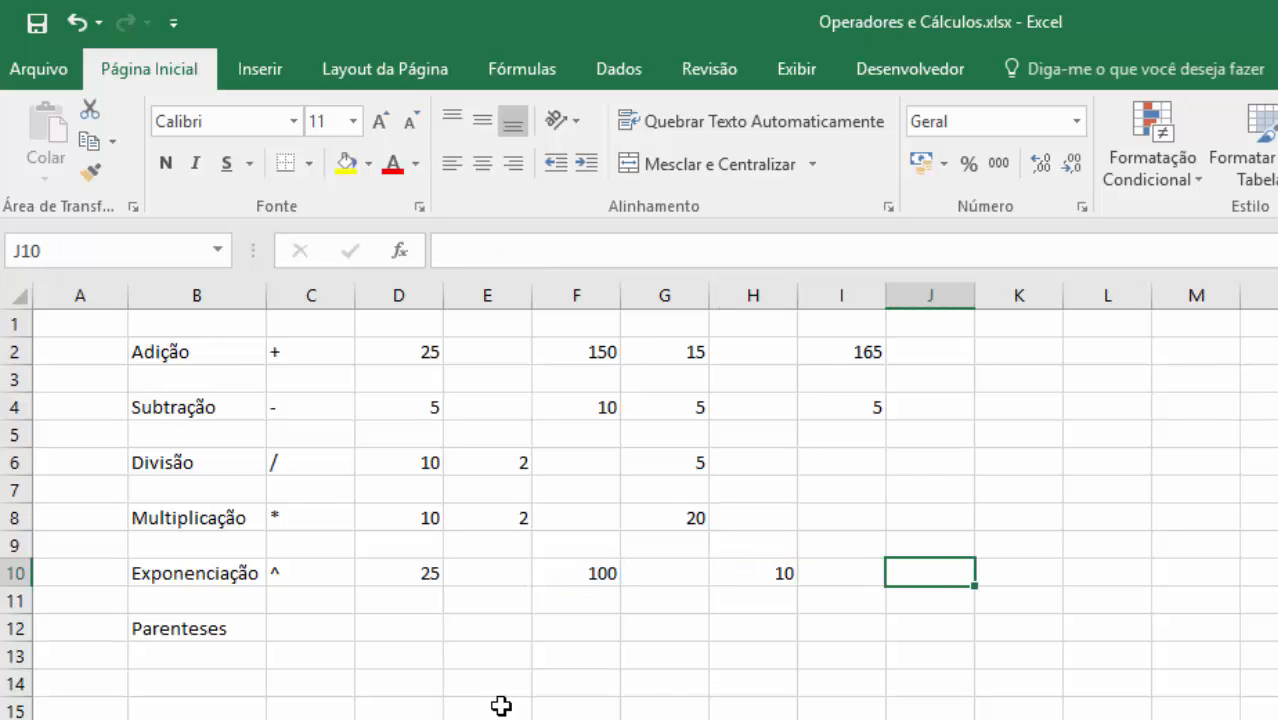
{"action": "type", "text": "8"}
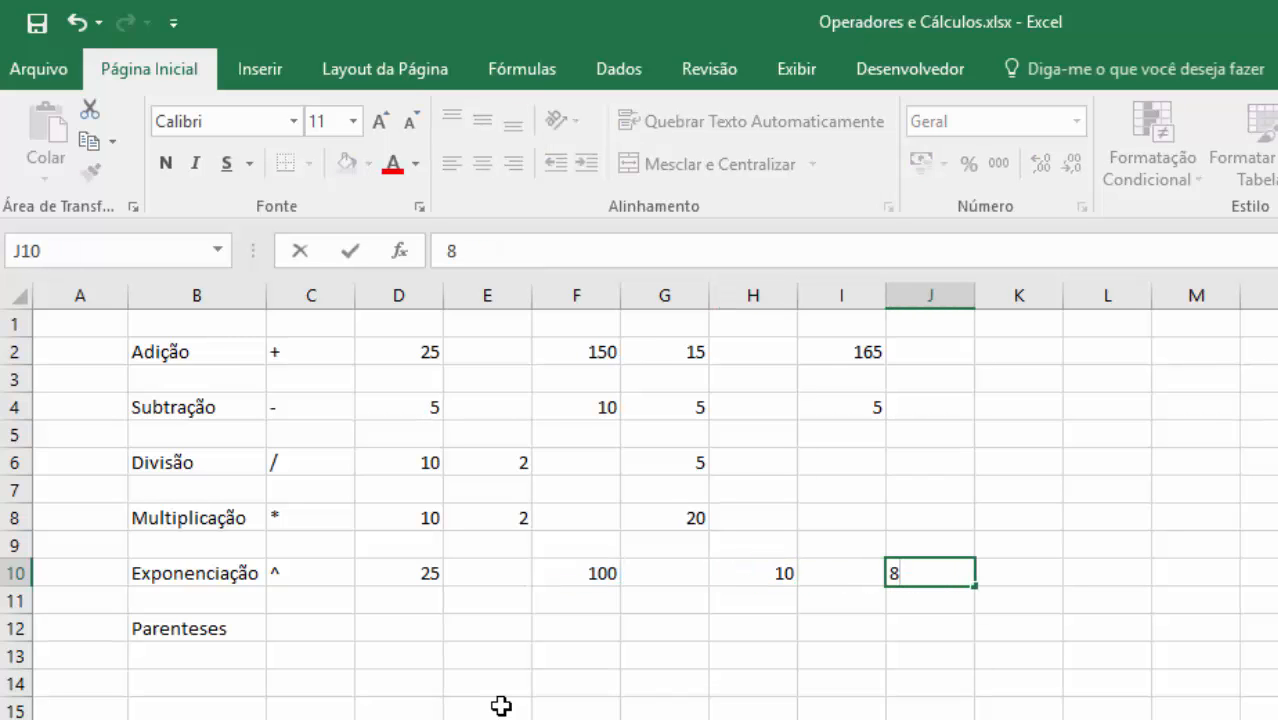
{"action": "key", "text": "Right"}
{"action": "key", "text": "Right"}
{"action": "type", "text": "="}
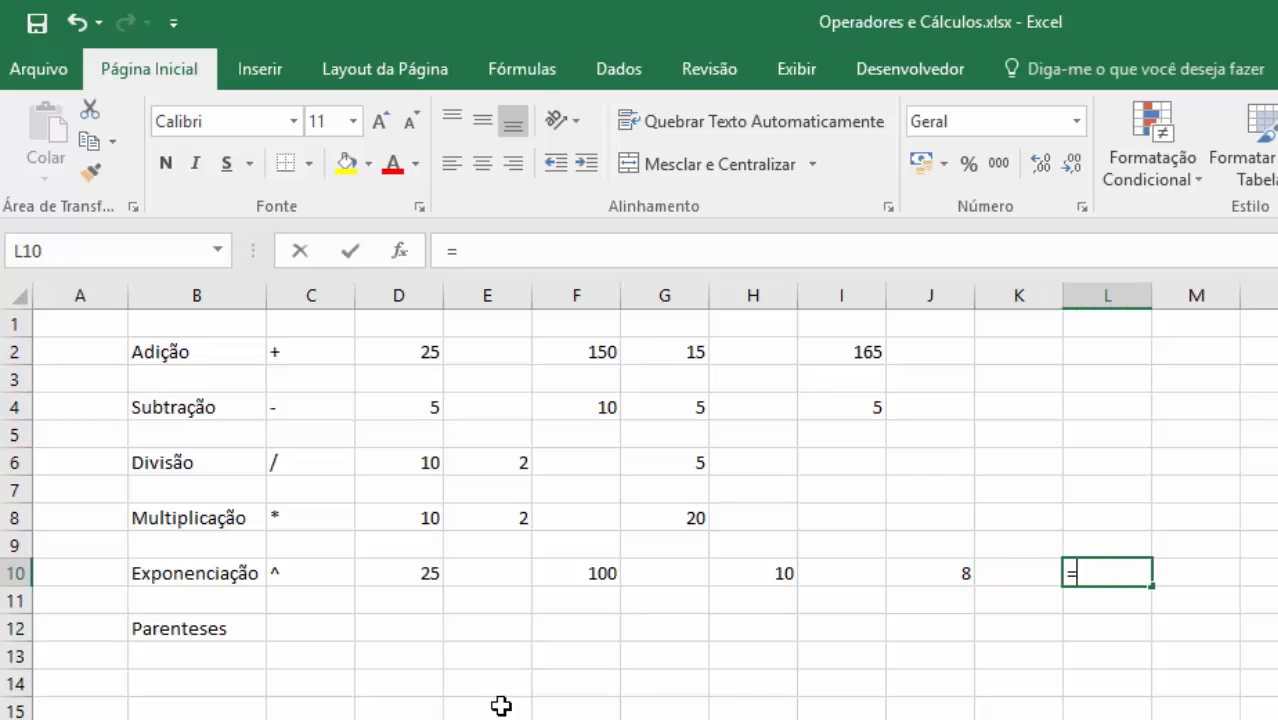
{"action": "key", "text": "Left"}
{"action": "key", "text": "Left"}
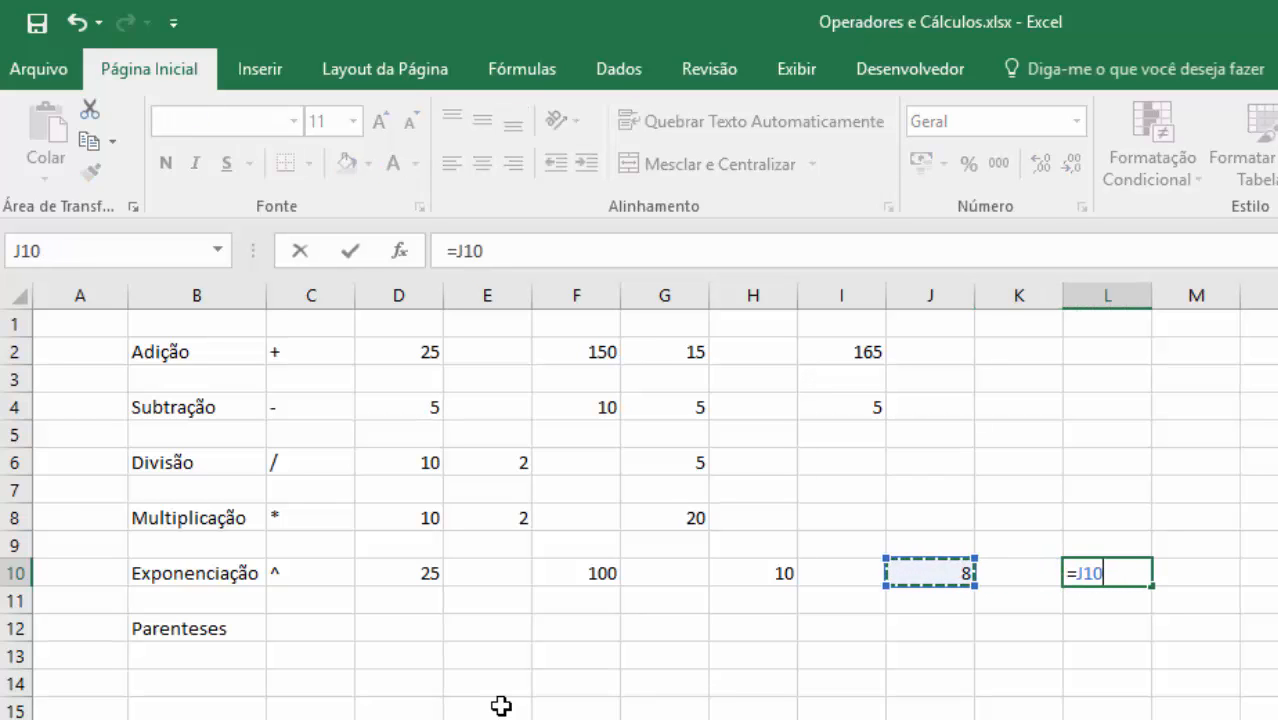
{"action": "type", "text": "^(1/3"}
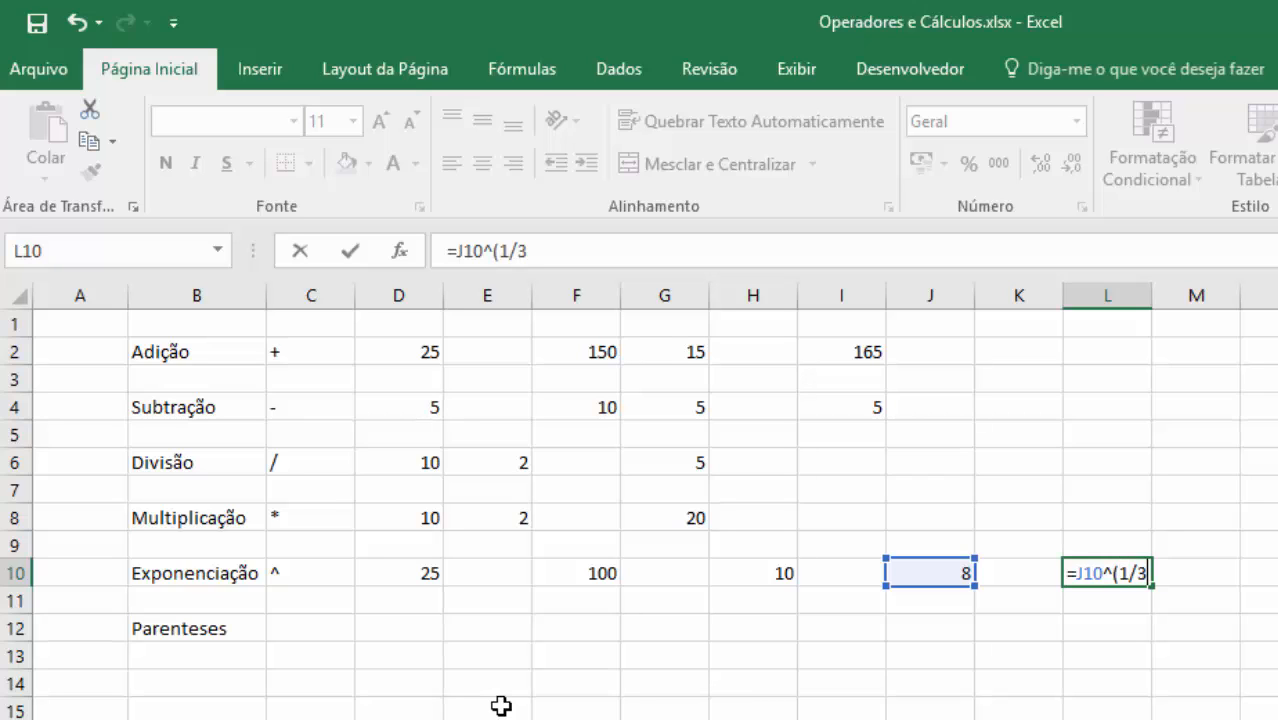
{"action": "key", "text": "ctrl+Return"}
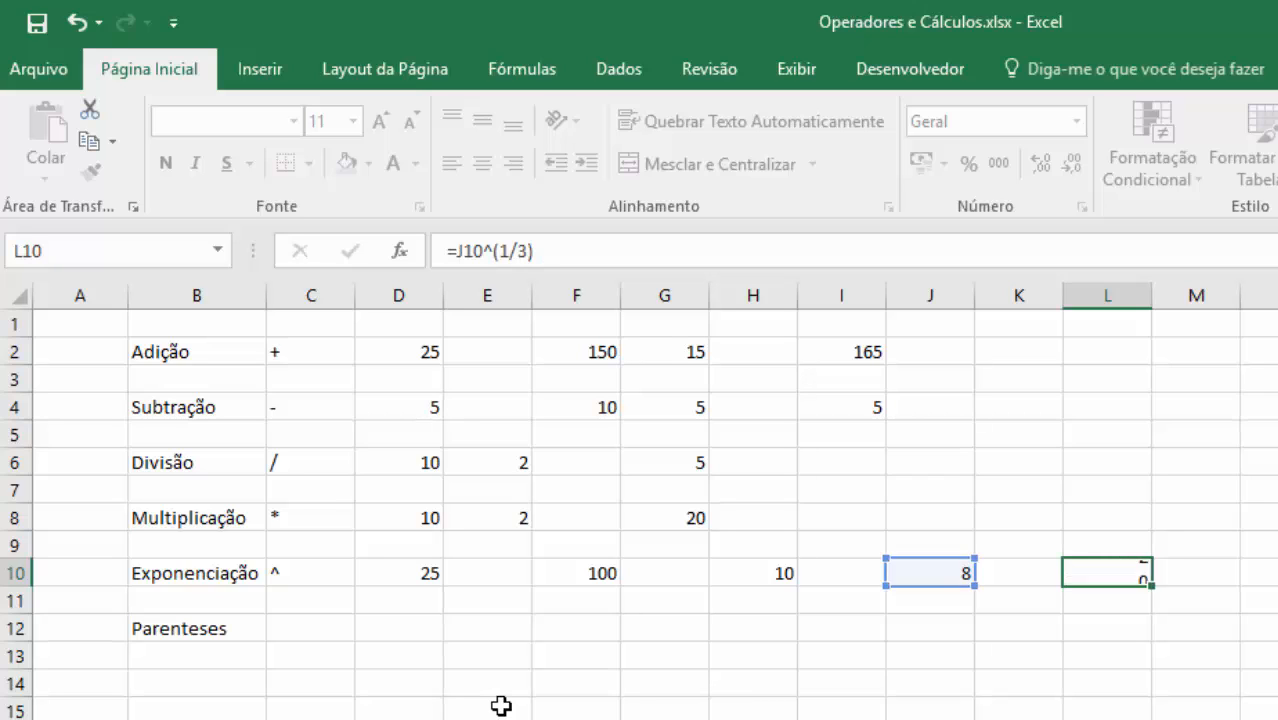
- Review the Exponenciação row's entries and open the cube root formula in cell L10 to examine its reference
{"action": "key", "text": "Left"}
{"action": "key", "text": "Left"}
{"action": "key", "text": "Left"}
{"action": "key", "text": "Left"}
{"action": "key", "text": "Left"}
{"action": "key", "text": "Left"}
{"action": "key", "text": "Left"}
{"action": "key", "text": "Left"}
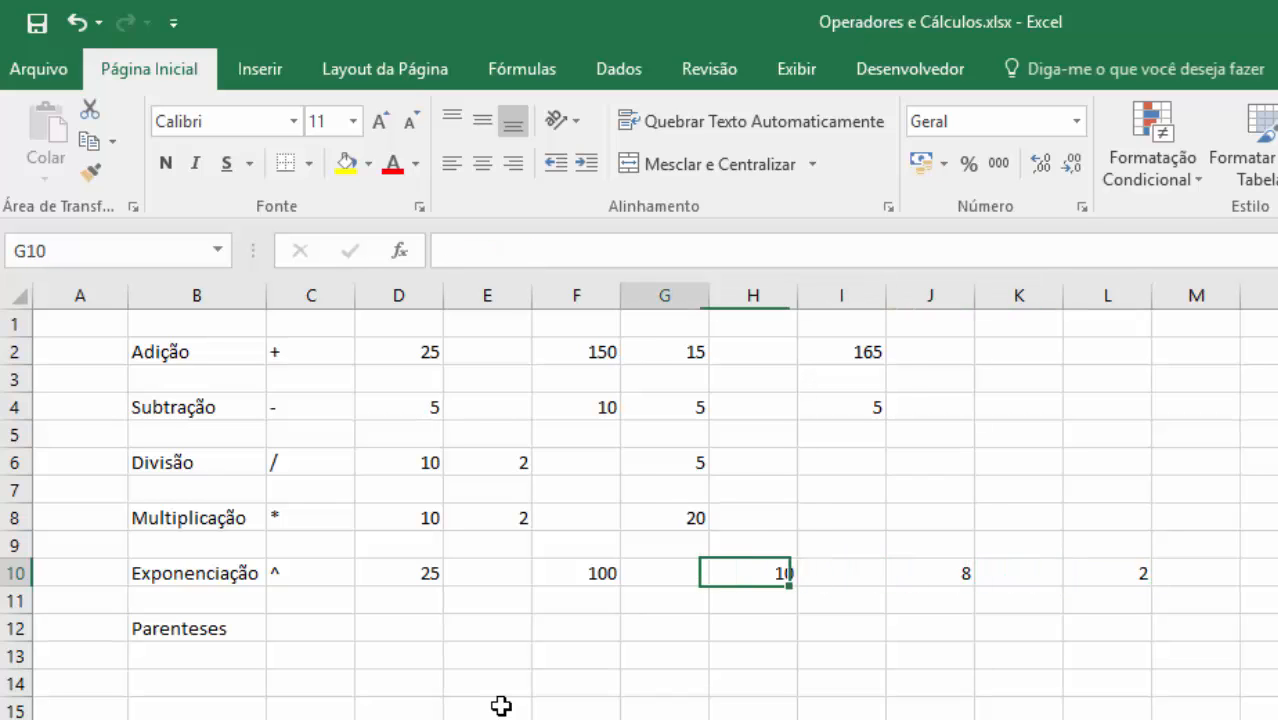
{"action": "key", "text": "Down"}
{"action": "key", "text": "Up"}
{"action": "key", "text": "Right"}
{"action": "key", "text": "Right"}
{"action": "key", "text": "Right"}
{"action": "key", "text": "Right"}
{"action": "key", "text": "Right"}
{"action": "key", "text": "Right"}
{"action": "key", "text": "Right"}
{"action": "key", "text": "Right"}
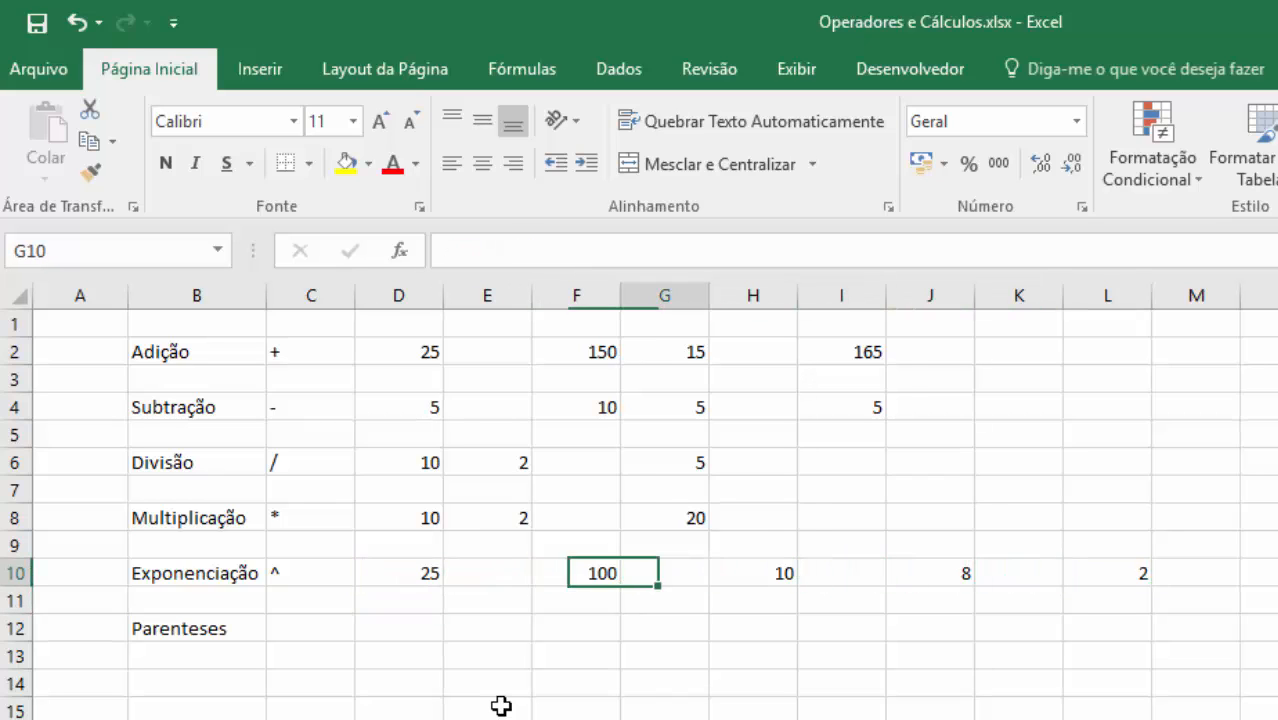
{"action": "key", "text": "F2"}
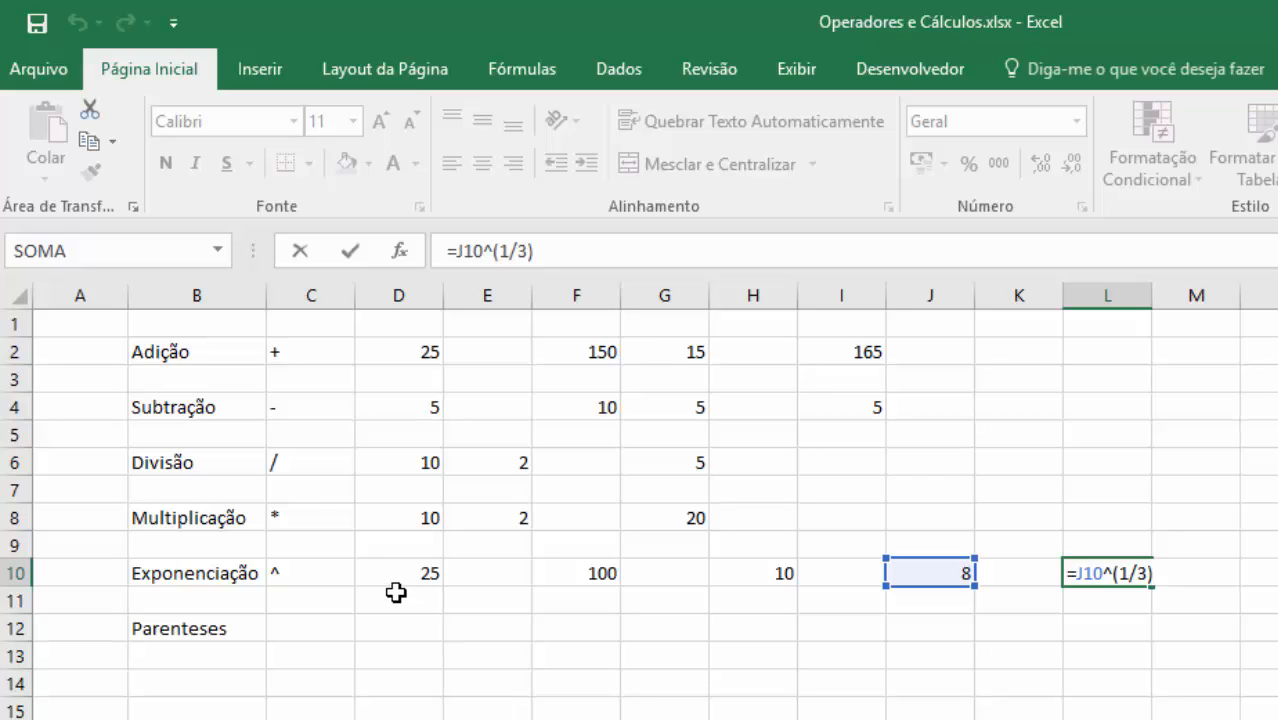
- Close the cube root formula in L10 and review the operator symbols in column C, from exponentiation up to addition
{"action": "key", "text": "ctrl+Return"}
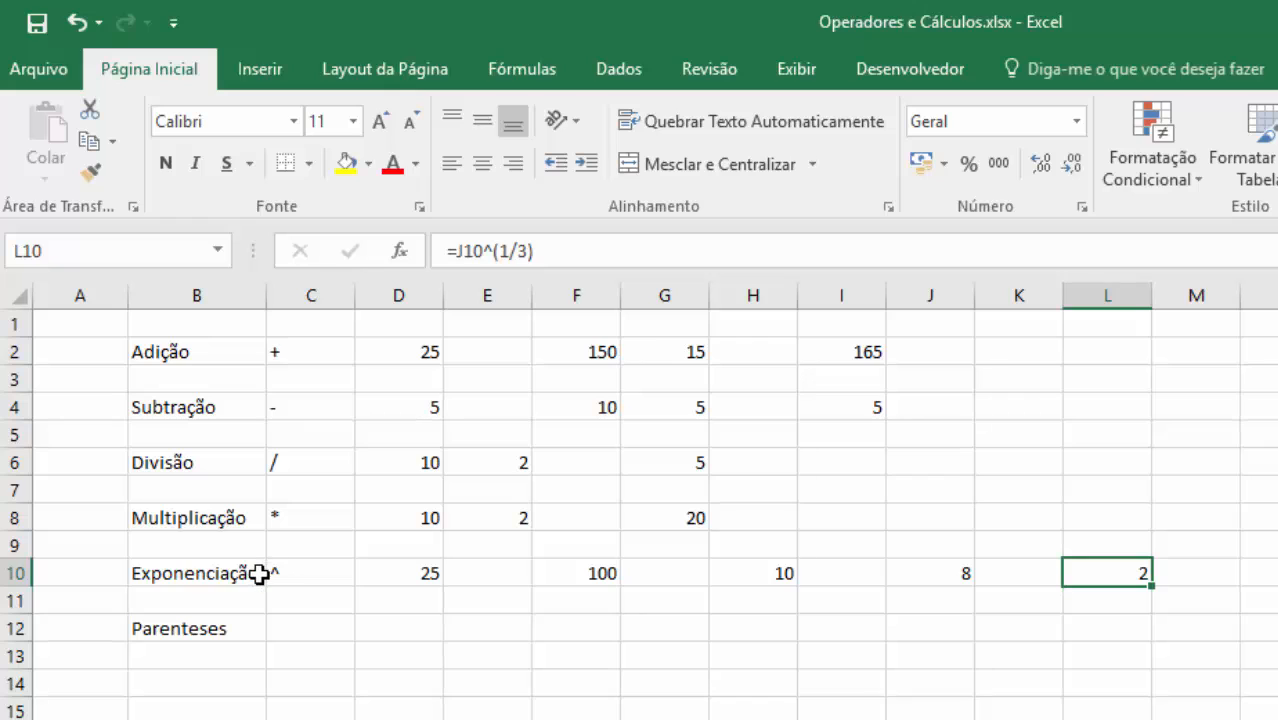
{"action": "left_click", "coordinate": [284, 575]}
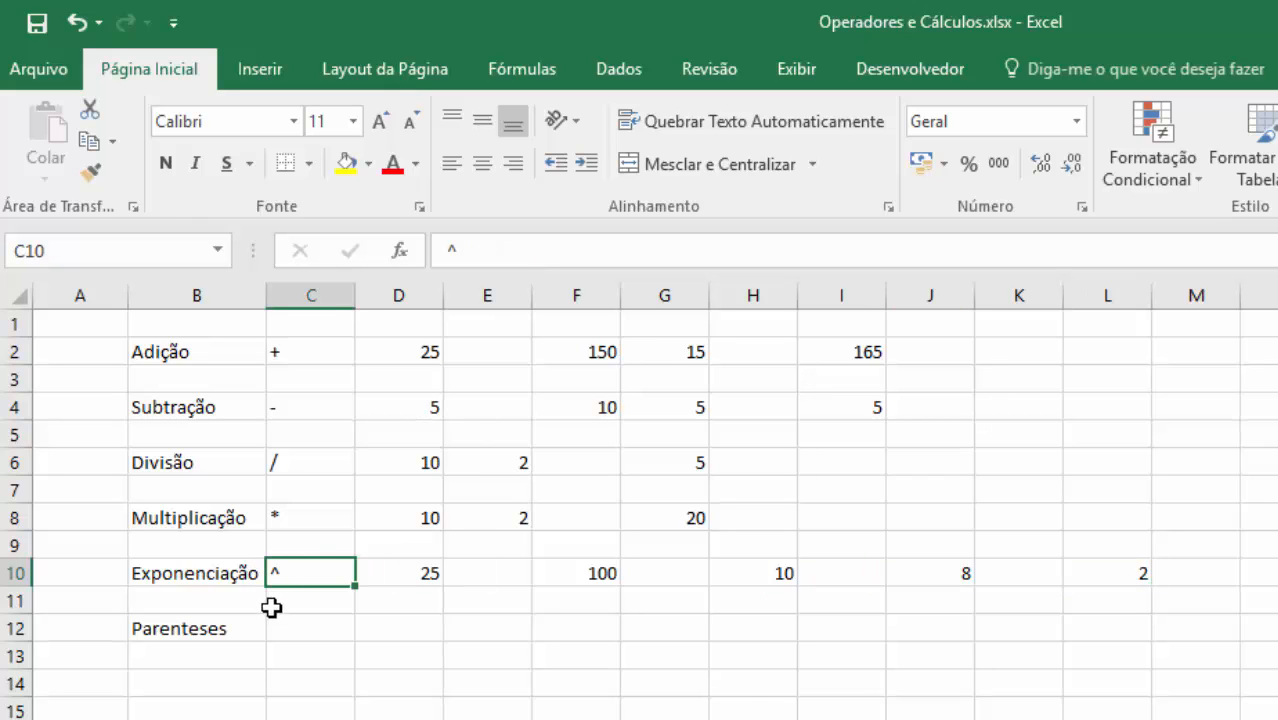
{"action": "left_click", "coordinate": [278, 516]}
{"action": "left_click", "coordinate": [288, 466], "text": "ctrl"}
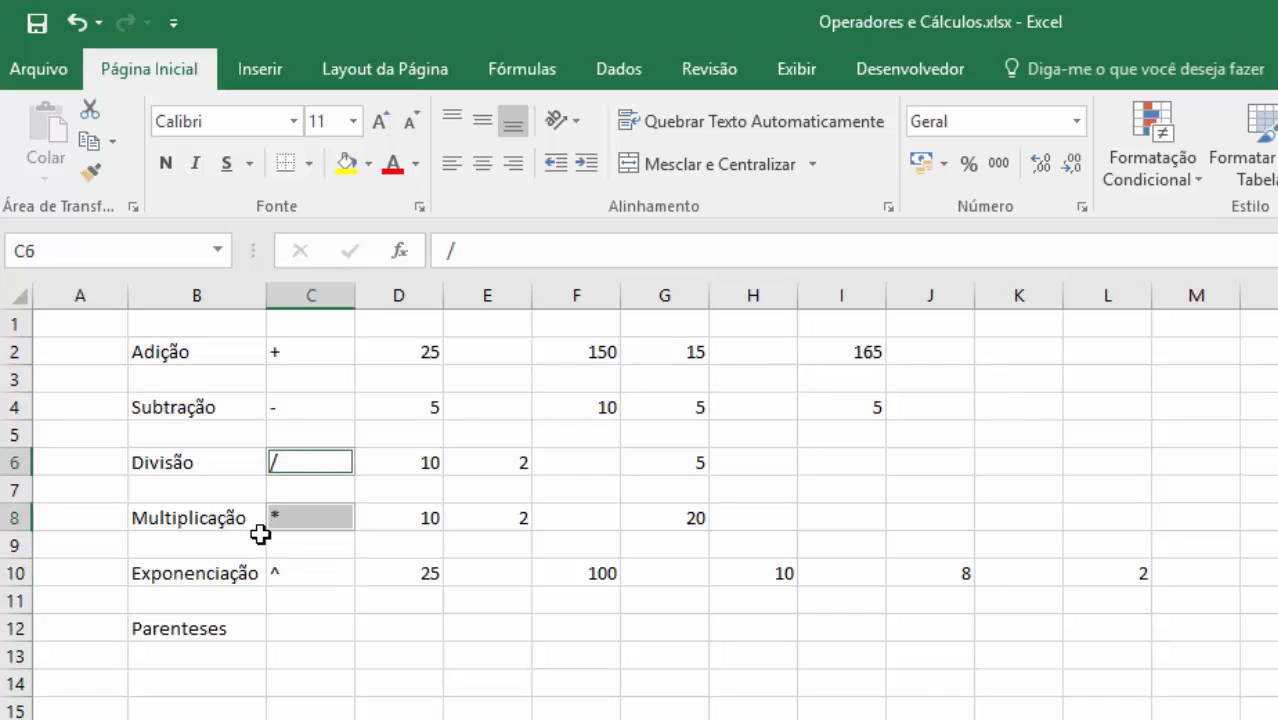
{"action": "left_click", "coordinate": [265, 415]}
{"action": "left_click", "coordinate": [334, 349], "text": "ctrl"}
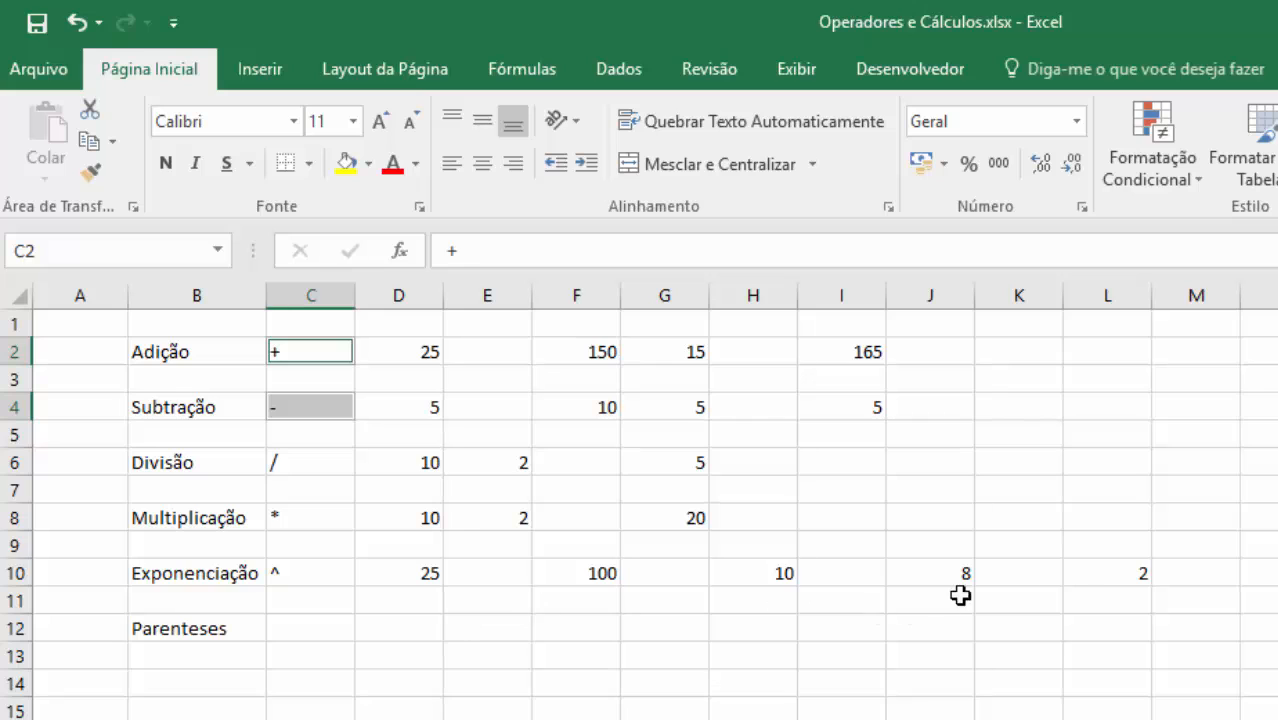
- Try the cube root formula in L10 without parentheses as =J10^1/3, and undo the change
{"action": "left_click", "coordinate": [1101, 573]}
{"action": "double_click", "coordinate": [1104, 573]}
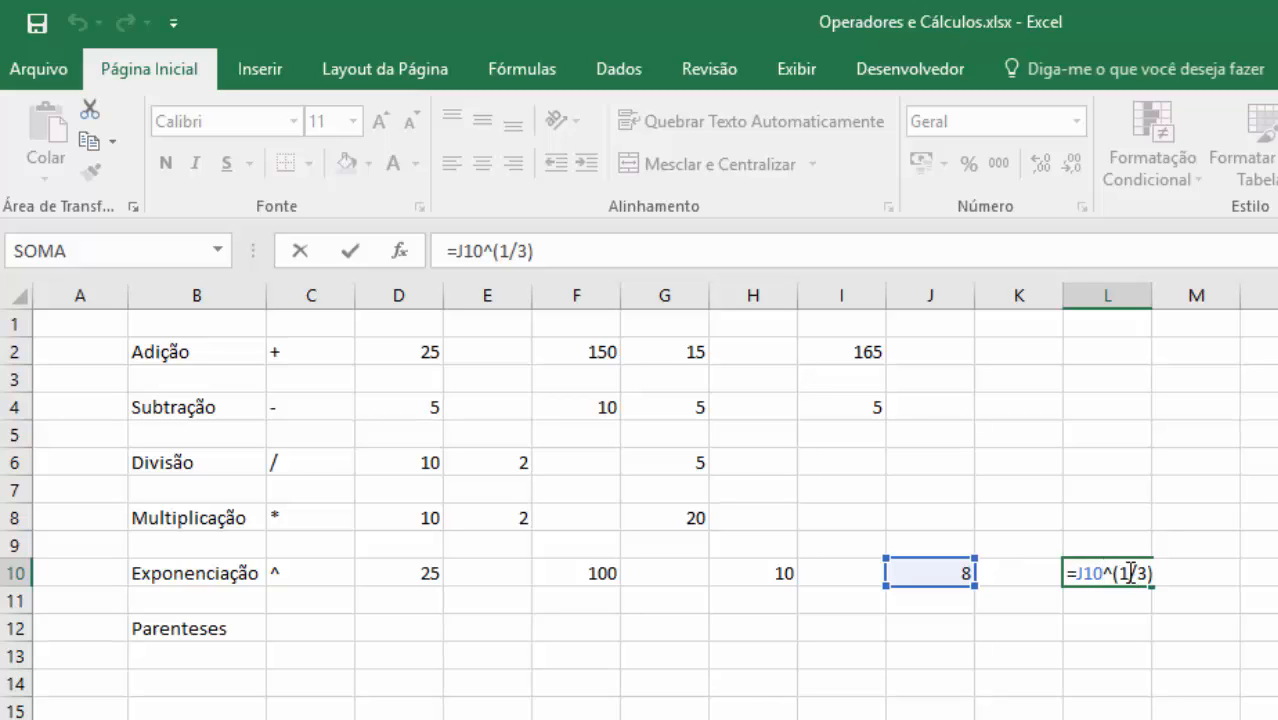
{"action": "left_click_drag", "start_coordinate": [1130, 573], "coordinate": [1080, 570]}
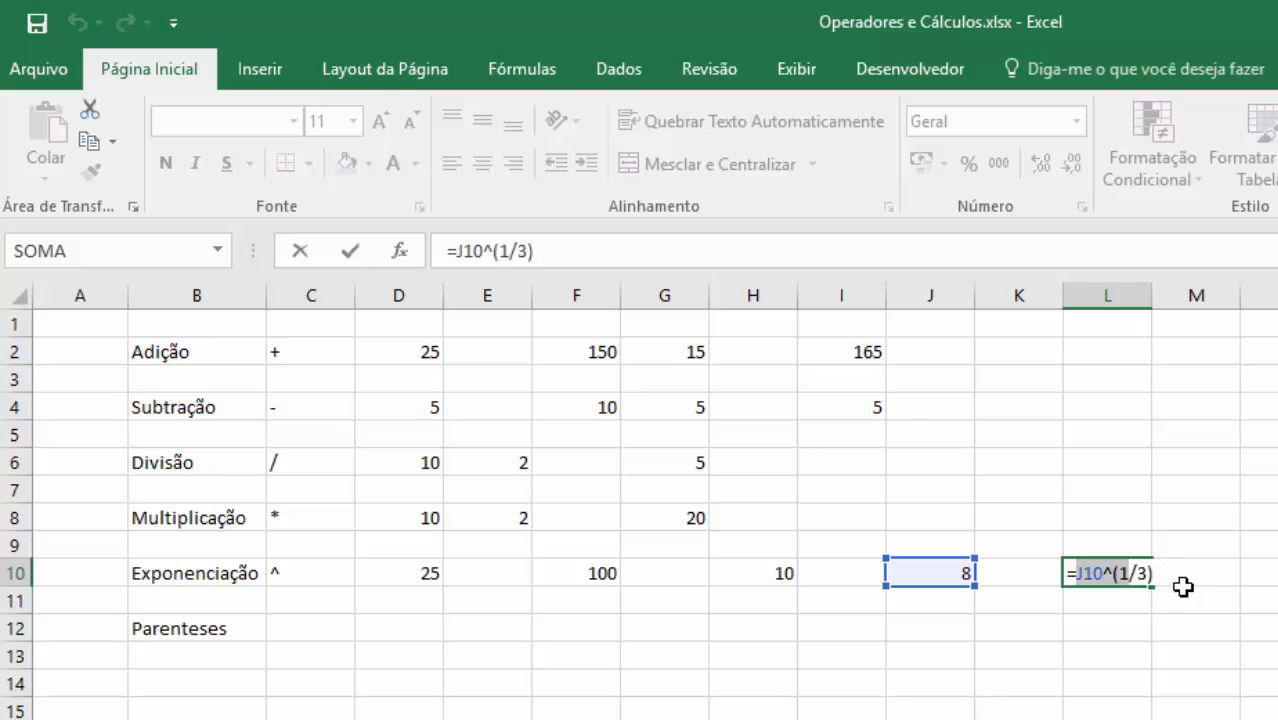
{"action": "left_click", "coordinate": [1120, 573]}
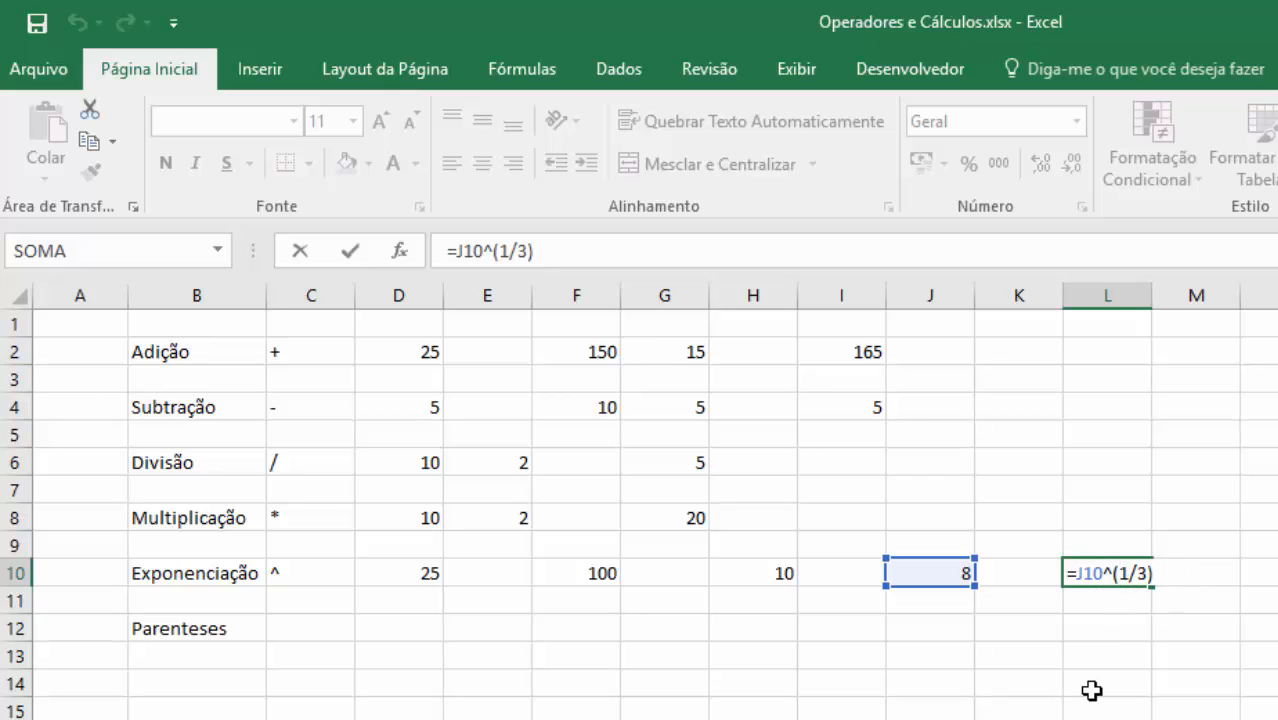
{"action": "key", "text": "BackSpace"}
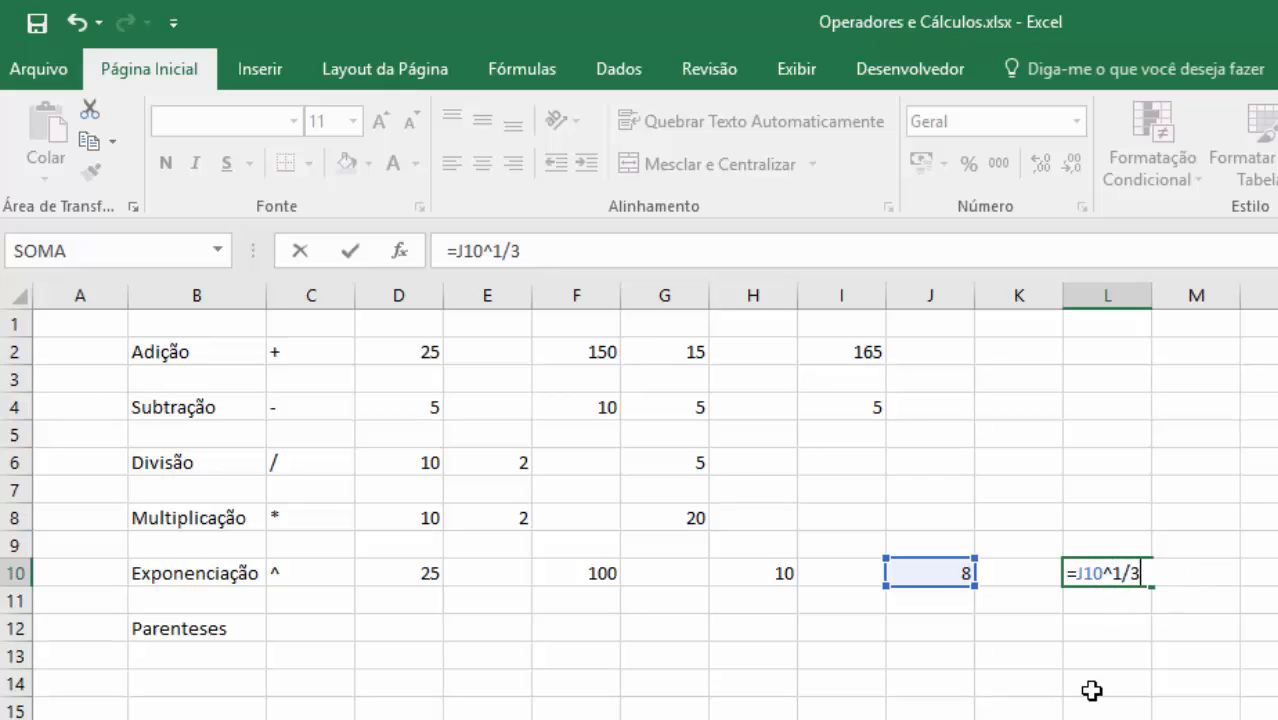
{"action": "key", "text": "Return"}
{"action": "key", "text": "Up"}
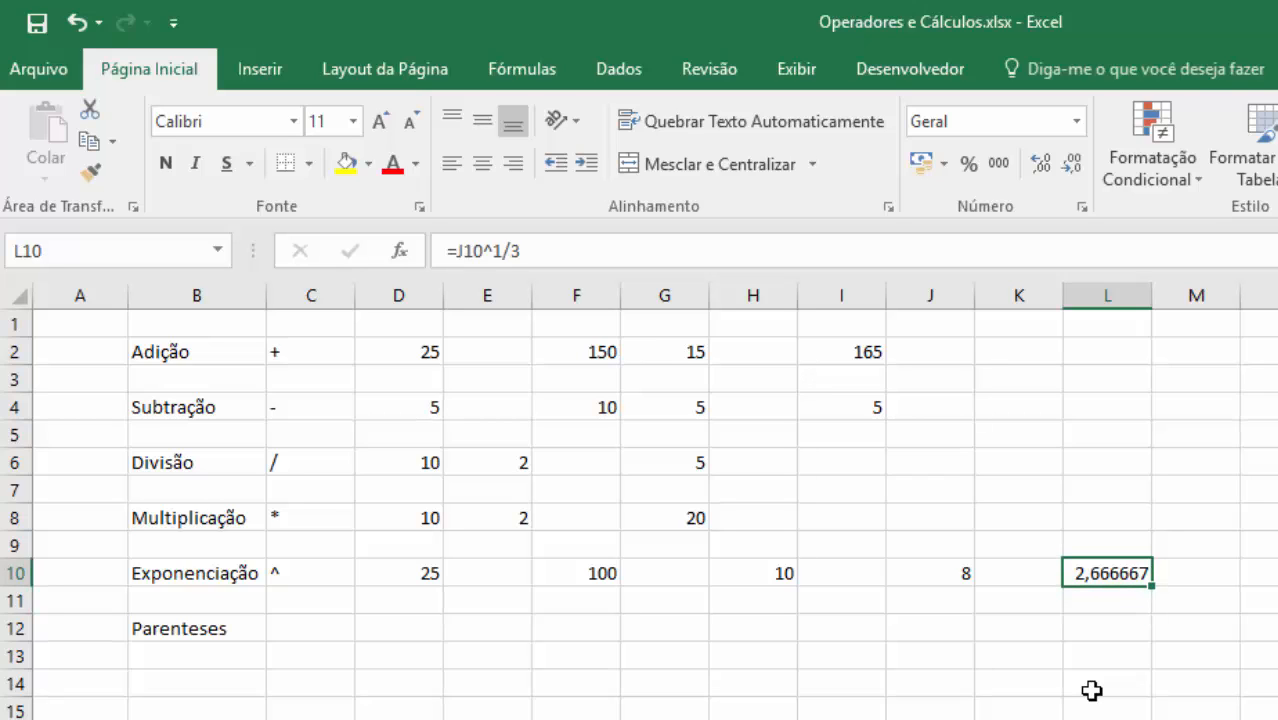
{"action": "key", "text": "ctrl+z"}
- Enter the values 10, 30 and 15 in cells D12, E12 and F12 of the Parenteses row
{"action": "left_click", "coordinate": [391, 625]}
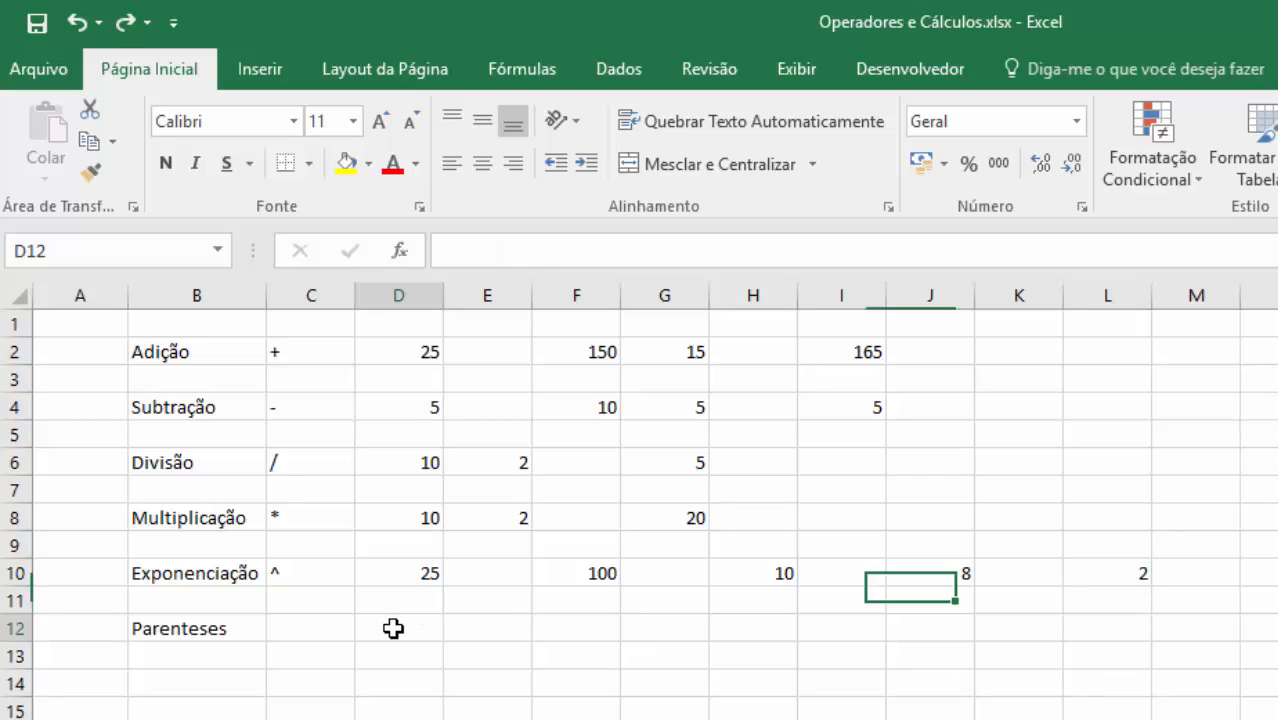
{"action": "type", "text": "10"}
{"action": "key", "text": "Tab"}
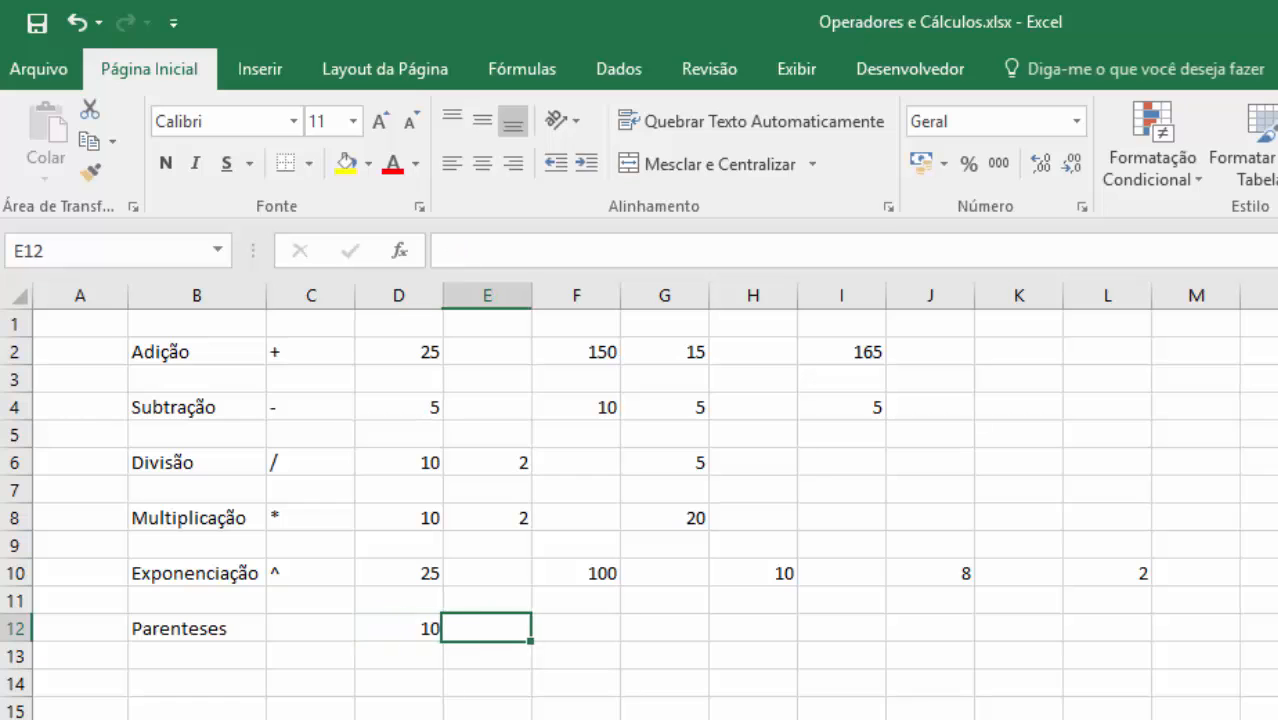
{"action": "type", "text": "30"}
{"action": "key", "text": "Tab"}
{"action": "type", "text": "1"}
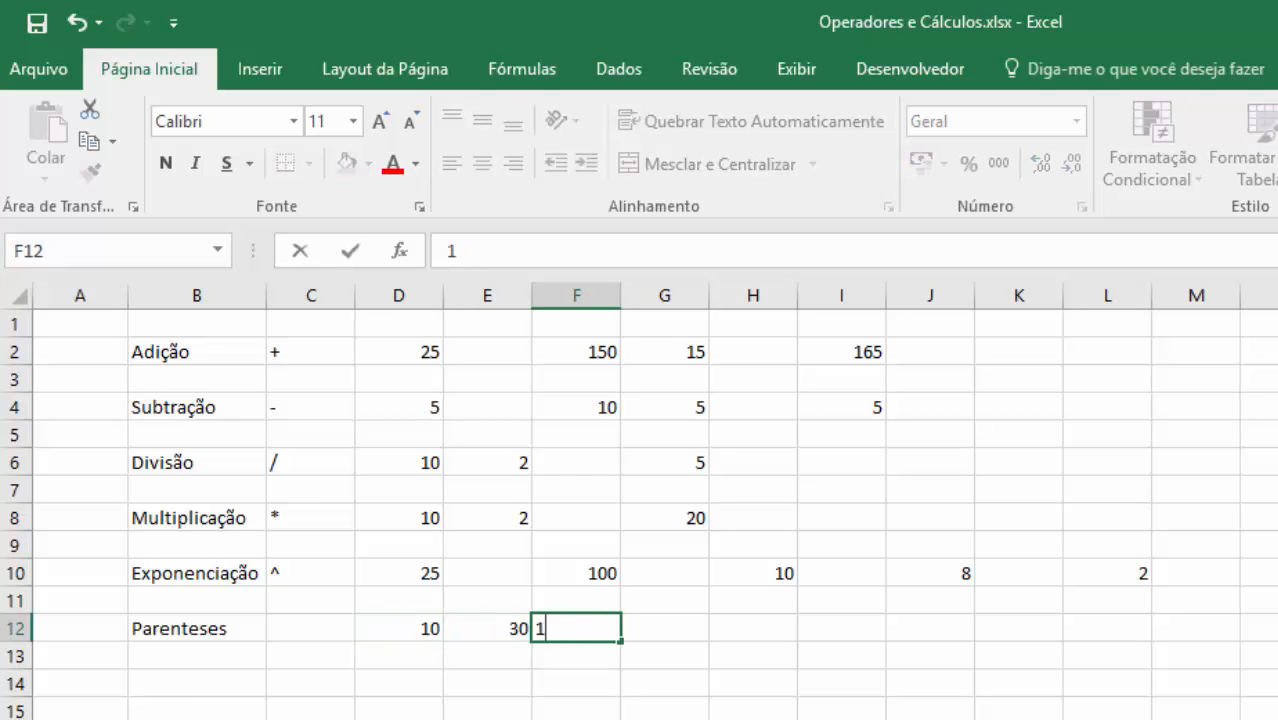
{"action": "key", "text": "Tab"}
- Calculate the average of the three Parenteses values with the formula =(D12+E12+F12)/3 in cell H12
{"action": "key", "text": "Tab"}
{"action": "type", "text": "="}
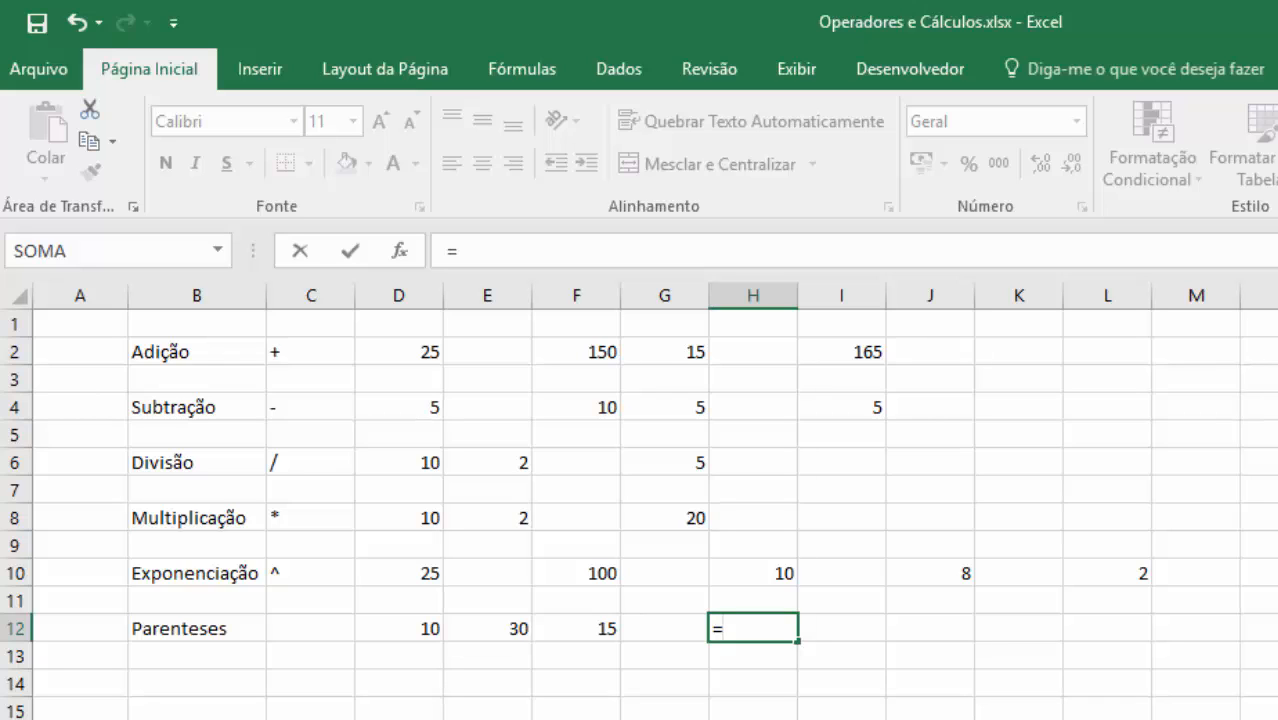
{"action": "type", "text": "("}
{"action": "left_click", "coordinate": [397, 631]}
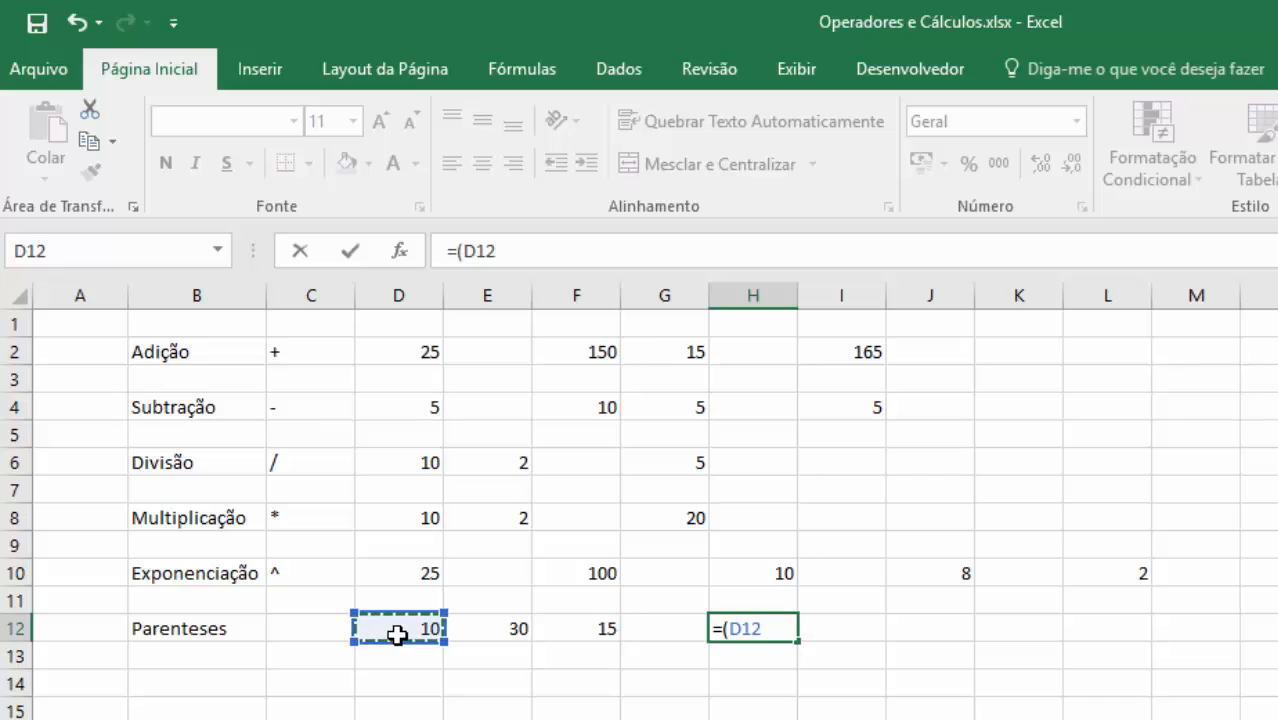
{"action": "type", "text": "+"}
{"action": "left_click", "coordinate": [465, 628]}
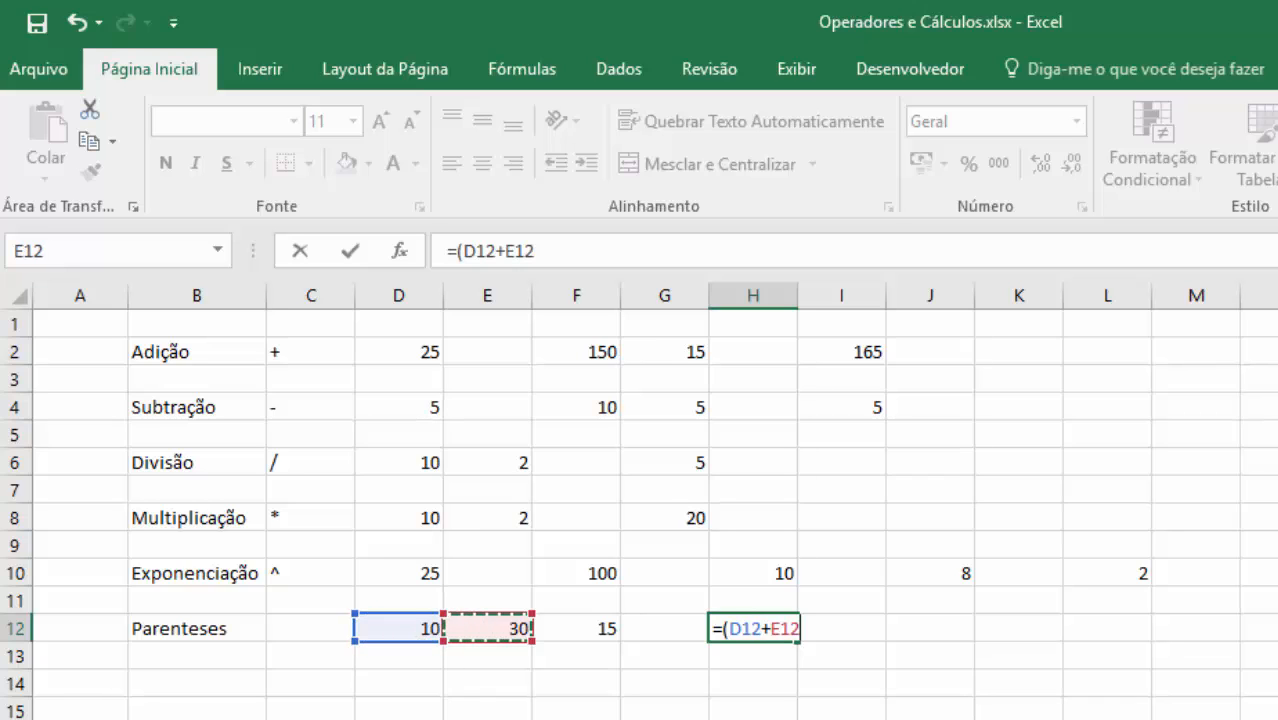
{"action": "type", "text": "+"}
{"action": "left_click", "coordinate": [586, 632]}
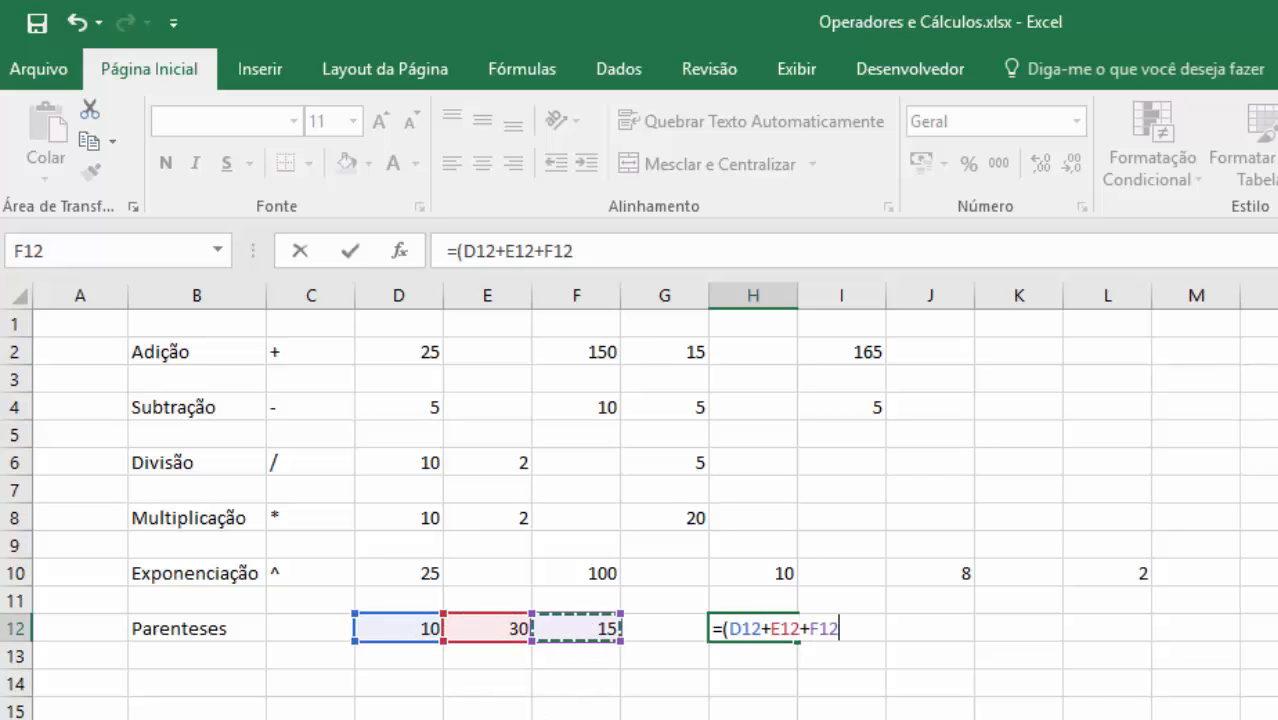
{"action": "type", "text": ")"}
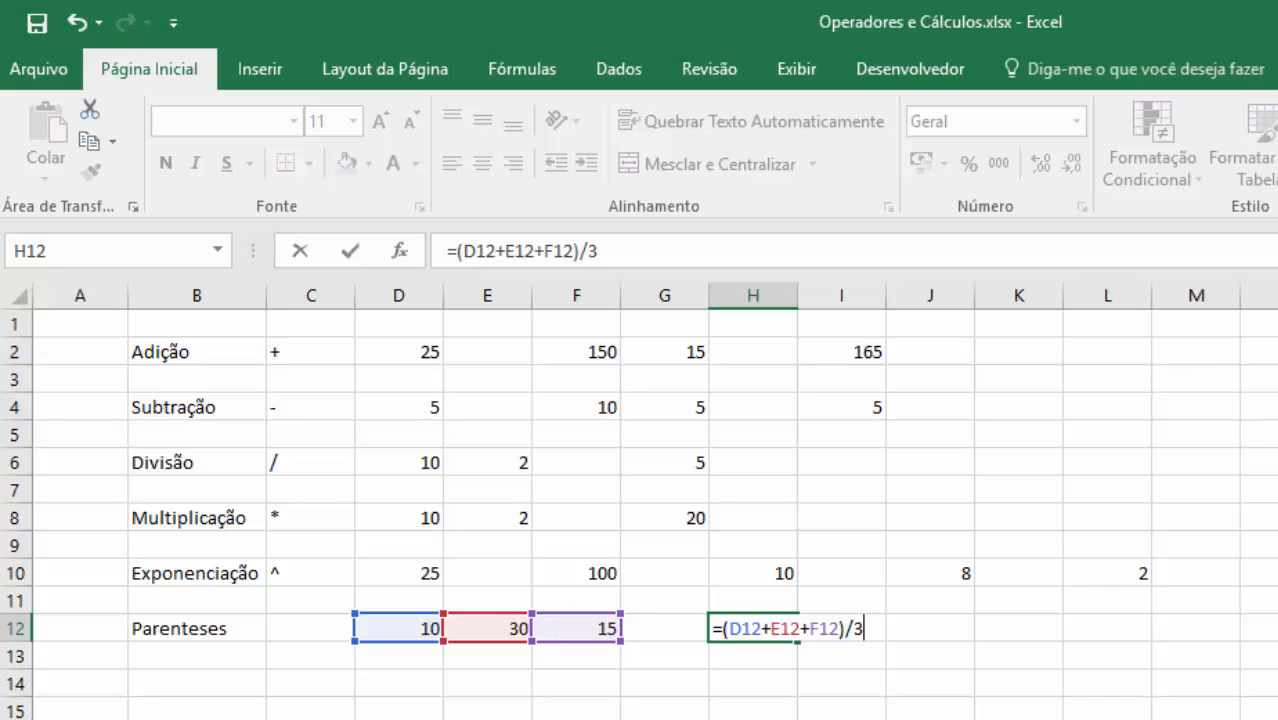
{"action": "type", "text": "/3"}
{"action": "key", "text": "Return"}
{"action": "key", "text": "Up"}
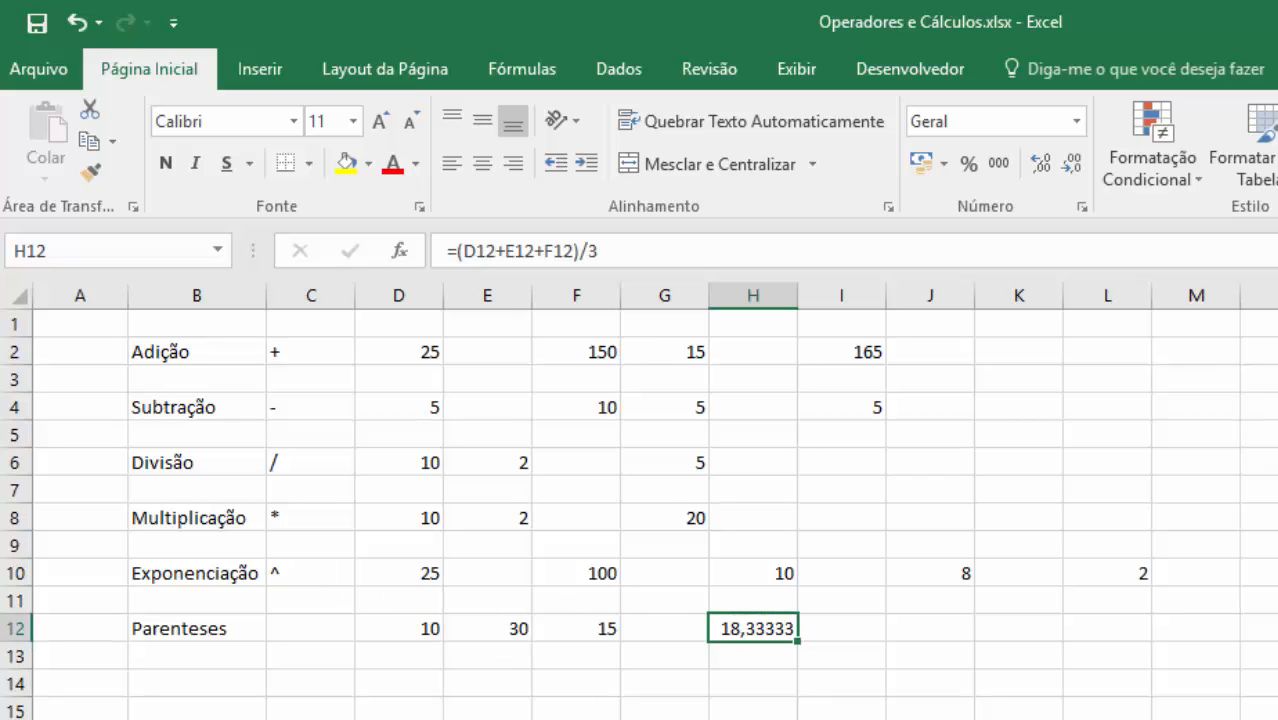
- Switch to the next worksheet with the Vendedor table and select the January Total cell B5
{"action": "key", "text": "ctrl+Page_Down"}
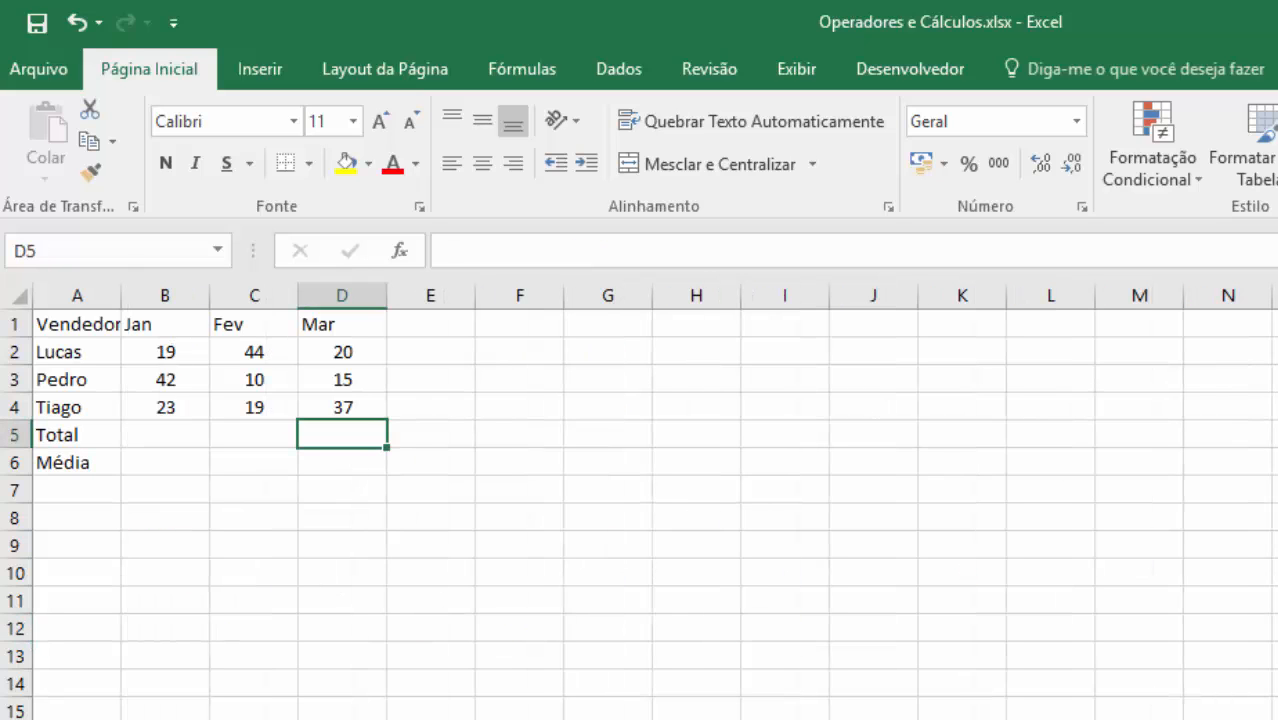
{"action": "left_click", "coordinate": [178, 431]}
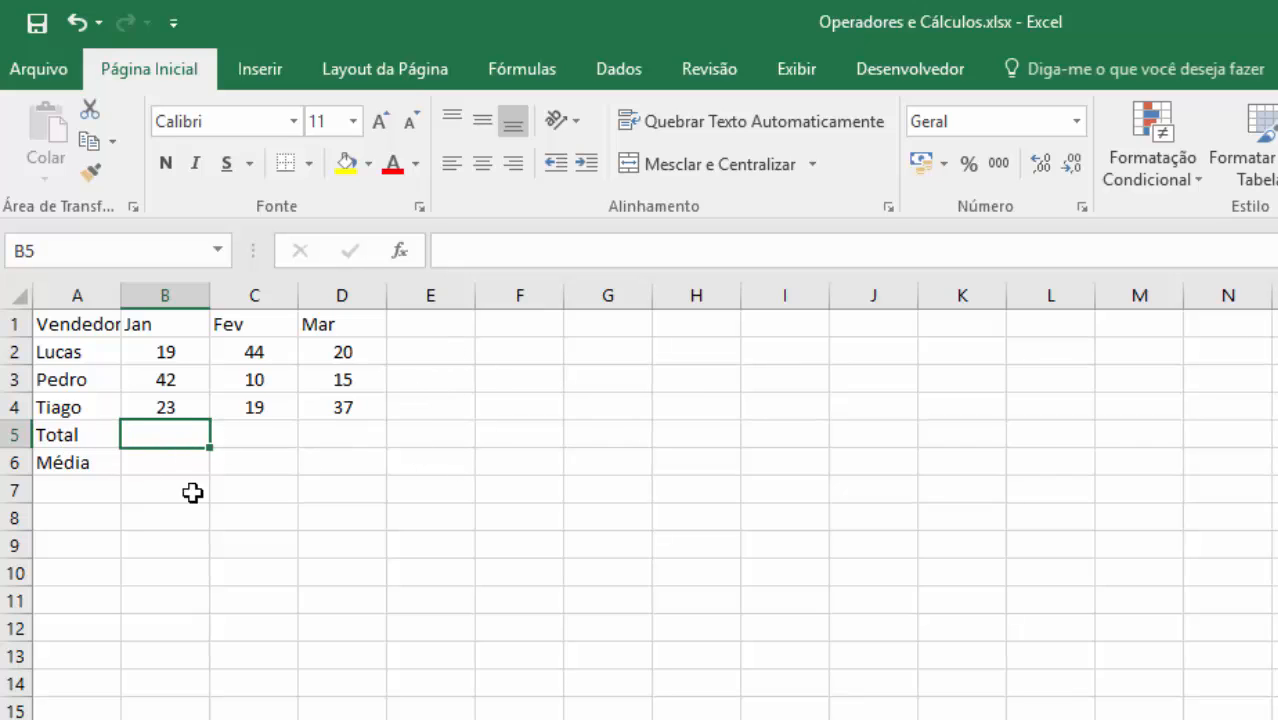
{"action": "left_click", "coordinate": [177, 458]}
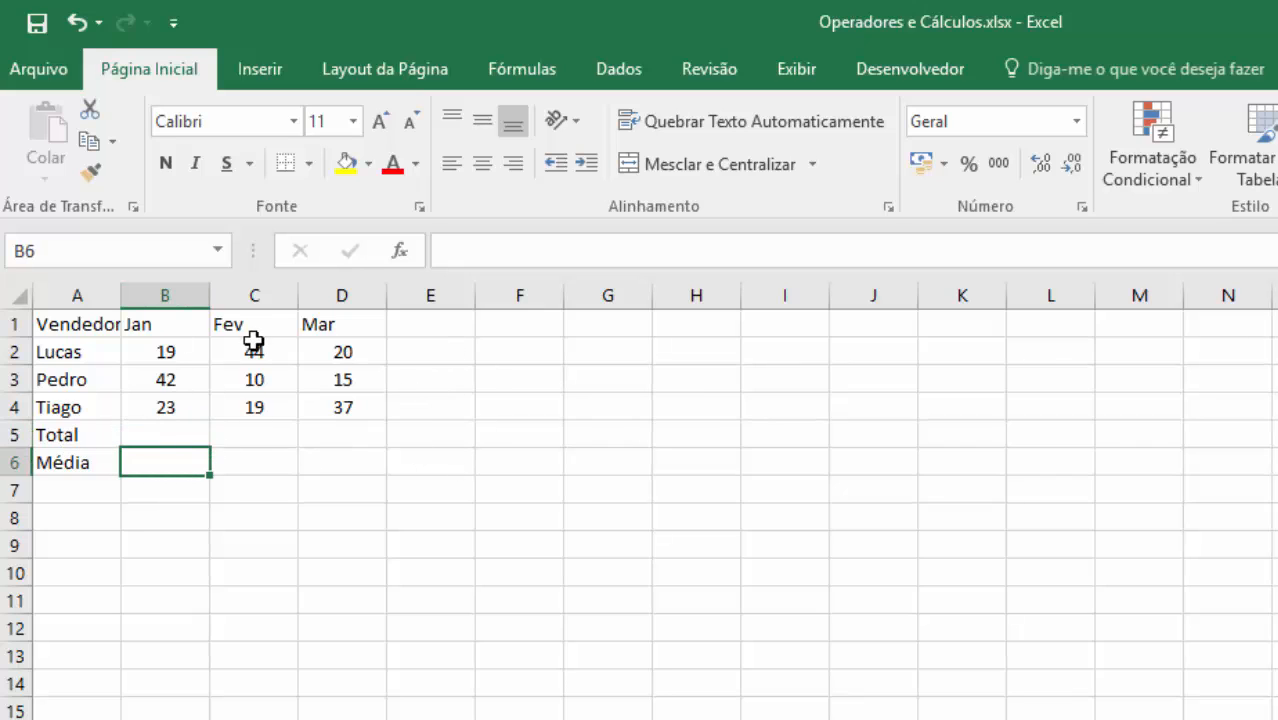
{"action": "key", "text": "Up"}
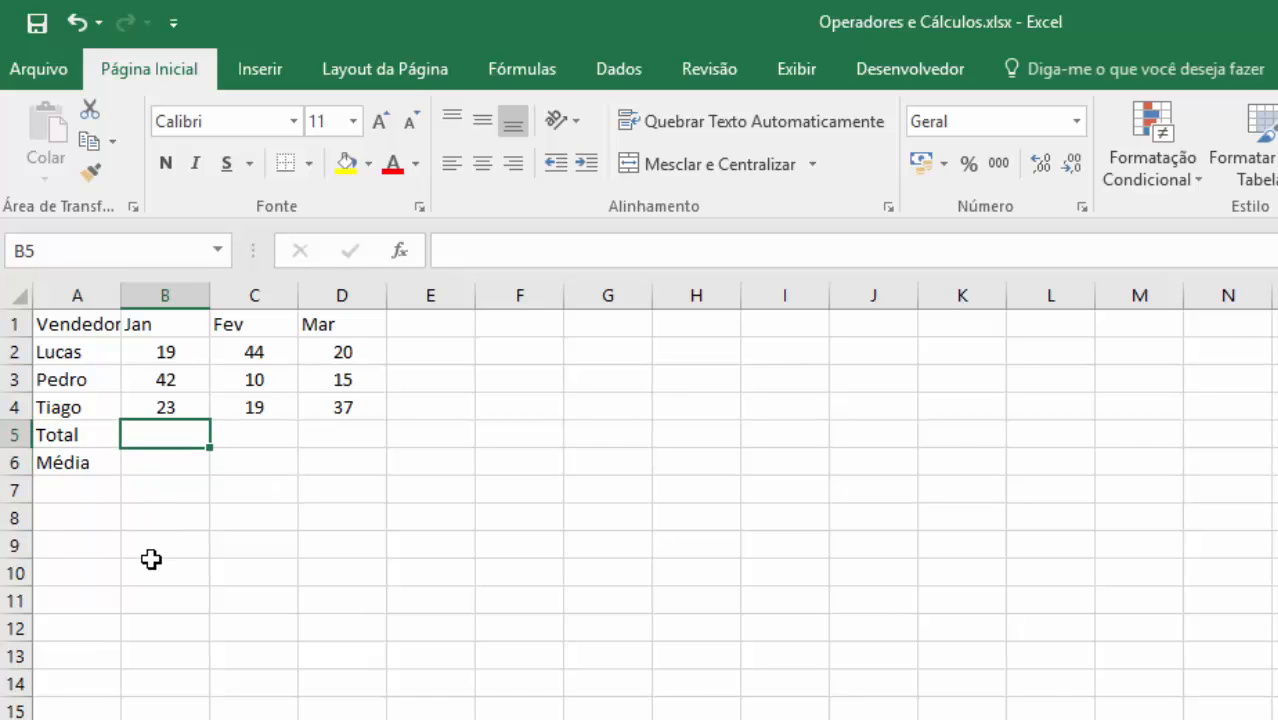
- Total the January values with the formula =SOMA(B2:B4) in cell B5
{"action": "type", "text": "="}
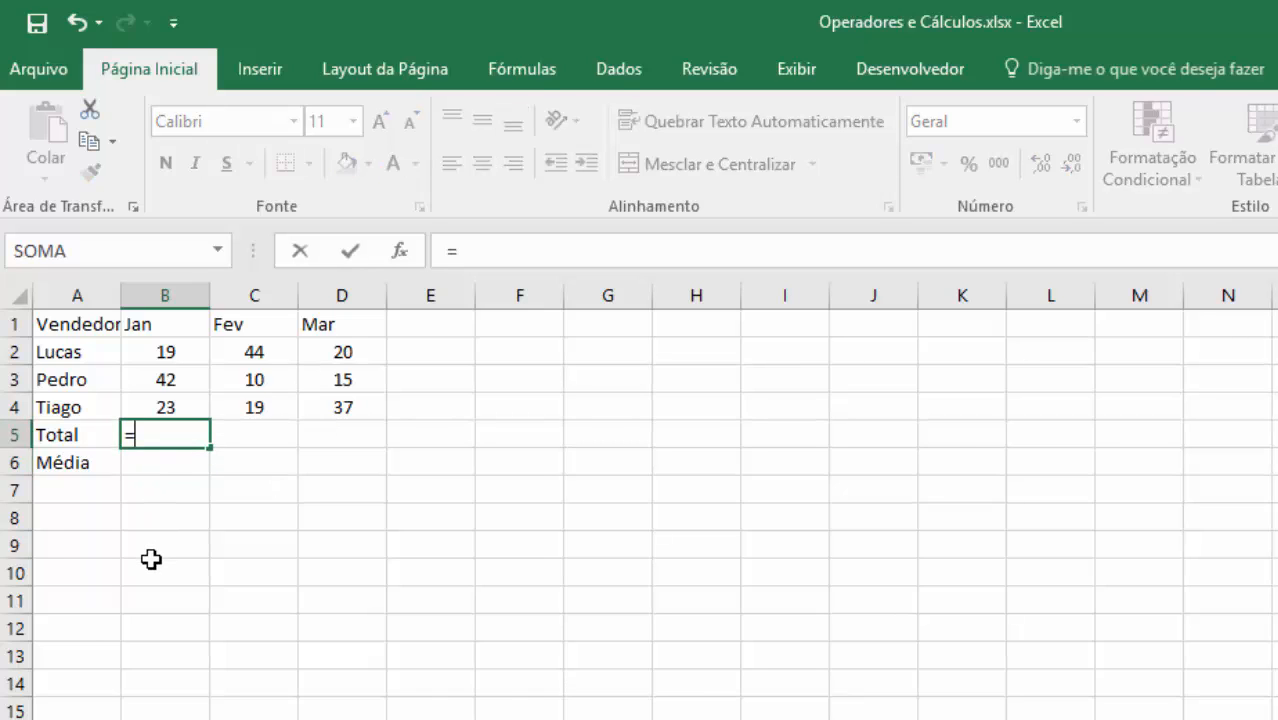
{"action": "type", "text": "S"}
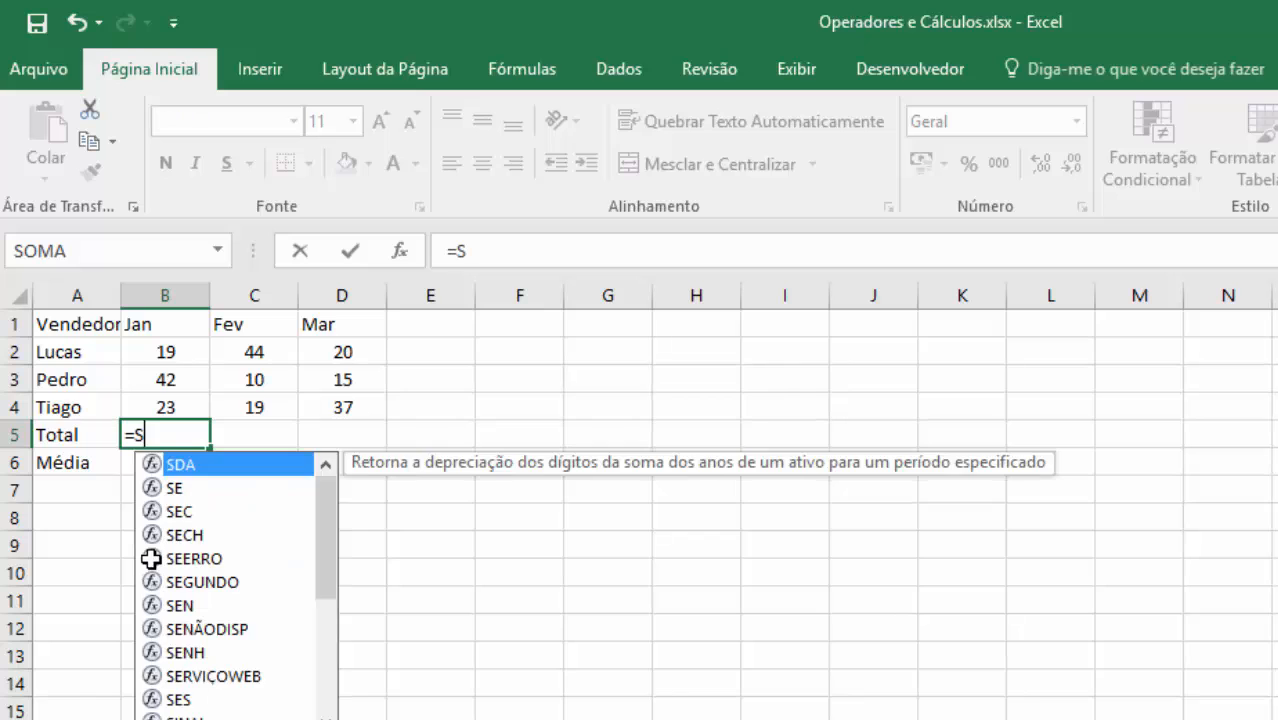
{"action": "type", "text": "OMA"}
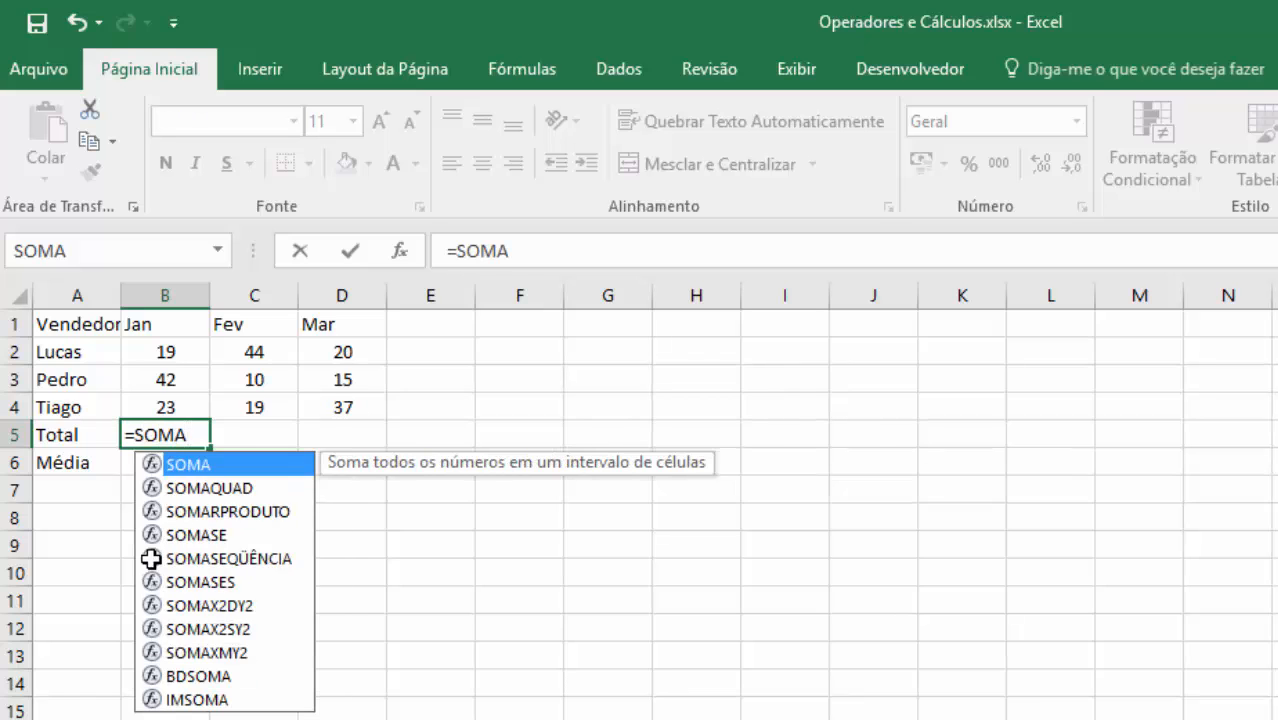
{"action": "type", "text": "("}
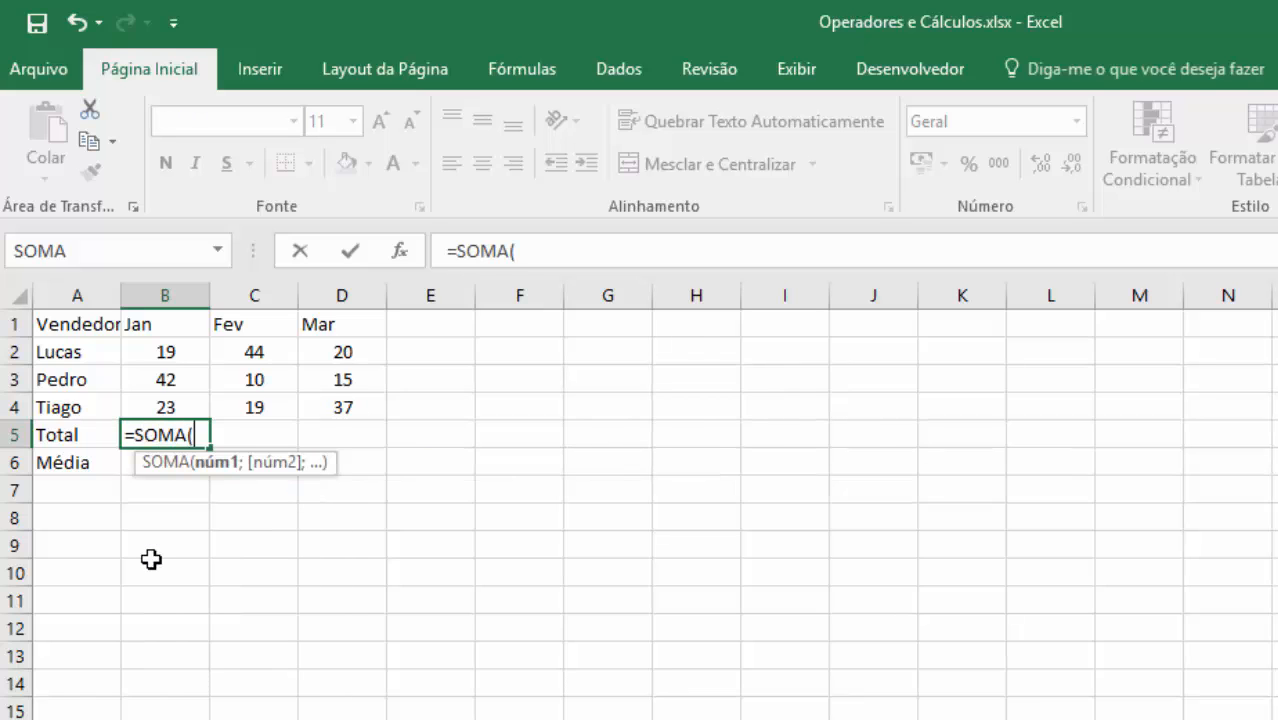
{"action": "left_click", "coordinate": [158, 358]}
{"action": "left_click_drag", "start_coordinate": [158, 368], "coordinate": [158, 400]}
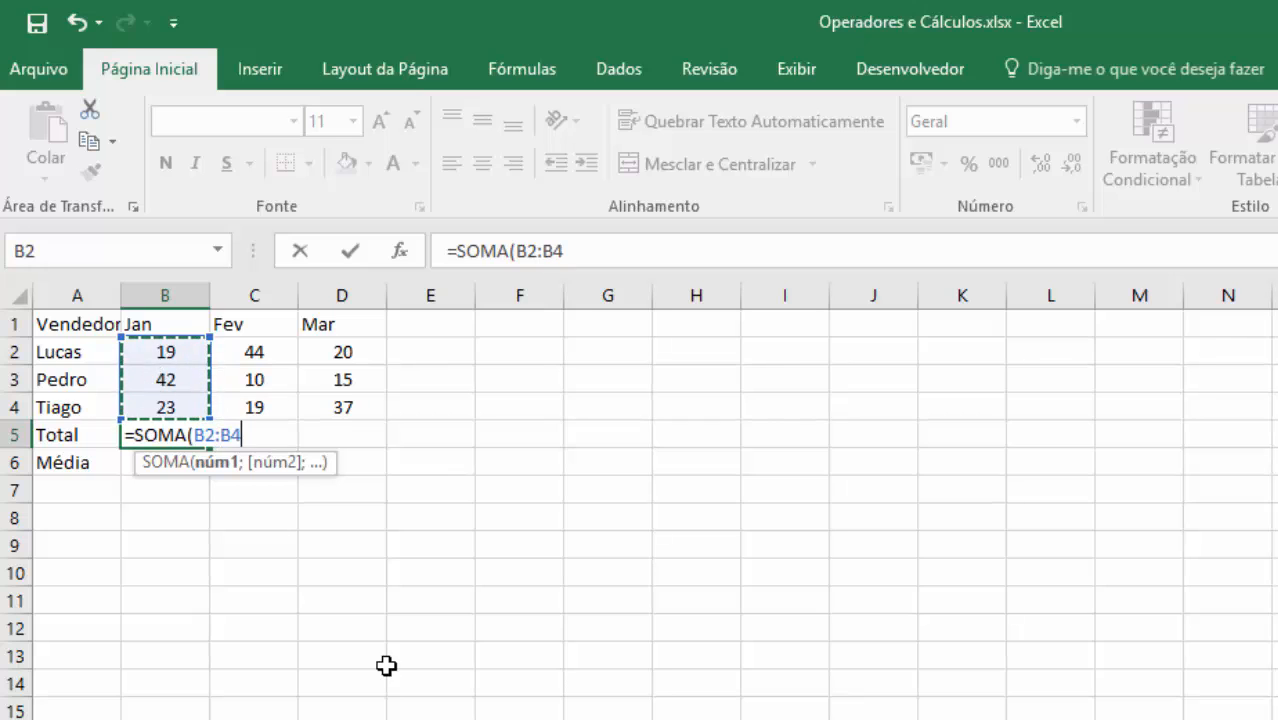
{"action": "type", "text": ")"}
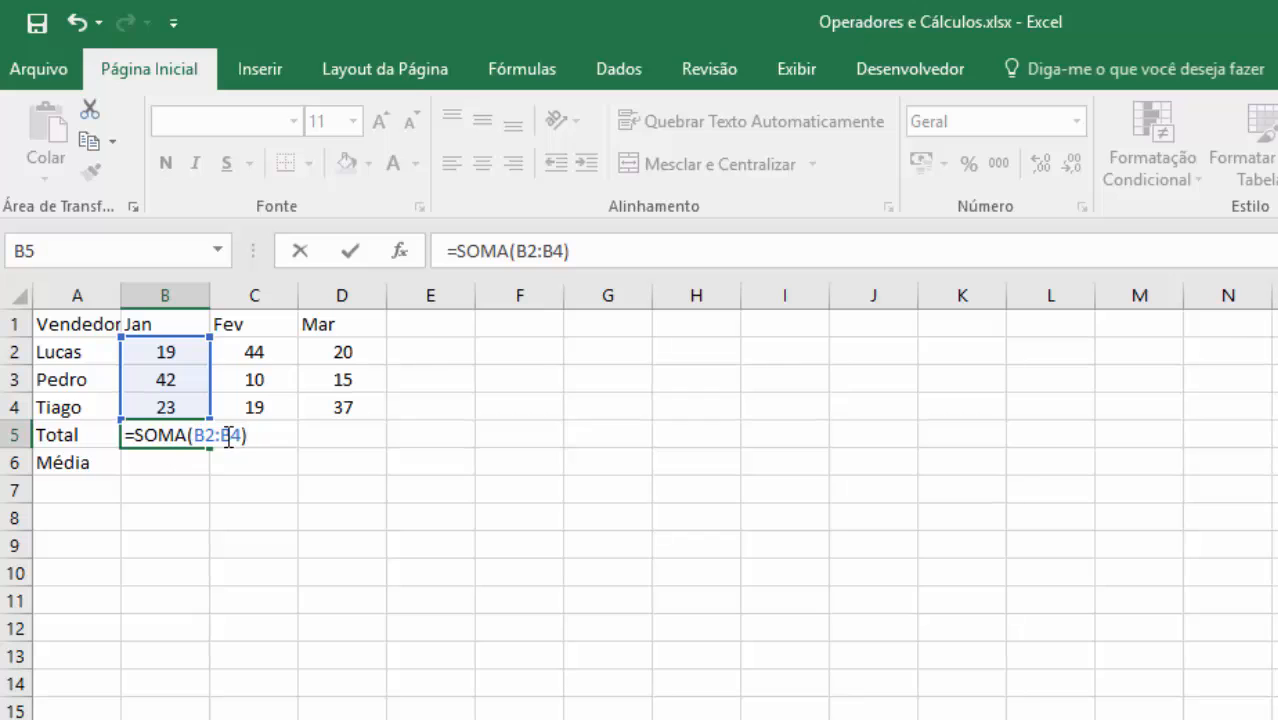
{"action": "key", "text": "Return"}
{"action": "key", "text": "Up"}
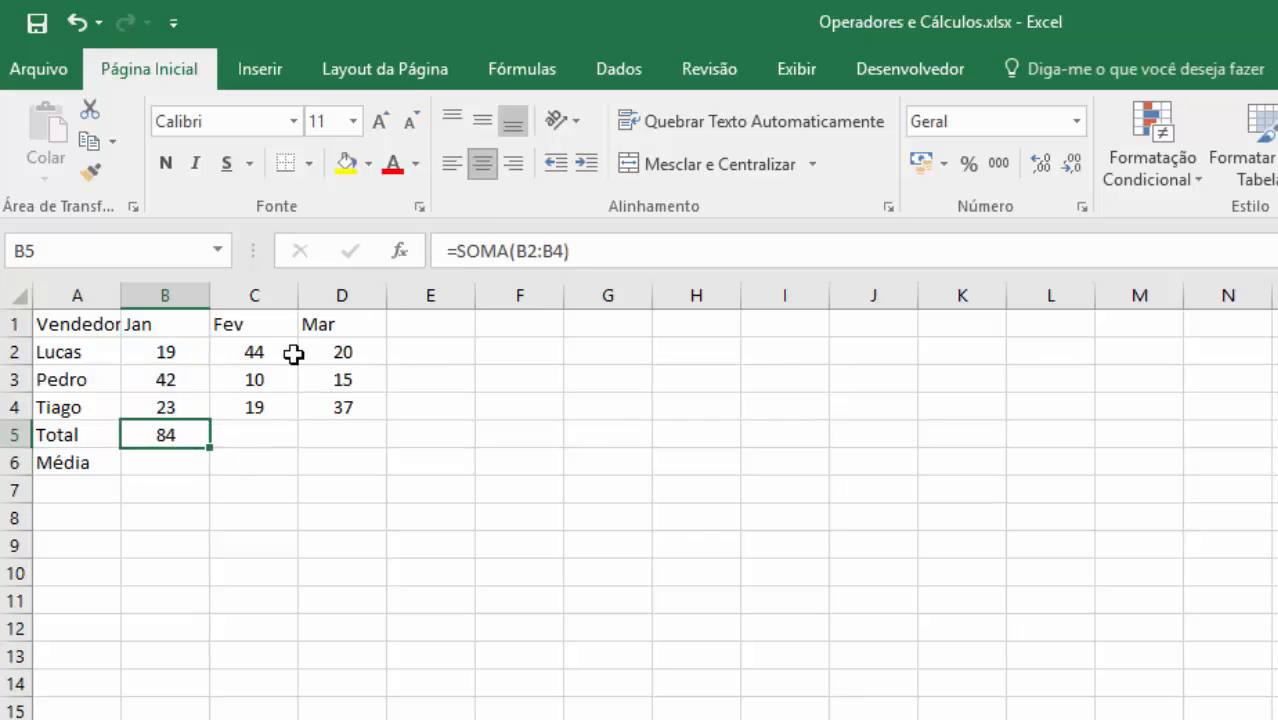
- Center the contents of the range B2:D5 horizontally
{"action": "left_click_drag", "start_coordinate": [165, 351], "coordinate": [342, 434]}
{"action": "left_click", "coordinate": [474, 170]}
{"action": "left_click", "coordinate": [474, 172]}
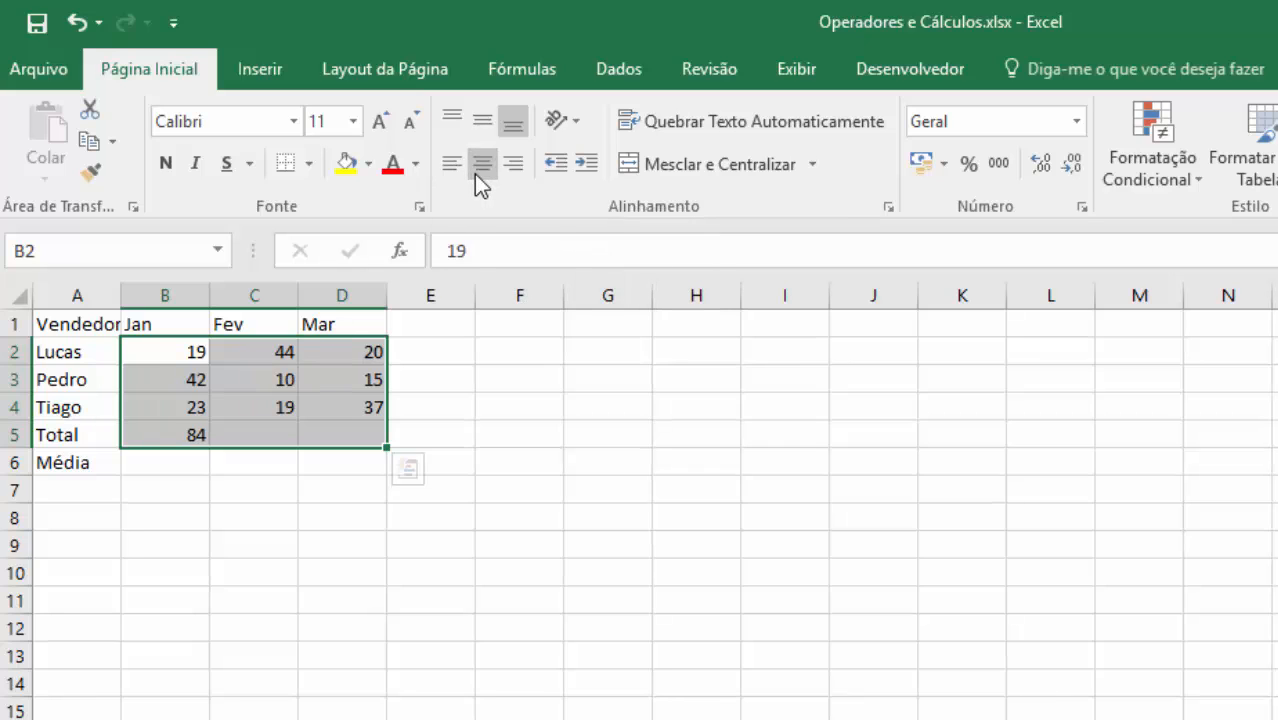
{"action": "left_click", "coordinate": [474, 174]}
- Total the February values with the formula =SOMA(C2:C4) in cell C5
{"action": "left_click", "coordinate": [277, 432]}
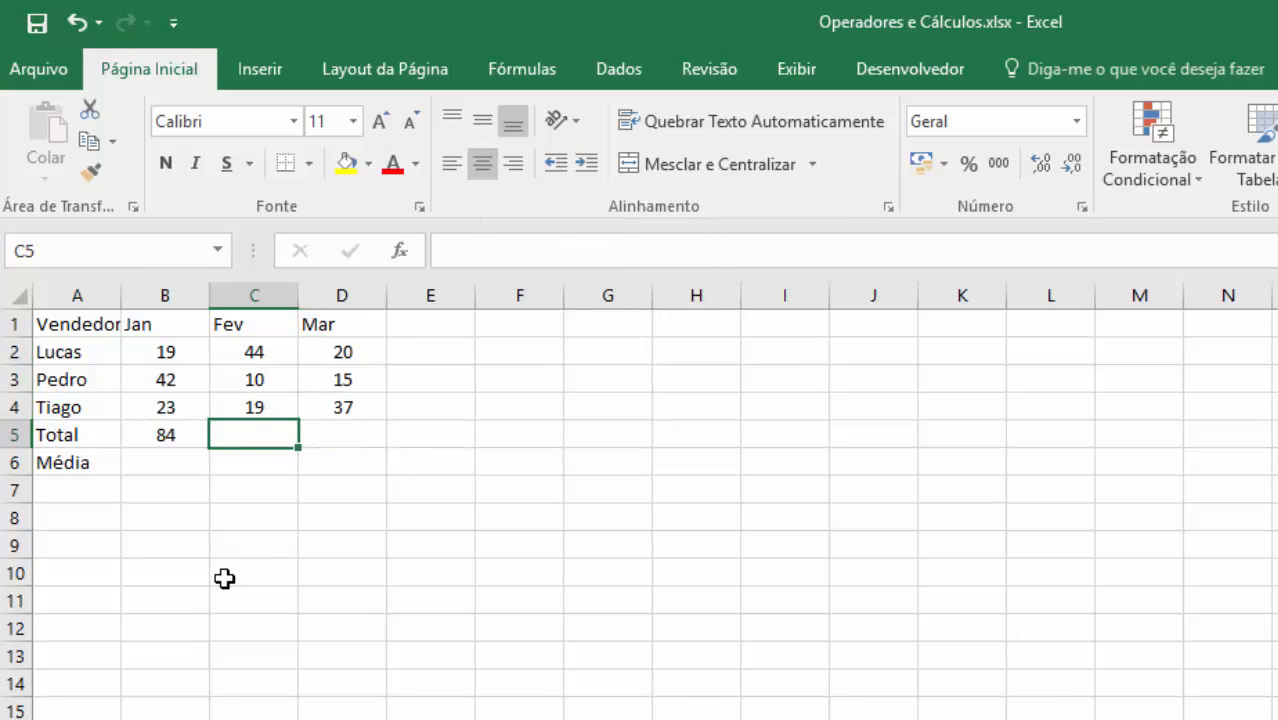
{"action": "type", "text": "=SOM"}
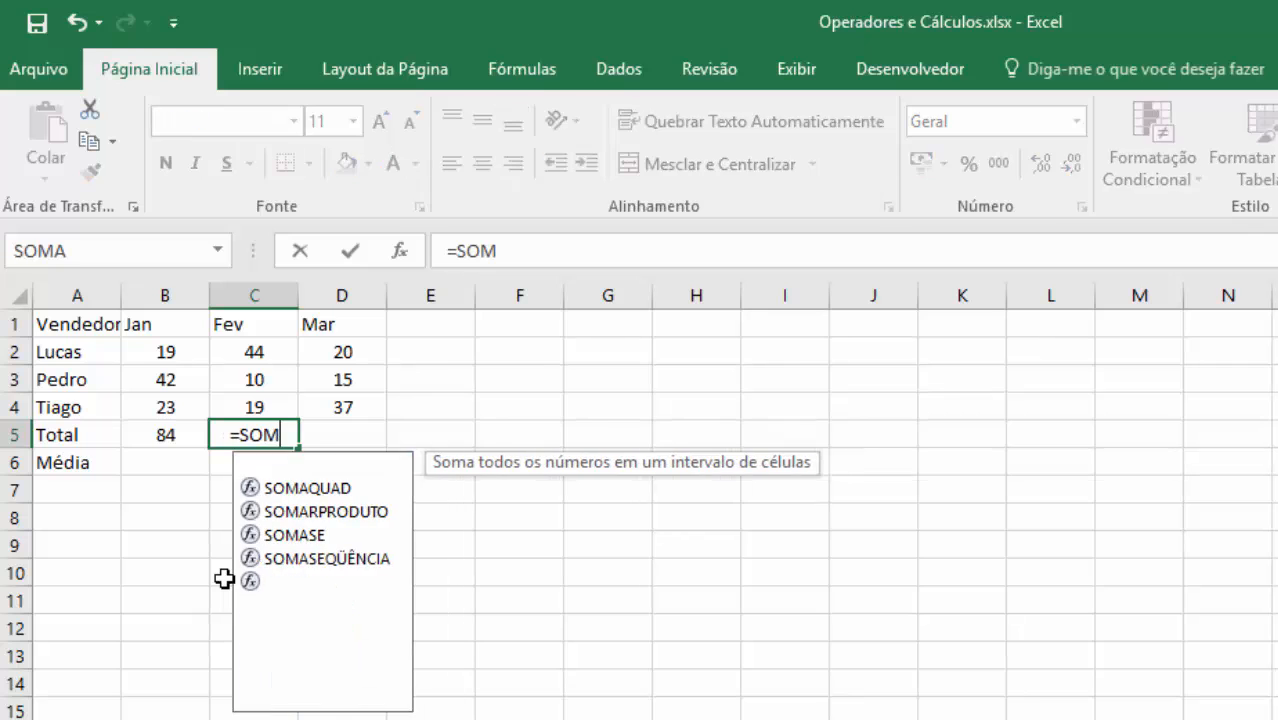
{"action": "type", "text": "A(C2:C4"}
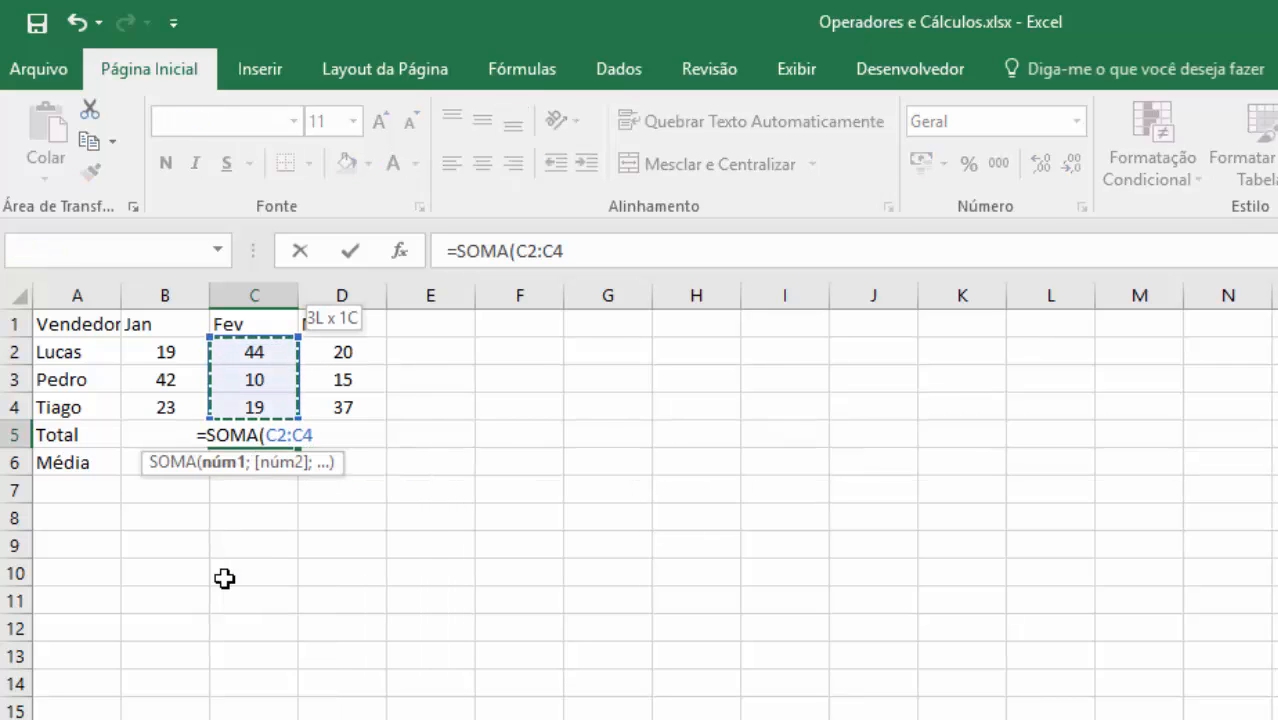
{"action": "key", "text": "Return"}
- Total the March values with the formula =SOMA(D2:D4) in cell D5
{"action": "key", "text": "Up"}
{"action": "key", "text": "Right"}
{"action": "type", "text": "=SOMA("}
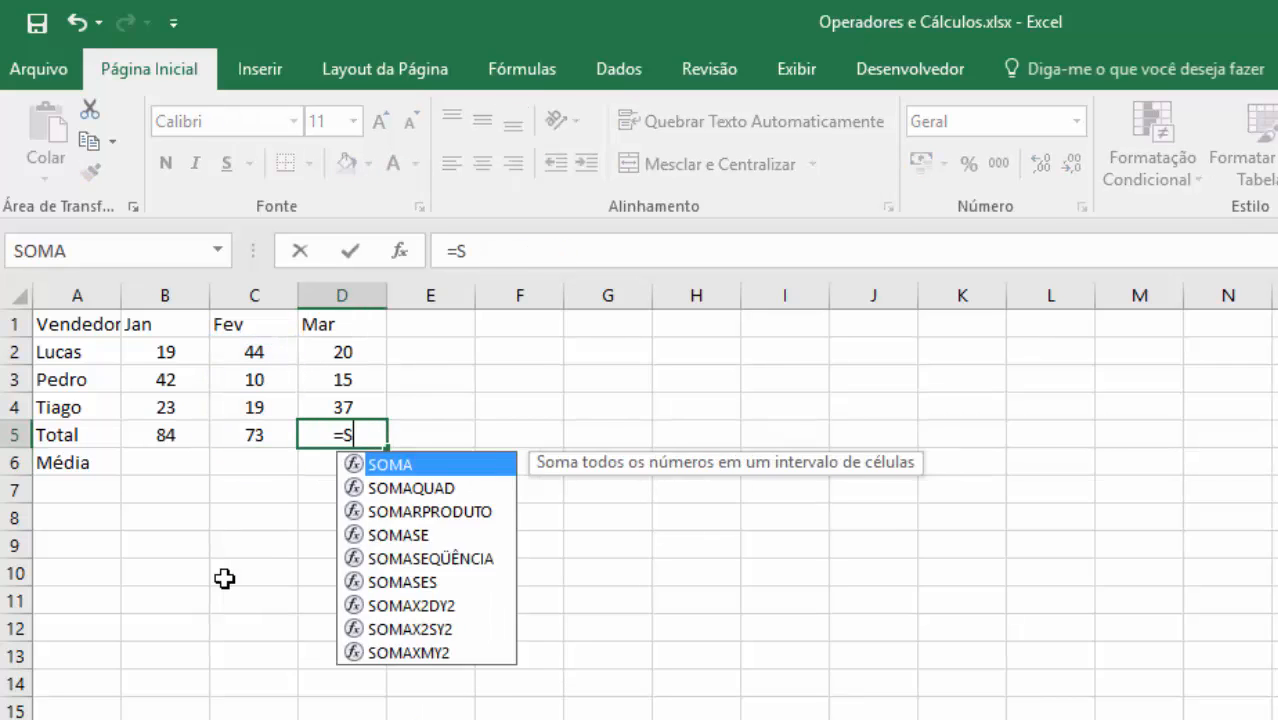
{"action": "key", "text": "Up"}
{"action": "key", "text": "shift+Up"}
{"action": "key", "text": "shift+Up"}
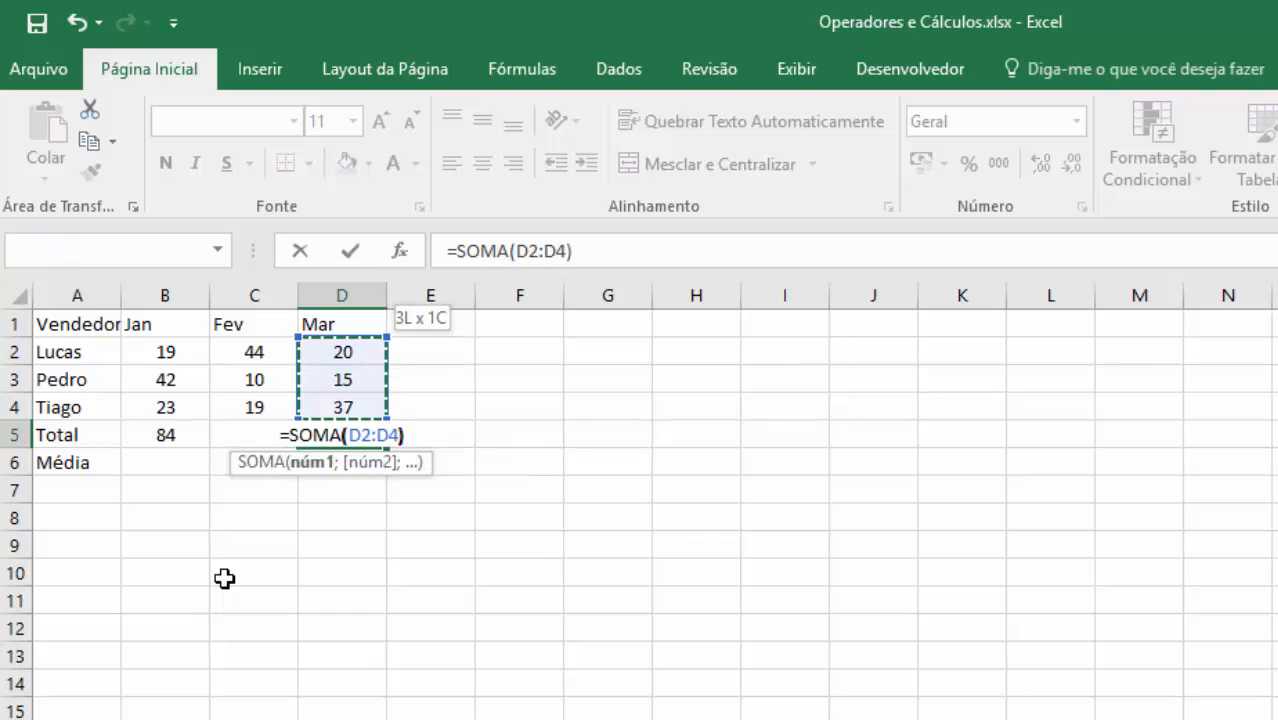
{"action": "key", "text": "Return"}
- Average the January values with the formula =MÉDIA(B2:B4) in cell B6, leaving the Total row out of the range
{"action": "key", "text": "Left"}
{"action": "key", "text": "Left"}
{"action": "type", "text": "="}
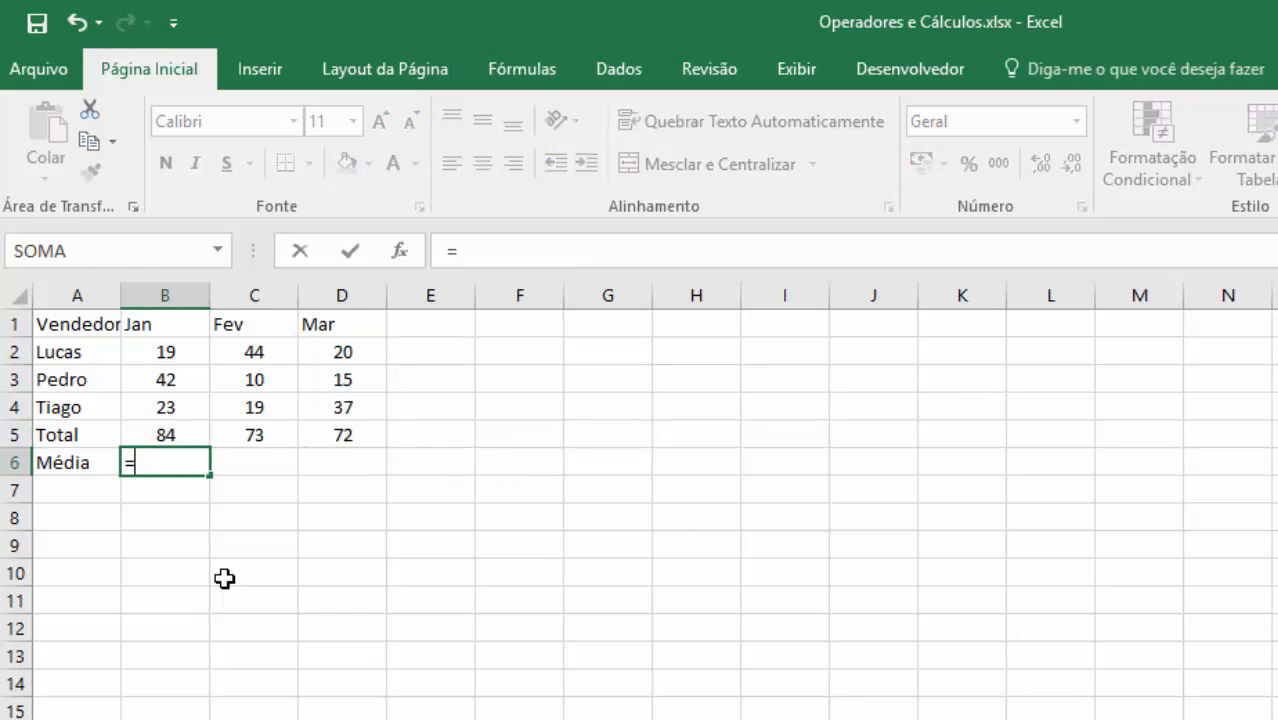
{"action": "type", "text": "MÉDIA("}
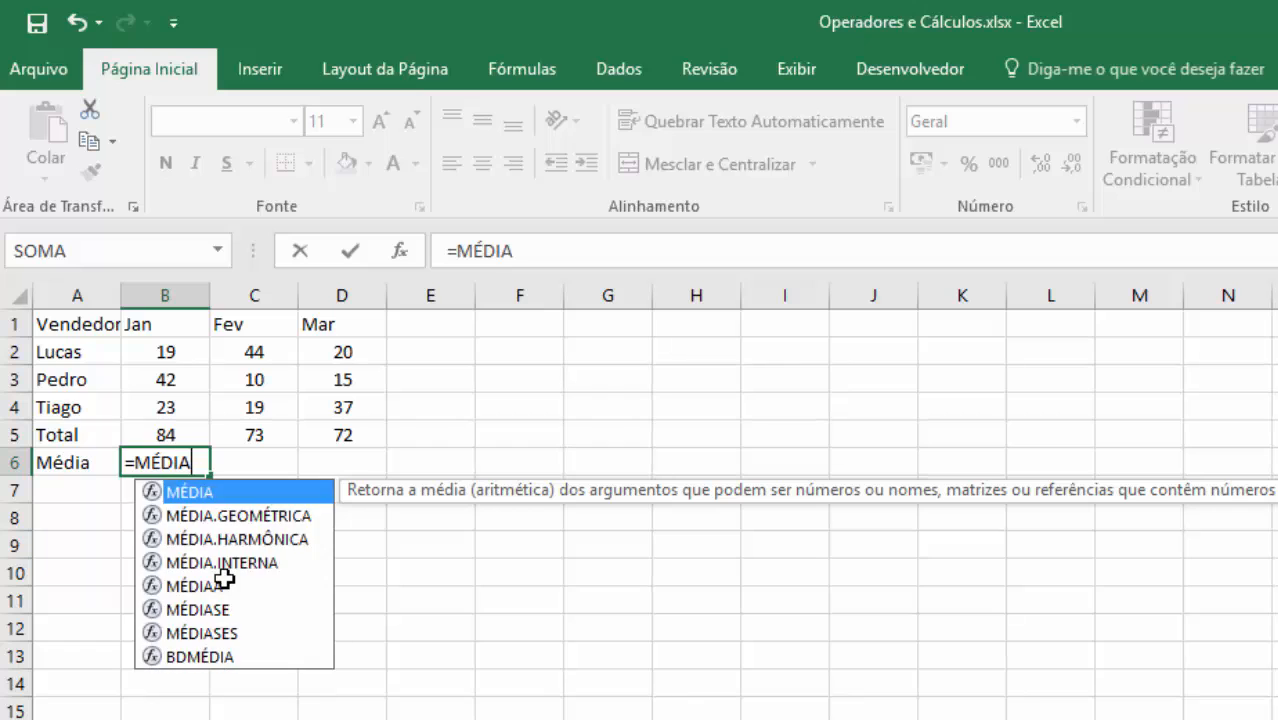
{"action": "key", "text": "Up"}
{"action": "key", "text": "shift+Up"}
{"action": "key", "text": "shift+Up"}
{"action": "key", "text": "shift+Up"}
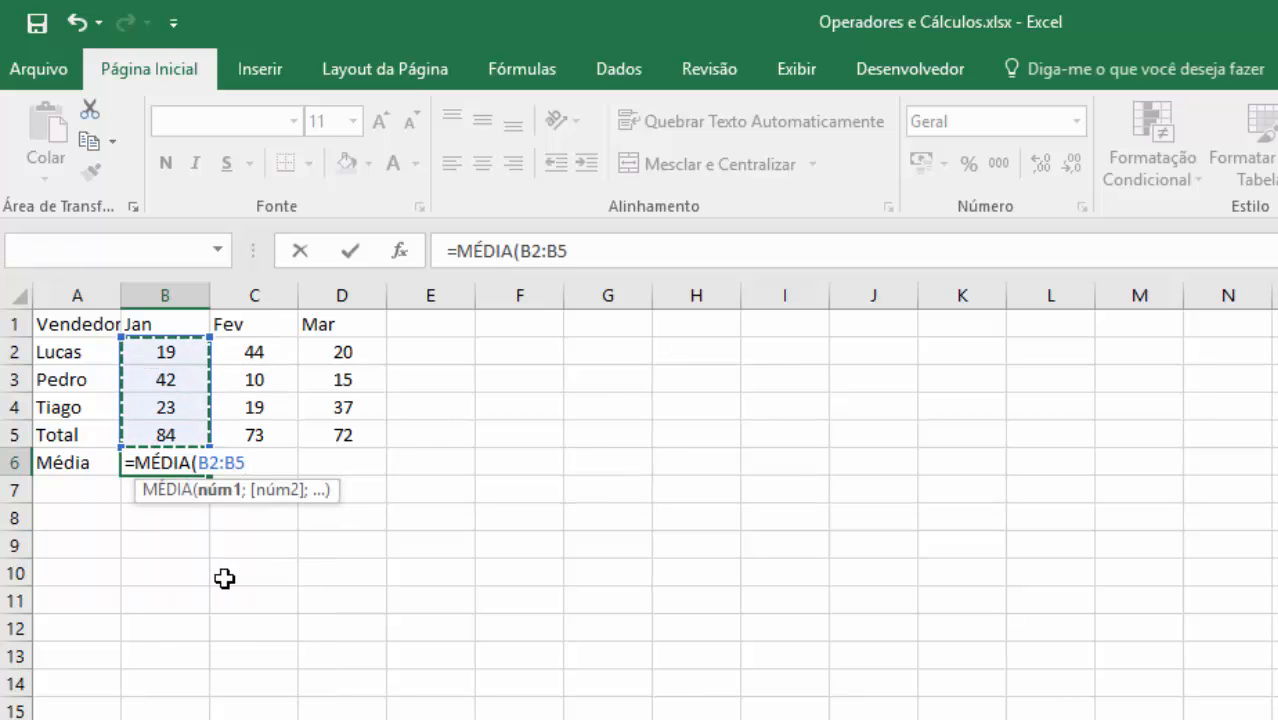
{"action": "key", "text": "Up"}
{"action": "key", "text": "shift+Up"}
{"action": "key", "text": "shift+Up"}
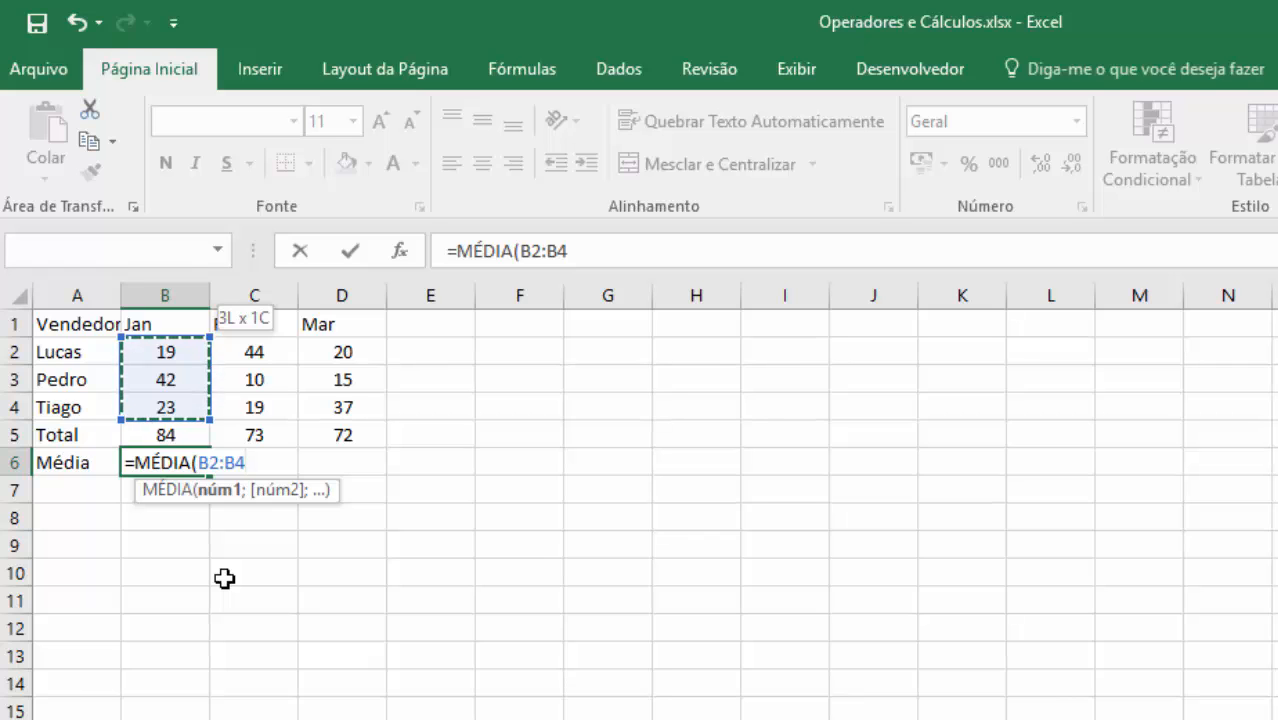
{"action": "type", "text": ")"}
{"action": "key", "text": "Return"}
- Average the February values with the formula =MÉDIA(C2:C4) in cell C6
{"action": "key", "text": "Up"}
{"action": "key", "text": "Right"}
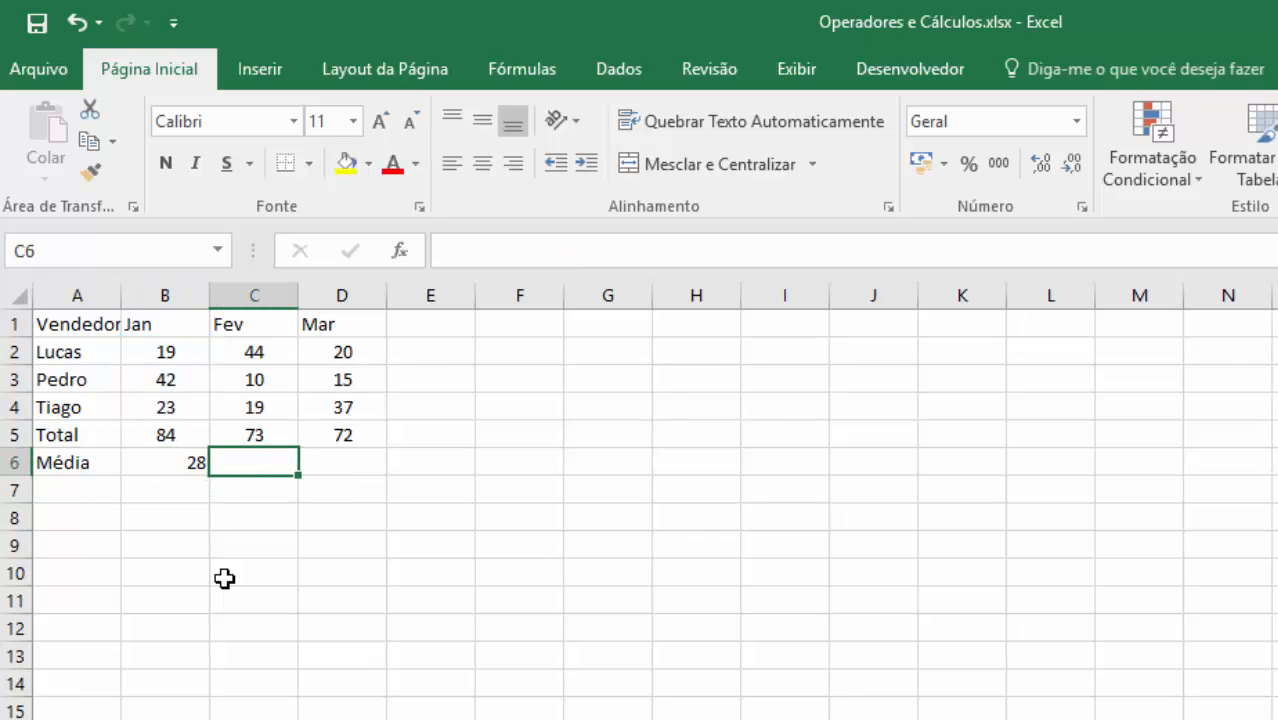
{"action": "type", "text": "=MÉDIA("}
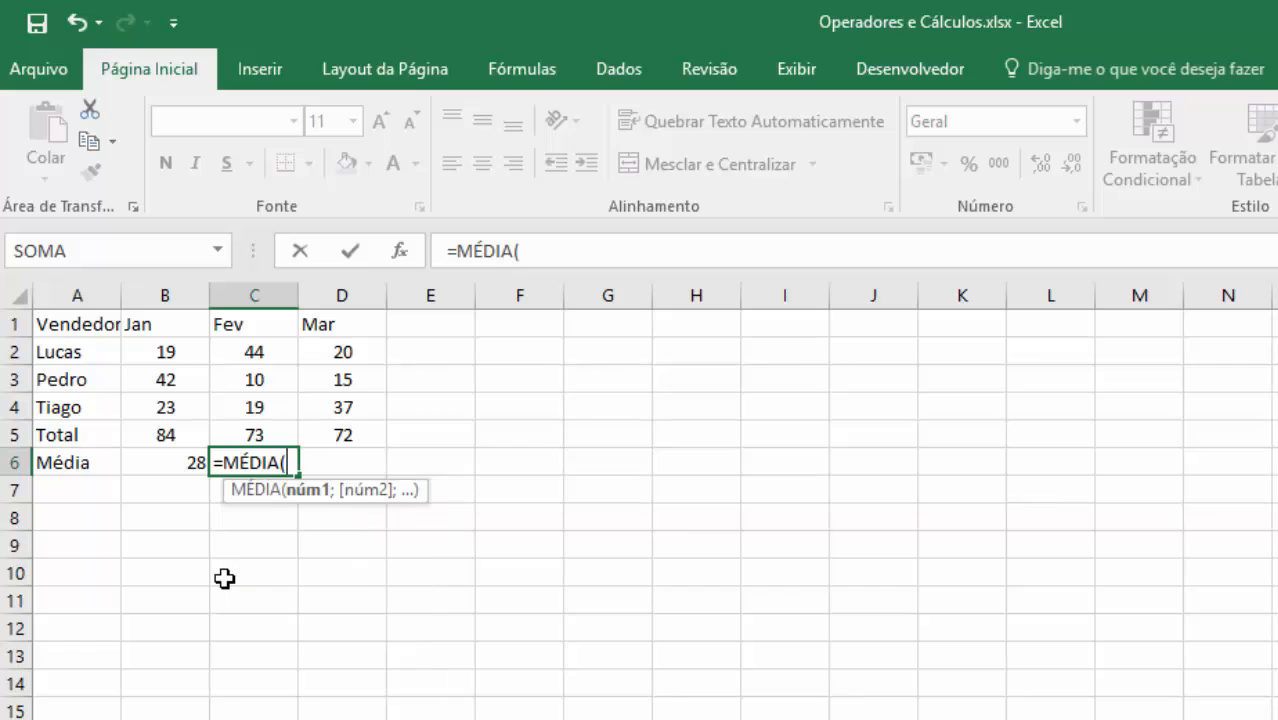
{"action": "key", "text": "Up"}
{"action": "key", "text": "Up"}
{"action": "key", "text": "shift+Up"}
{"action": "key", "text": "shift+Up"}
{"action": "key", "text": "Return"}
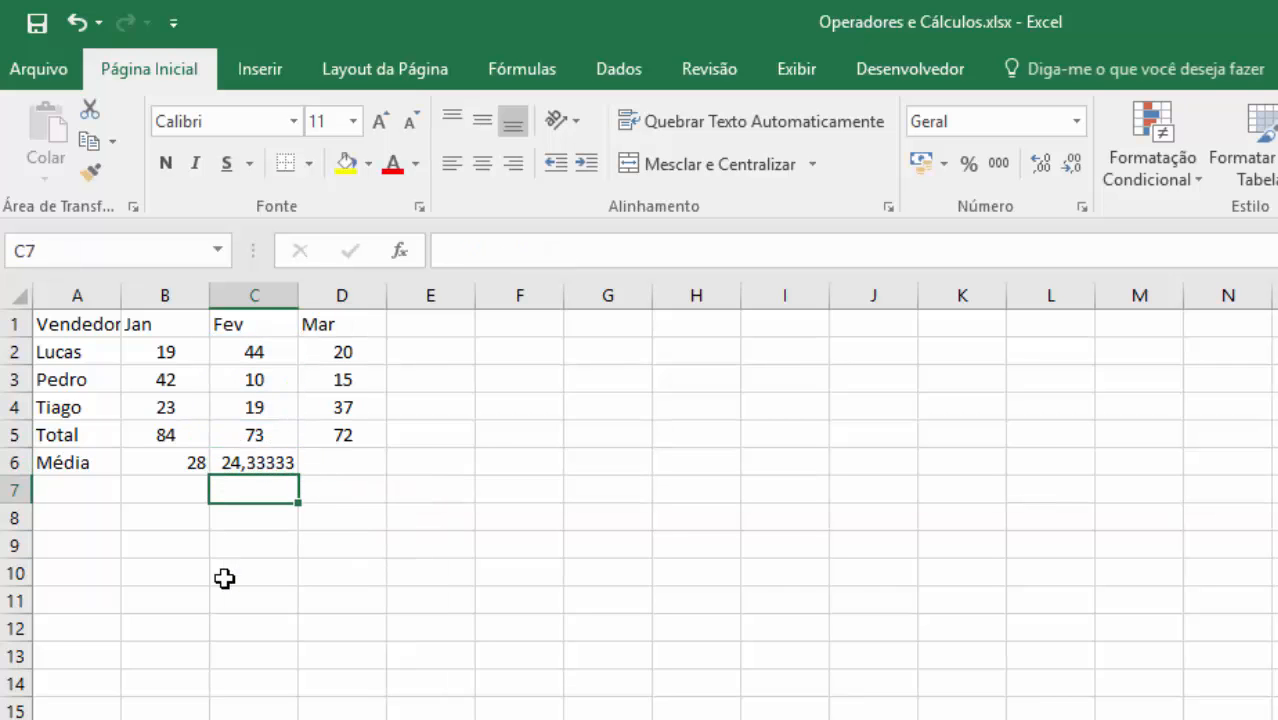
- Average the March values with the formula =MÉDIA(D2:D4) in cell D6
{"action": "key", "text": "Up"}
{"action": "key", "text": "Right"}
{"action": "type", "text": "=MÉDIA"}
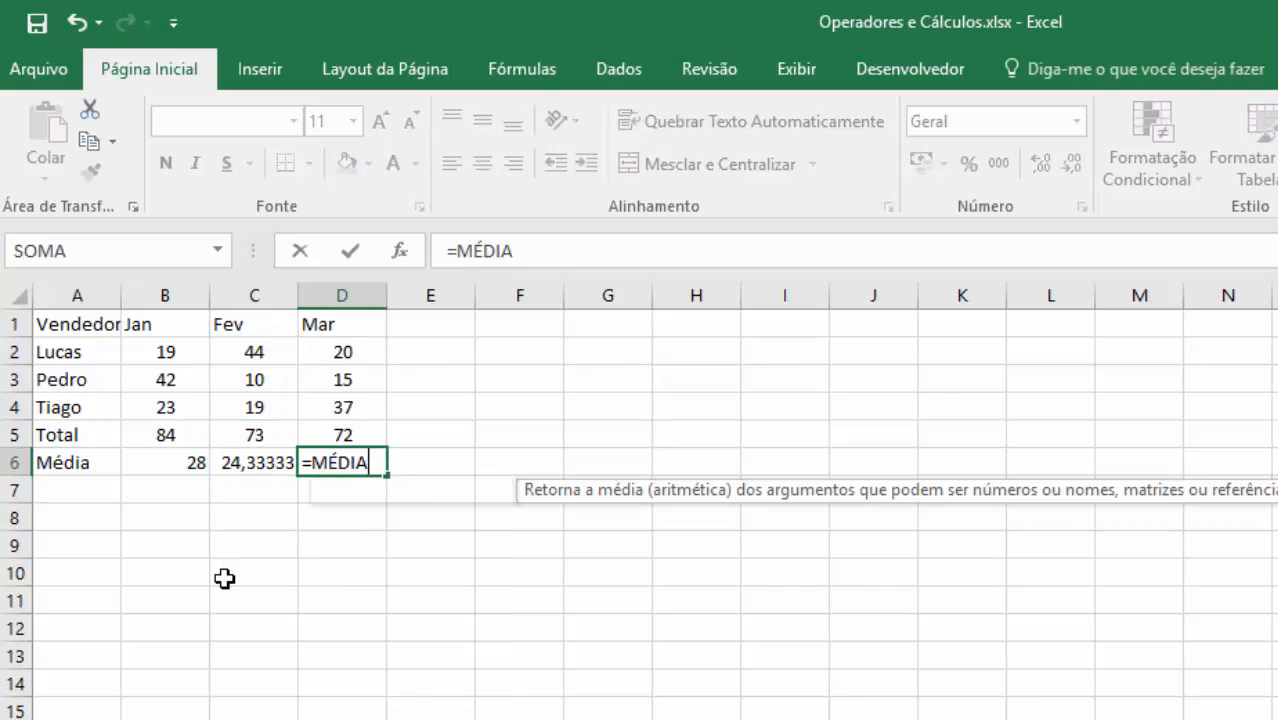
{"action": "type", "text": "("}
{"action": "key", "text": "Up"}
{"action": "key", "text": "Up"}
{"action": "key", "text": "shift+Up"}
{"action": "key", "text": "shift+Up"}
{"action": "key", "text": "Return"}
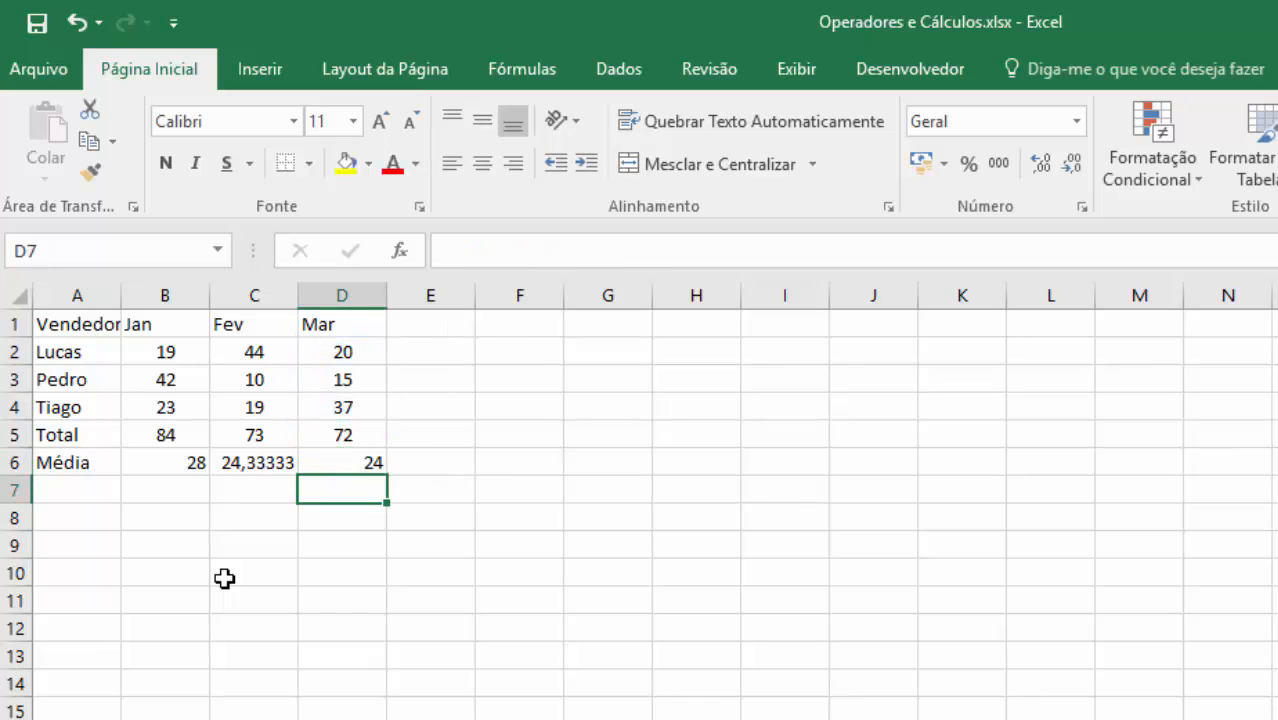
- Clear the averages in B6:D6 and the totals in B5:D5
{"action": "key", "text": "Up"}
{"action": "key", "text": "shift+Left"}
{"action": "key", "text": "shift+Left"}
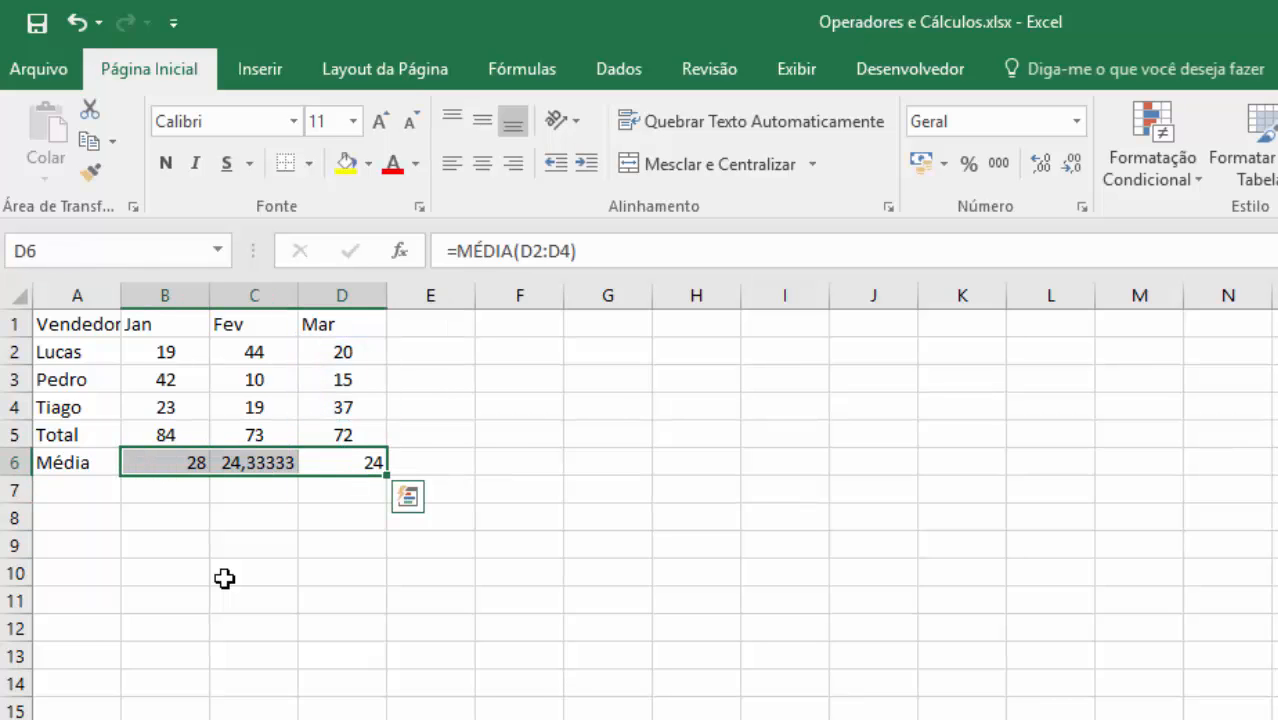
{"action": "key", "text": "Delete"}
{"action": "key", "text": "Up"}
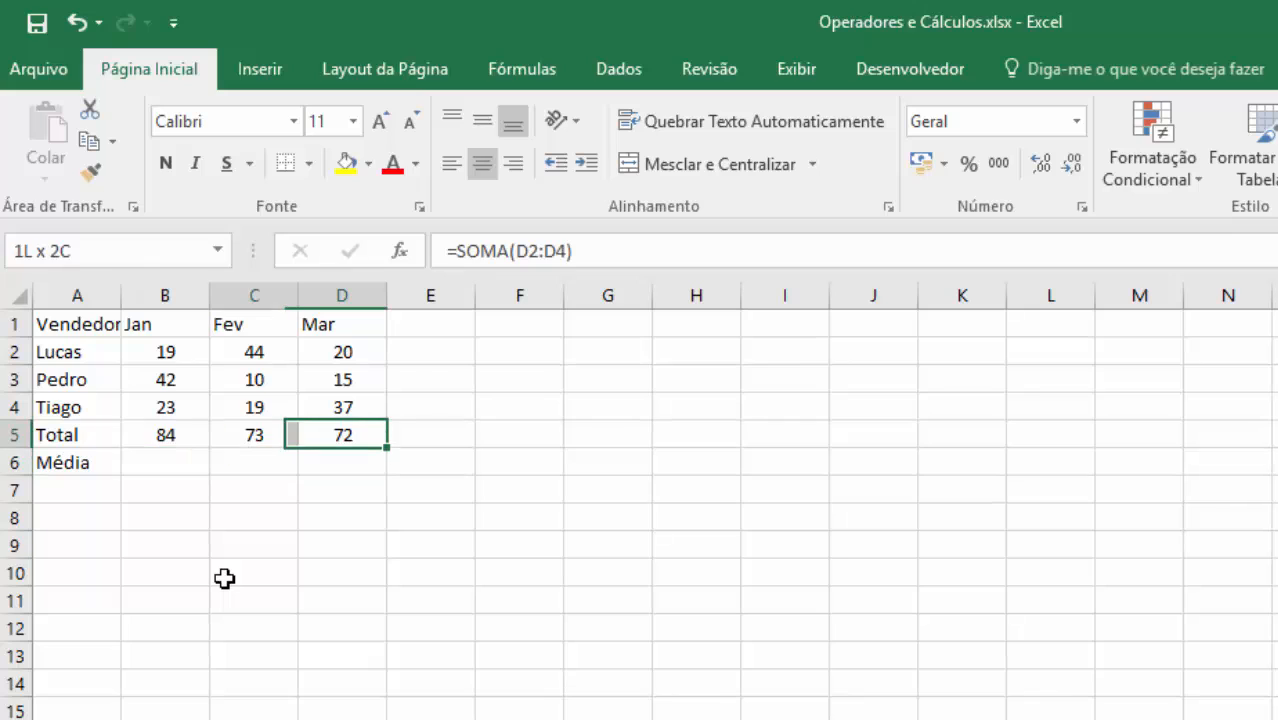
{"action": "key", "text": "shift+Left"}
{"action": "key", "text": "shift+Left"}
{"action": "key", "text": "Delete"}
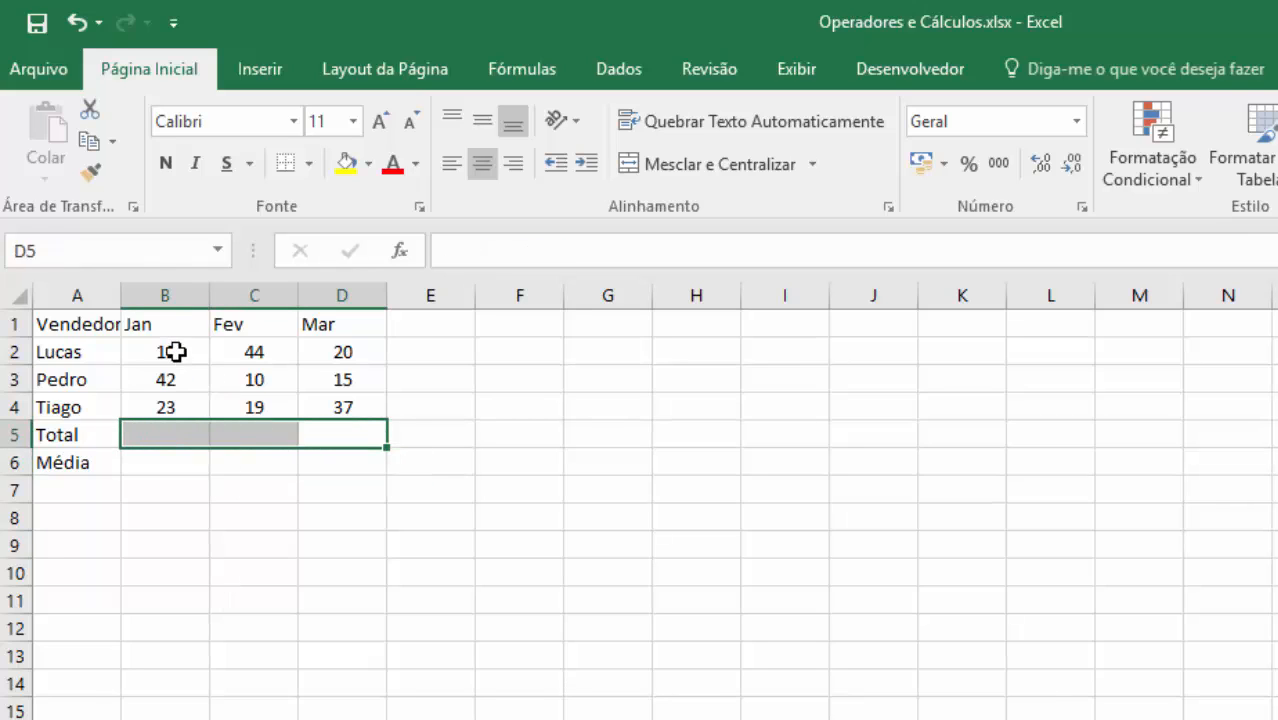
- Total all three months at once by applying AutoSum to the range B2:D5, and check the formulas in B5, C5 and D5
{"action": "left_click_drag", "start_coordinate": [174, 351], "coordinate": [345, 440]}
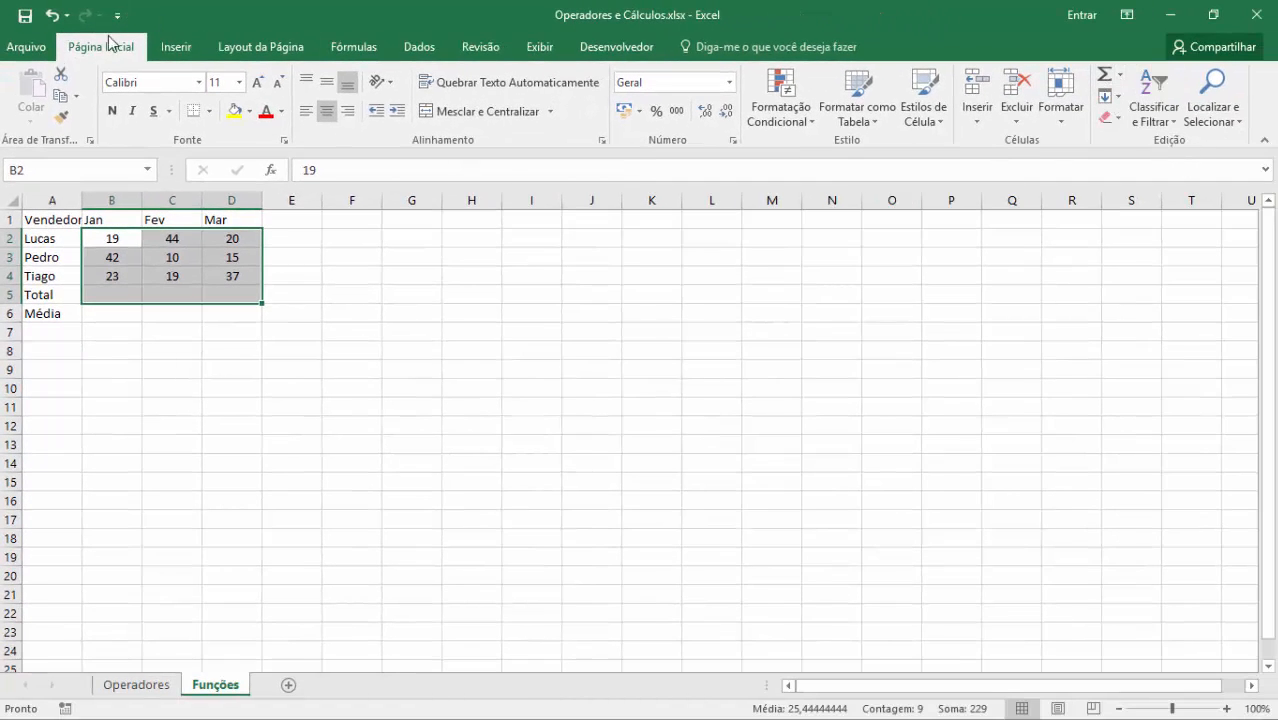
{"action": "left_click", "coordinate": [1120, 77]}
{"action": "left_click", "coordinate": [1137, 101]}
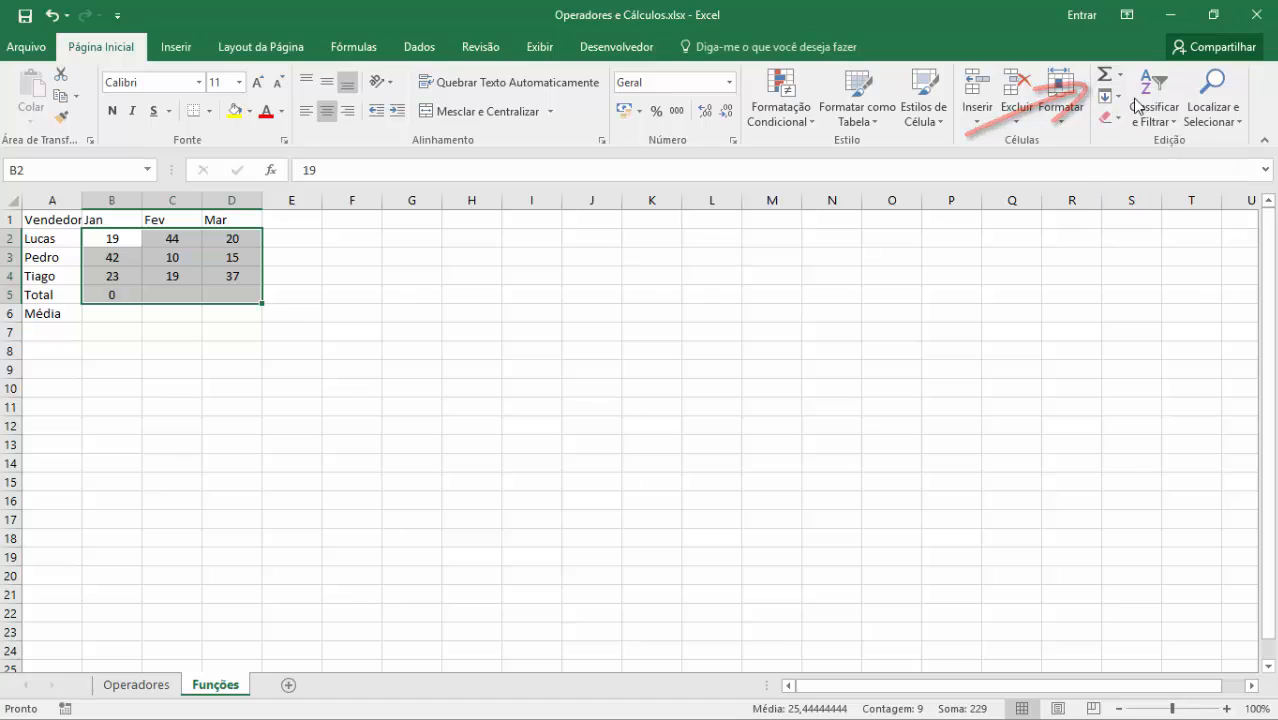
{"action": "left_click", "coordinate": [113, 296]}
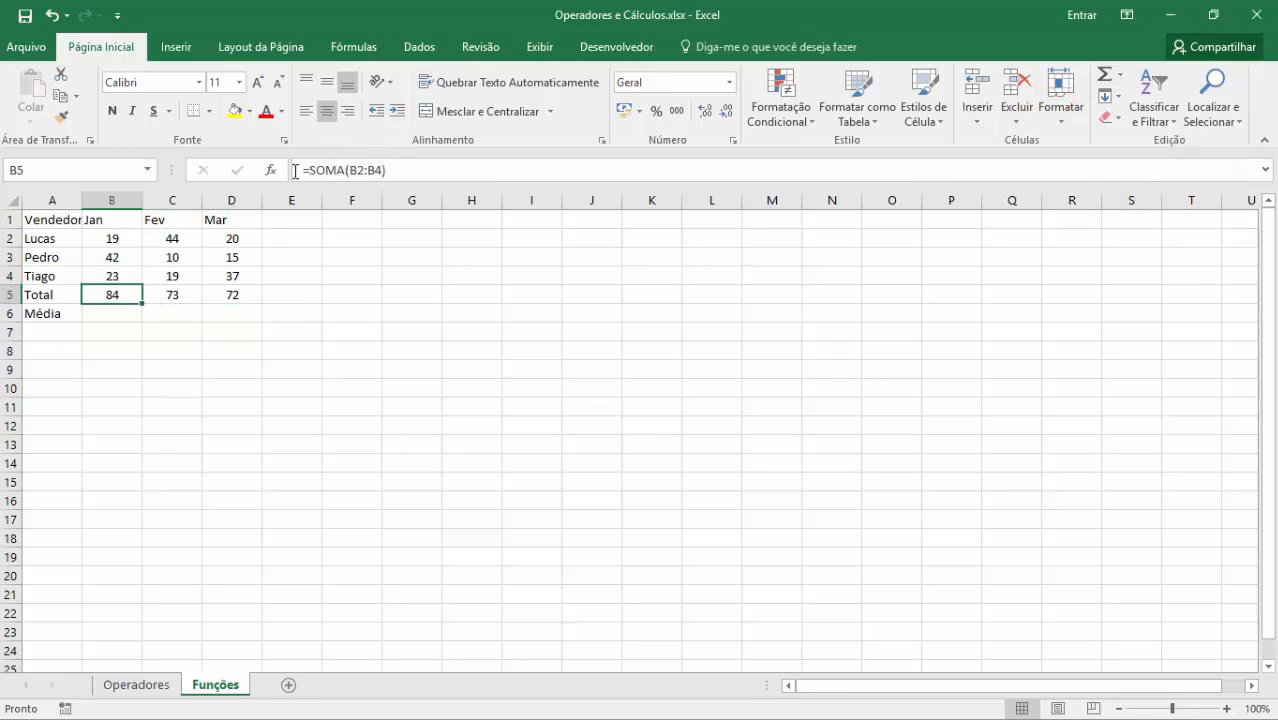
{"action": "left_click", "coordinate": [179, 297]}
{"action": "left_click", "coordinate": [207, 297]}
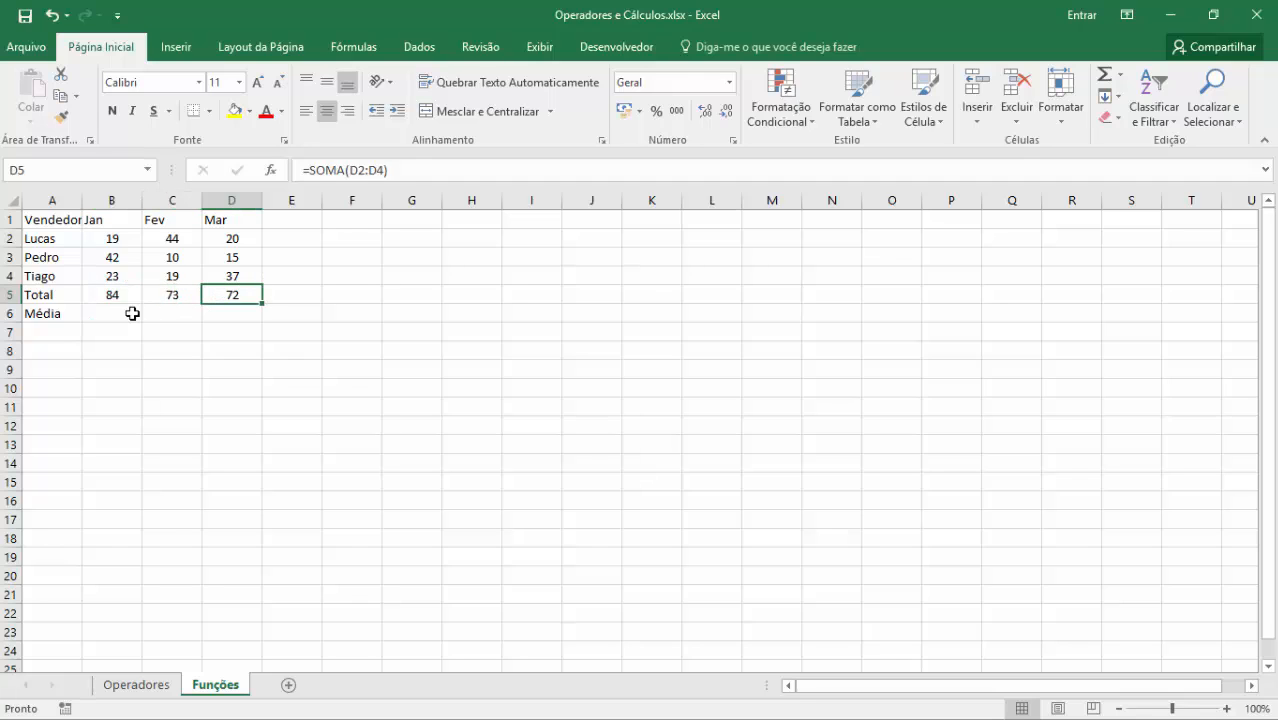
- Fill the Média row cells B6:D6 with automatic averages using AutoSum's Média function
{"action": "left_click_drag", "start_coordinate": [102, 316], "coordinate": [246, 318]}
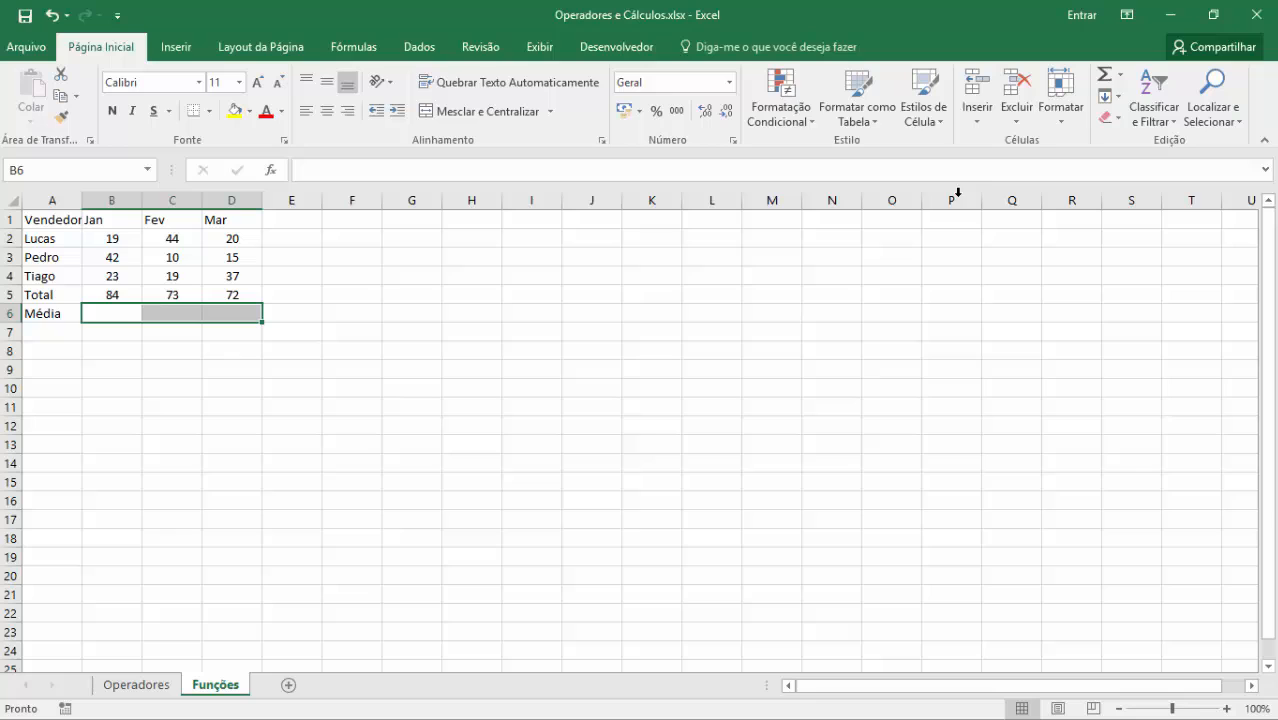
{"action": "left_click", "coordinate": [1119, 77]}
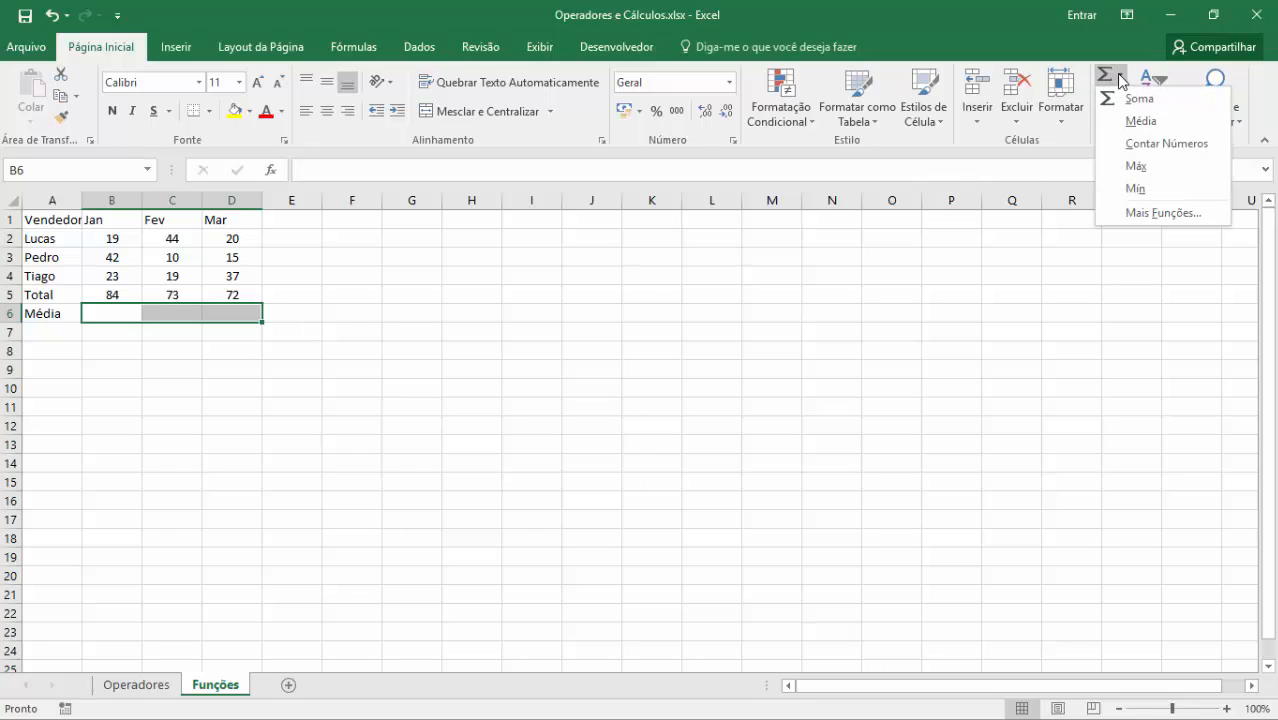
{"action": "left_click", "coordinate": [1139, 122]}
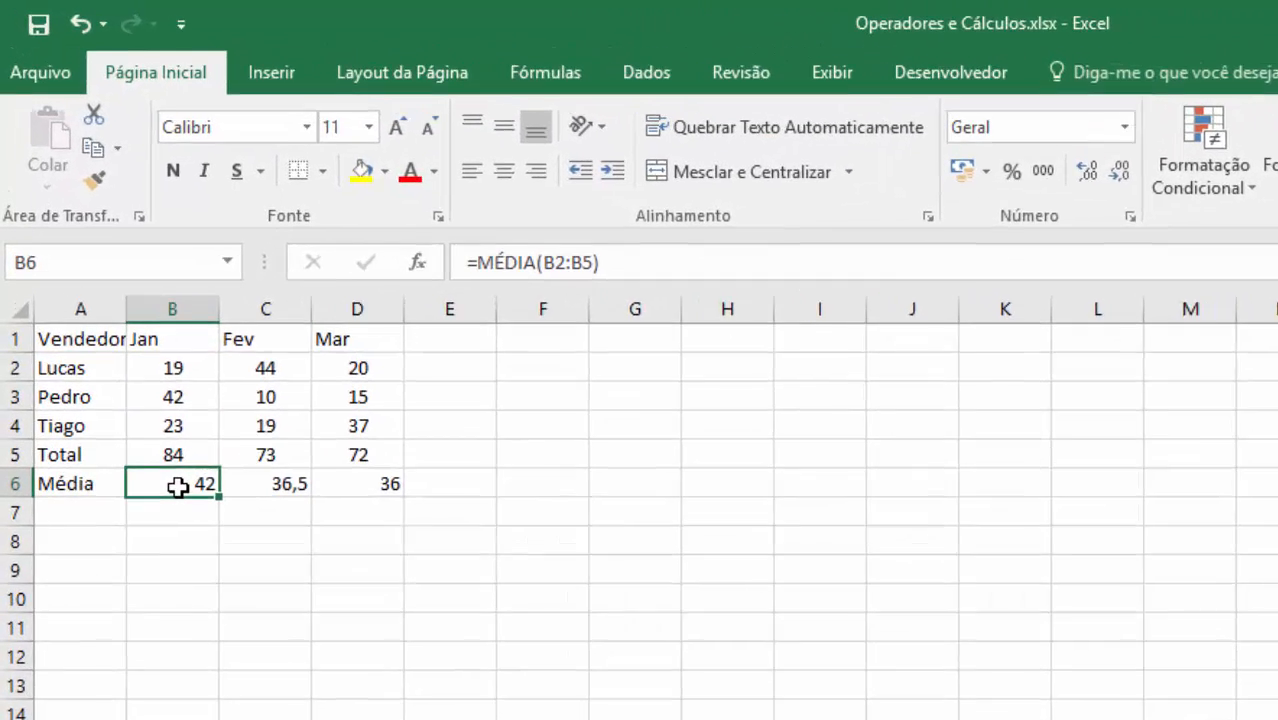
- Correct the January average in B6 to =MÉDIA(B2:B4) so that it excludes the Total row
{"action": "double_click", "coordinate": [116, 316]}
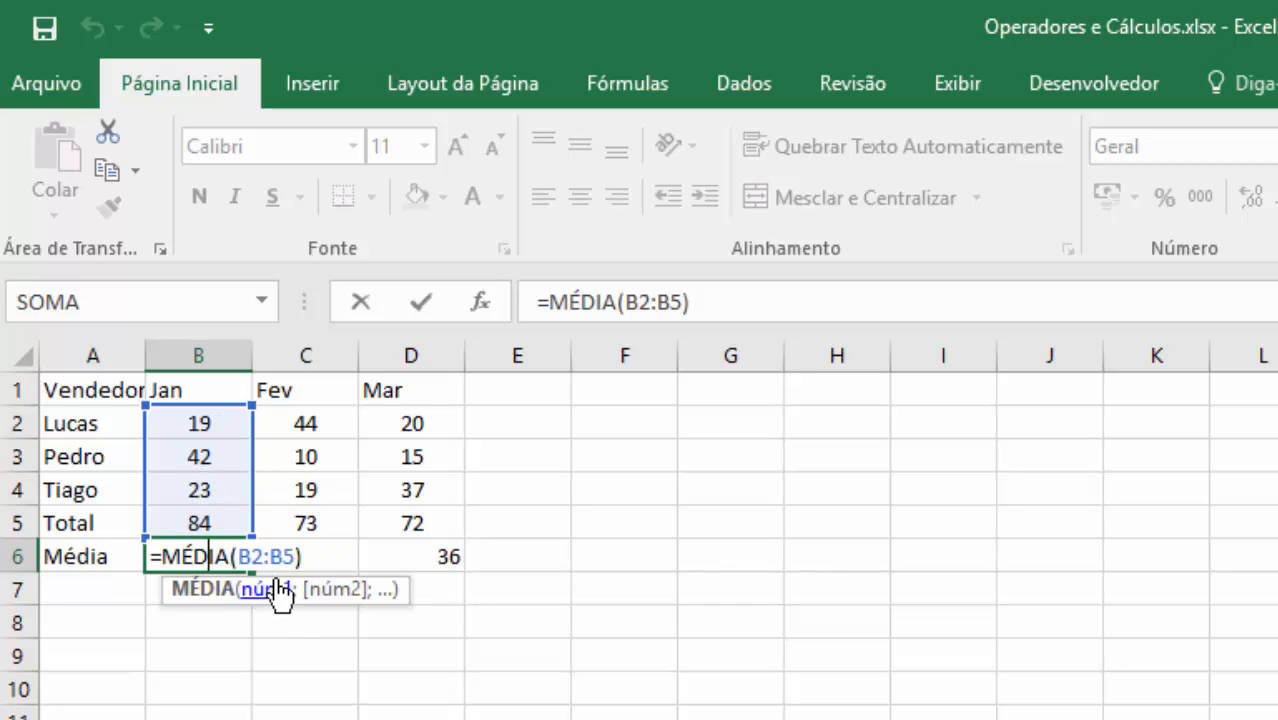
{"action": "key", "text": "ctrl+Return"}
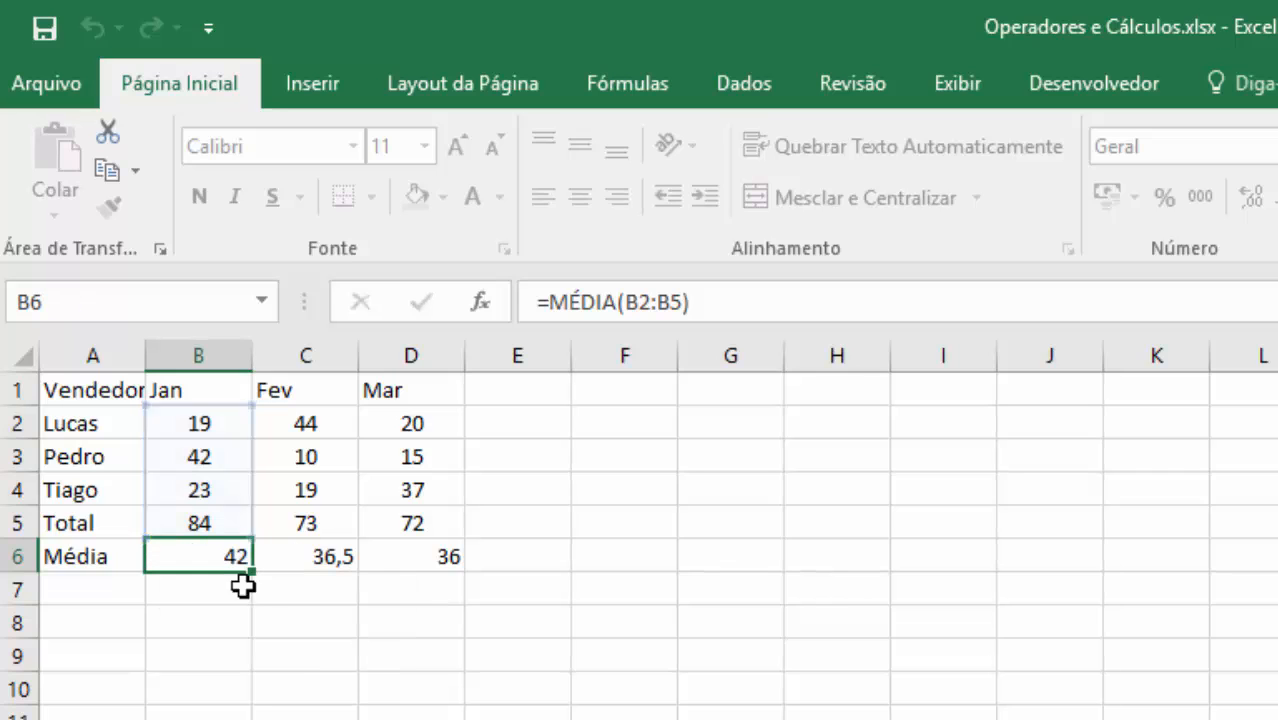
{"action": "key", "text": "F2"}
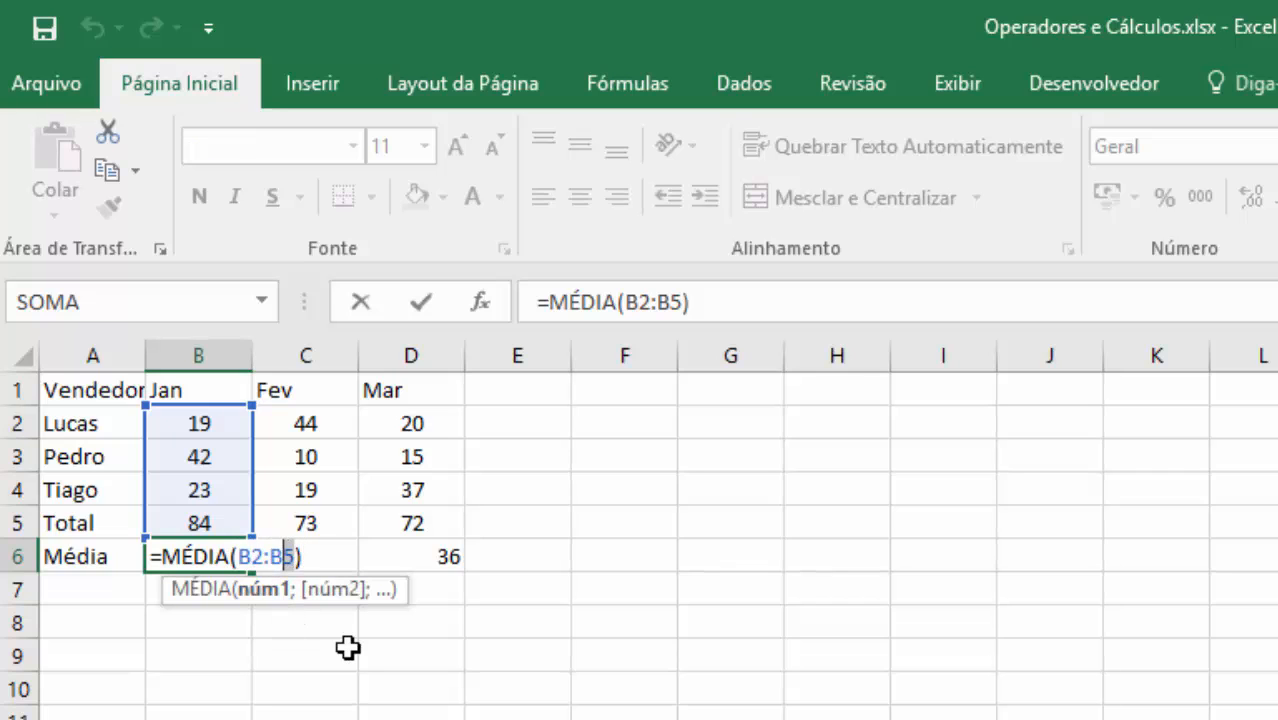
{"action": "key", "text": "BackSpace"}
{"action": "type", "text": "4"}
{"action": "key", "text": "Return"}
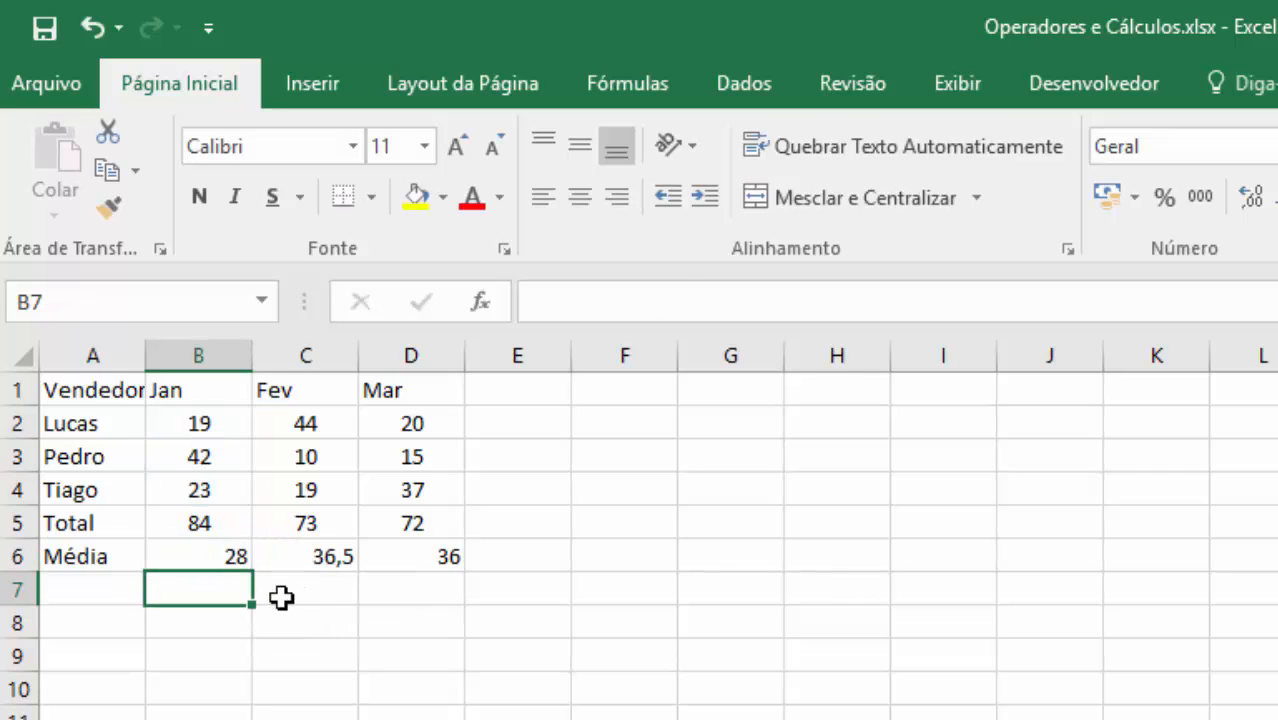
- Copy the January average formula from B6 into the February and March cells C6:D6
{"action": "left_click", "coordinate": [237, 562]}
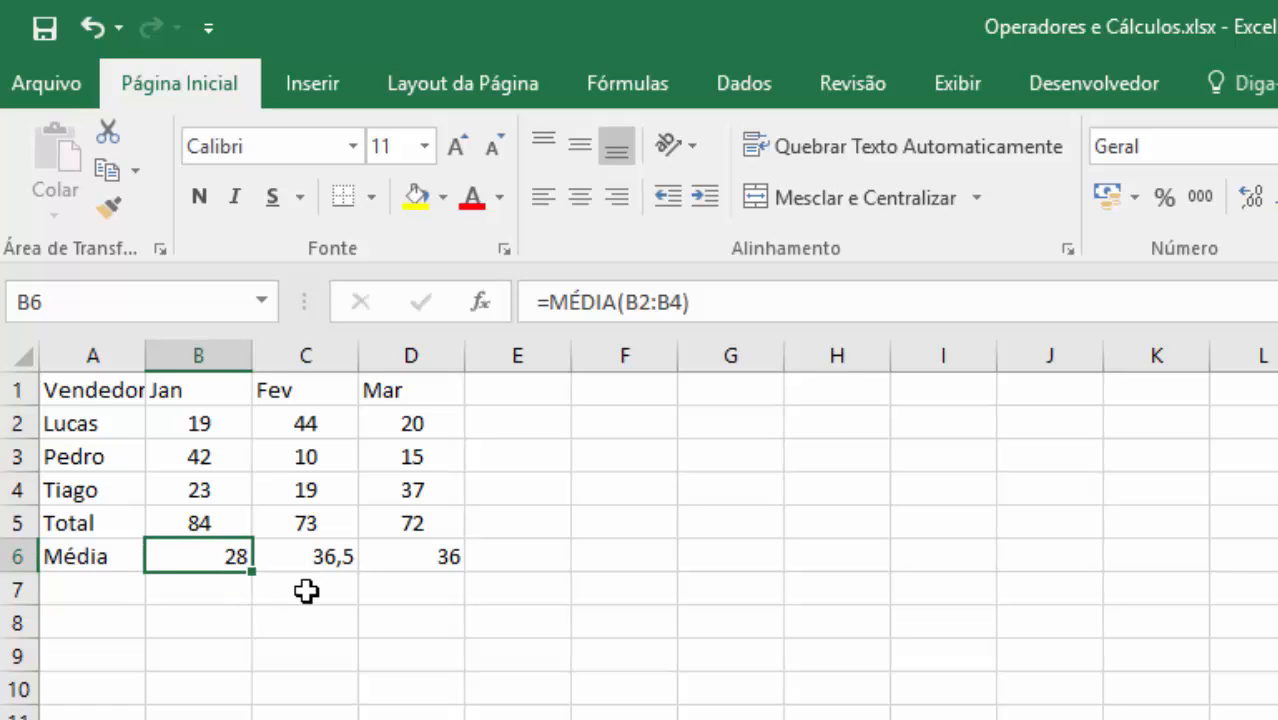
{"action": "key", "text": "ctrl+c"}
{"action": "left_click_drag", "start_coordinate": [317, 556], "coordinate": [380, 548]}
{"action": "key", "text": "ctrl+v"}
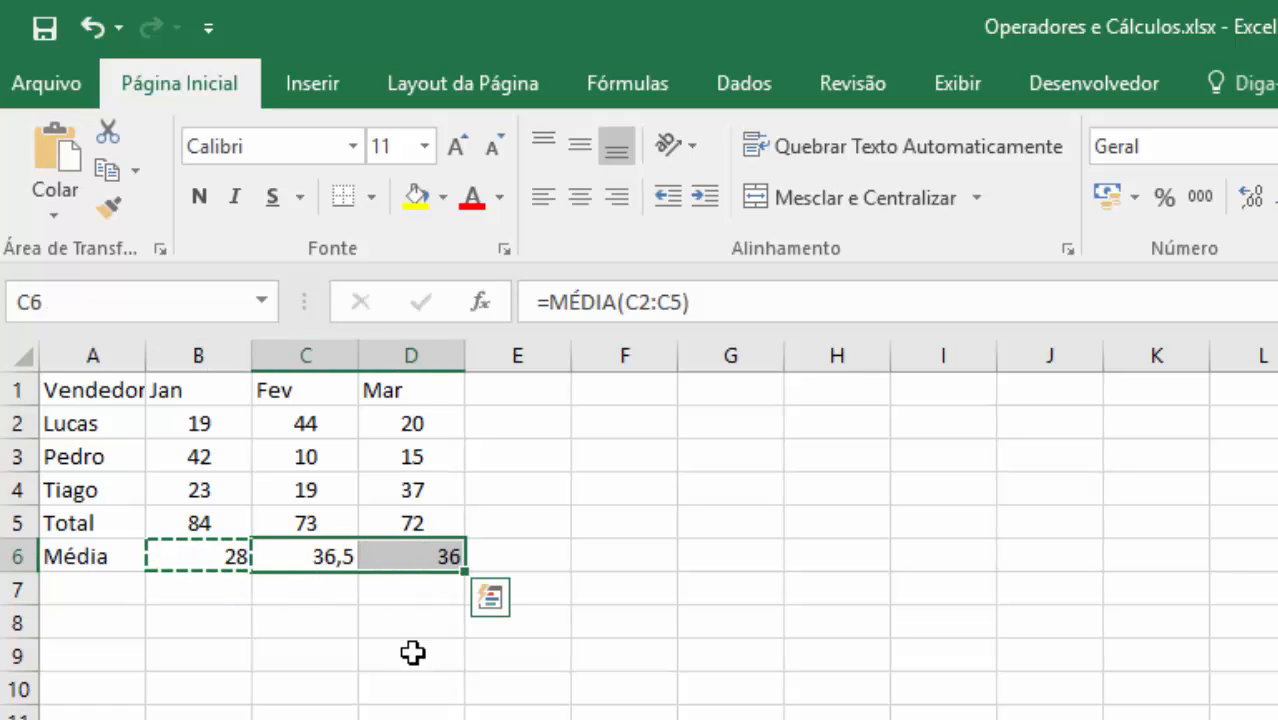
- Center the averages in the range B6:D6 horizontally
{"action": "left_click", "coordinate": [428, 556]}
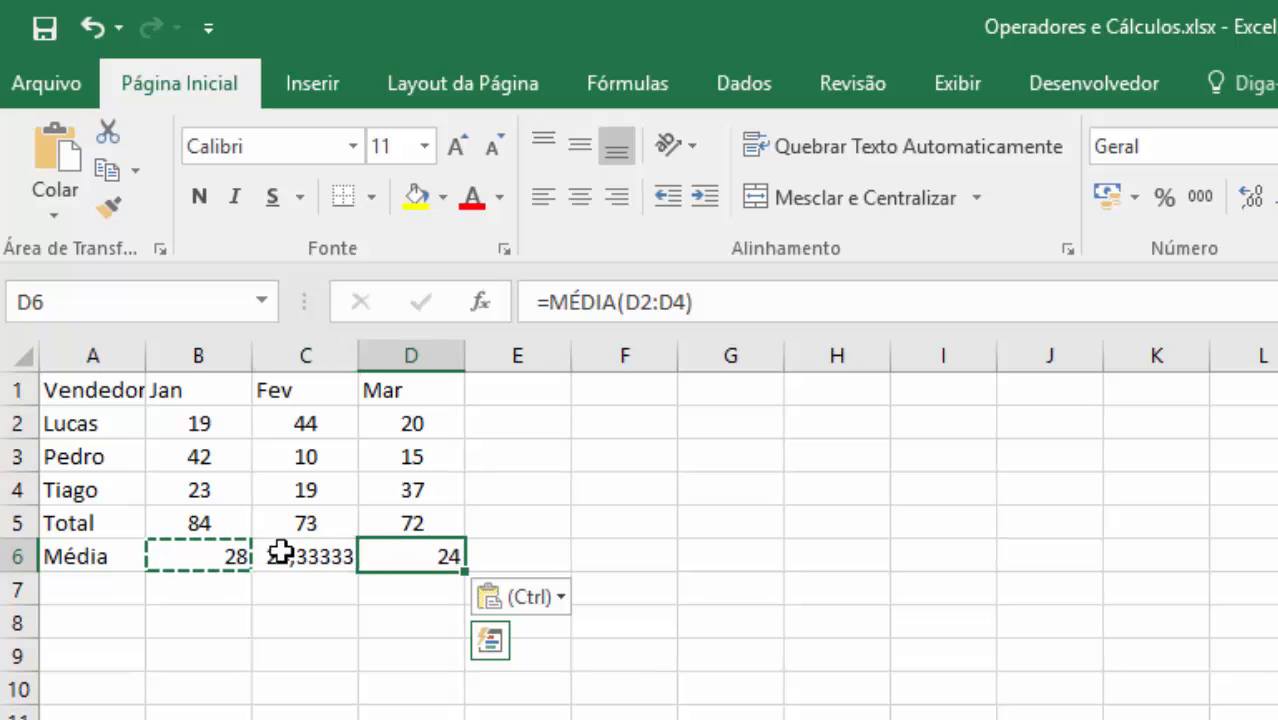
{"action": "left_click", "coordinate": [214, 550], "text": "shift"}
{"action": "left_click", "coordinate": [580, 197]}
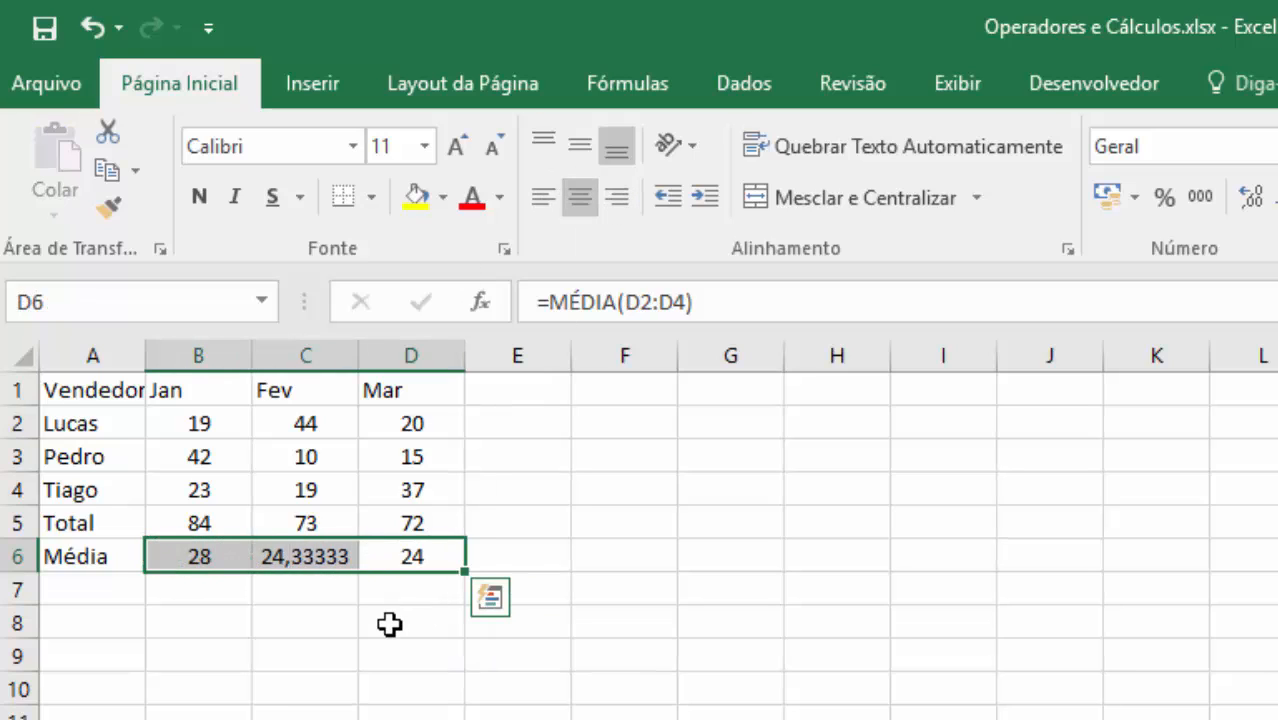
{"action": "left_click", "coordinate": [389, 622]}
{"action": "left_click", "coordinate": [92, 391]}
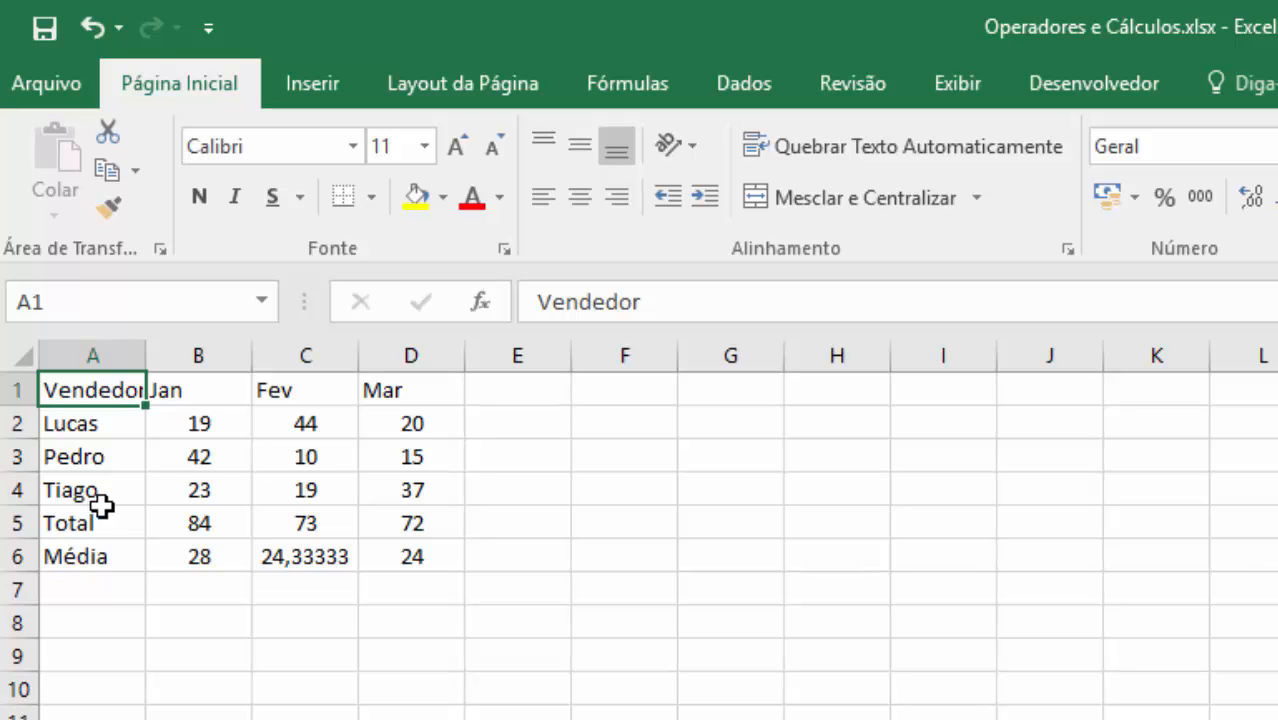
{"action": "left_click", "coordinate": [218, 547]}
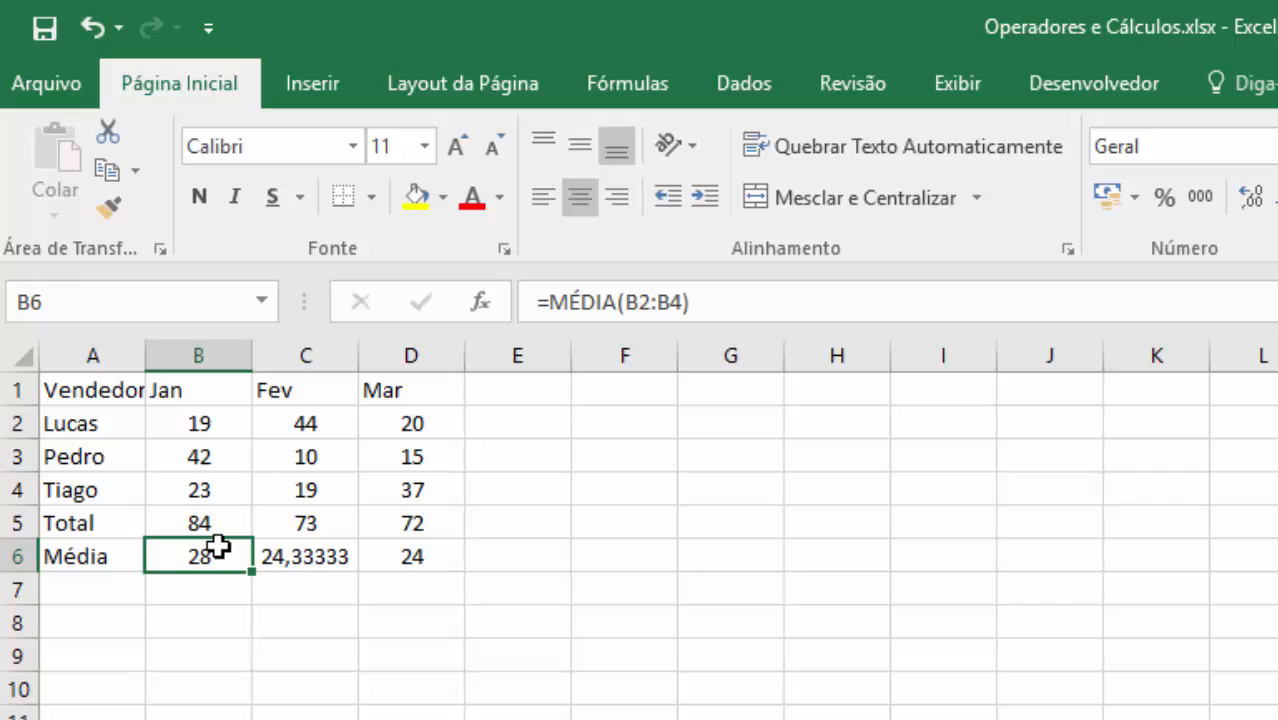